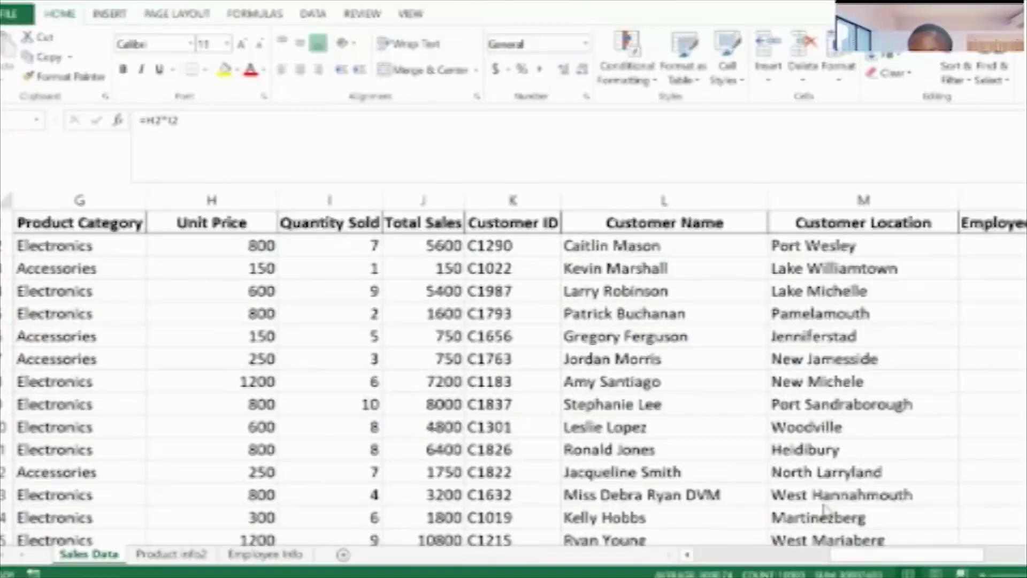
Step: Insert a blank column before the Customer ID column
{"action": "key", "text": "ctrl+shift+Down"}
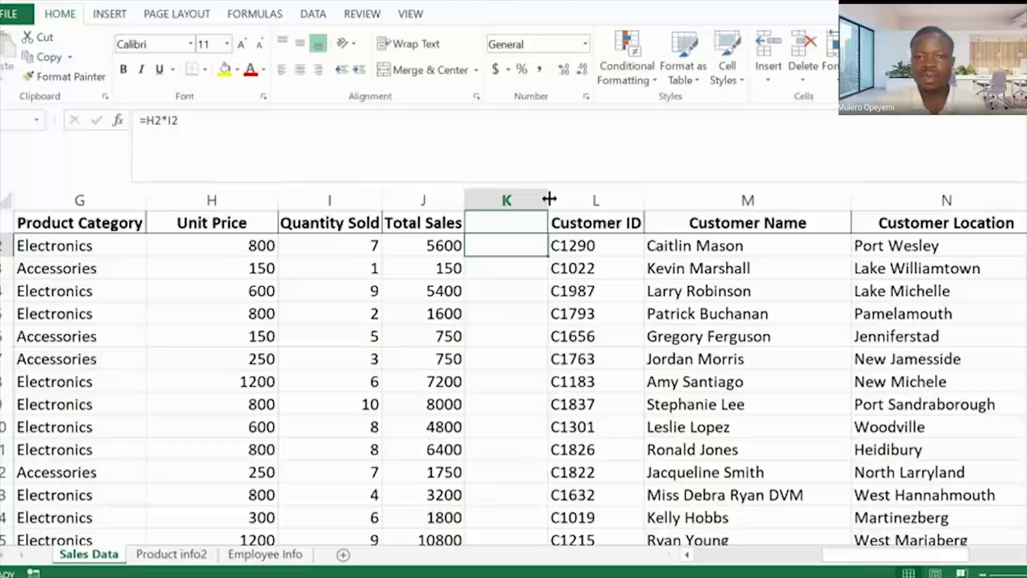
{"action": "left_click", "coordinate": [581, 193]}
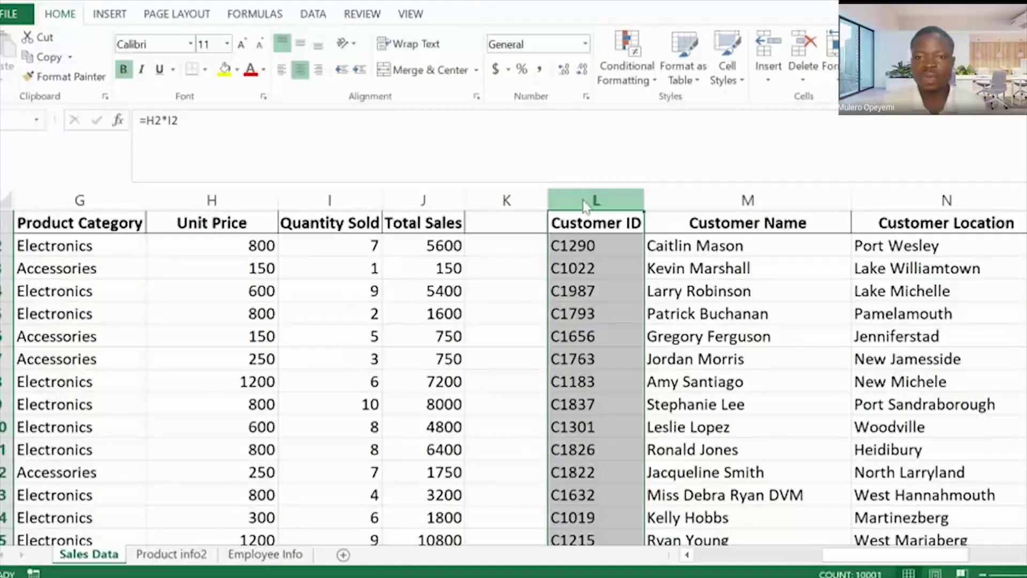
{"action": "key", "text": "ctrl+shift+plus"}
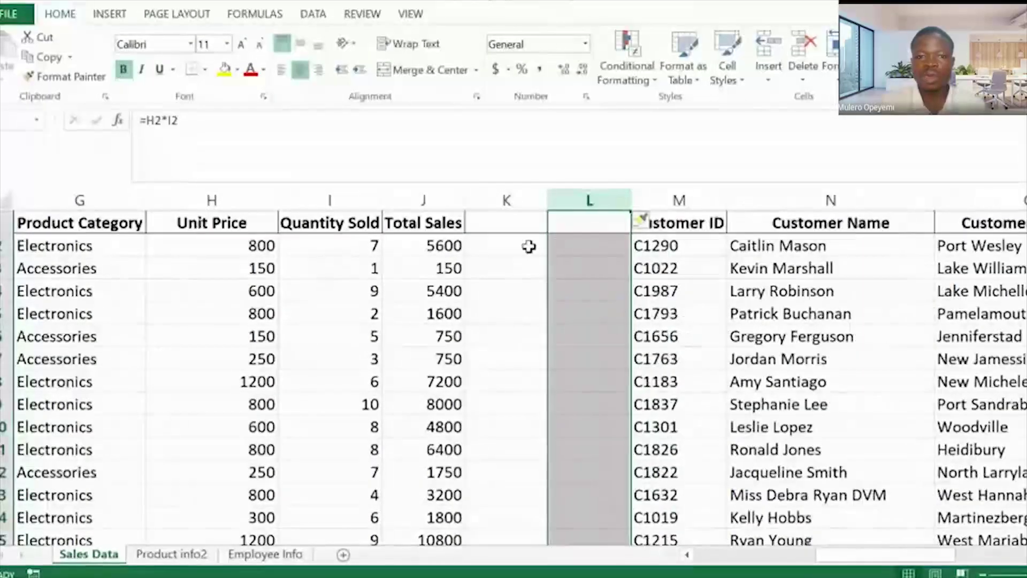
Step: Enter 'Above 5000' in K2 and 'exceeded' in L2, fitting column K
{"action": "left_click", "coordinate": [528, 246]}
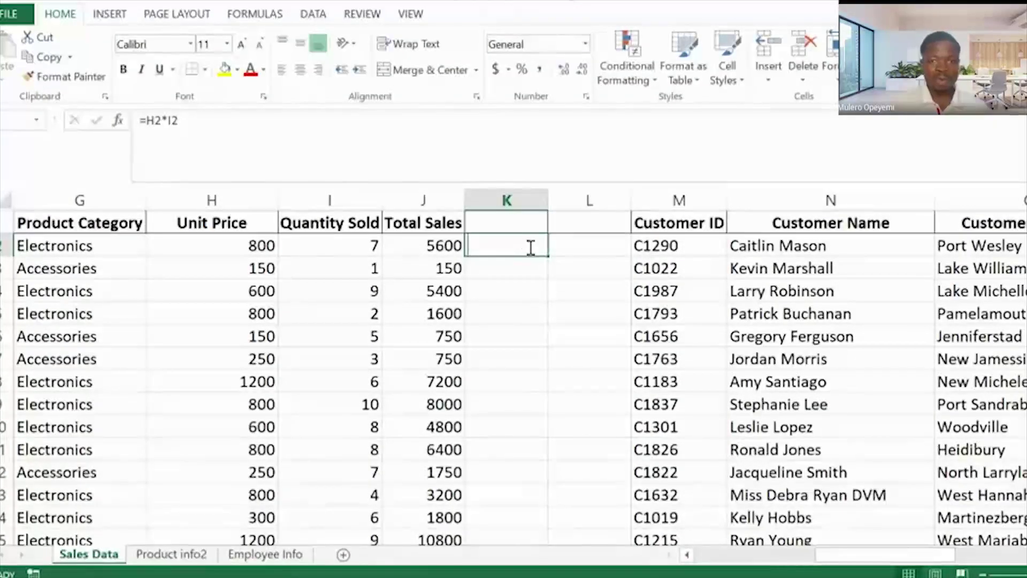
{"action": "type", "text": "Above"}
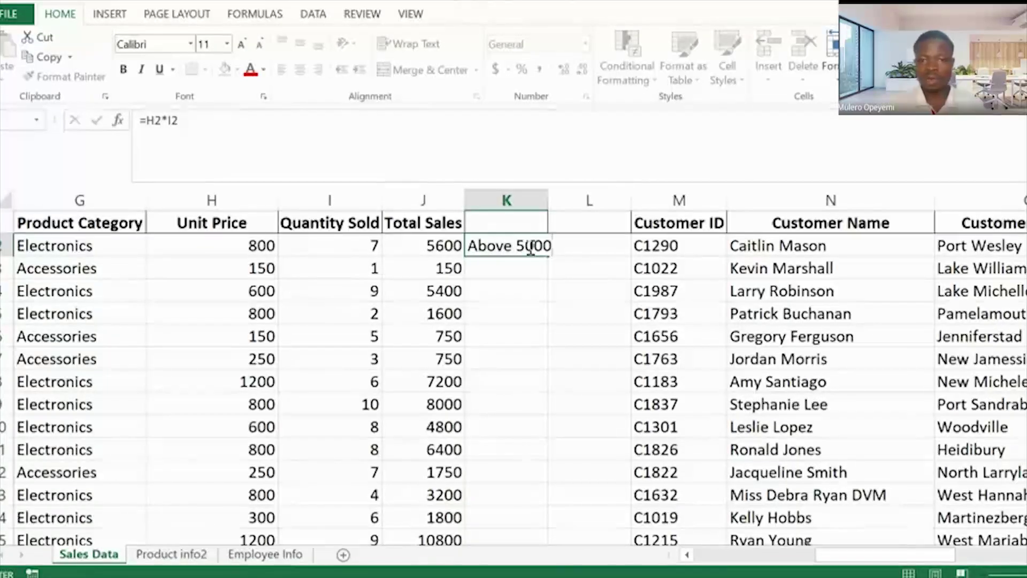
{"action": "type", "text": " 5000"}
{"action": "left_click", "coordinate": [511, 306]}
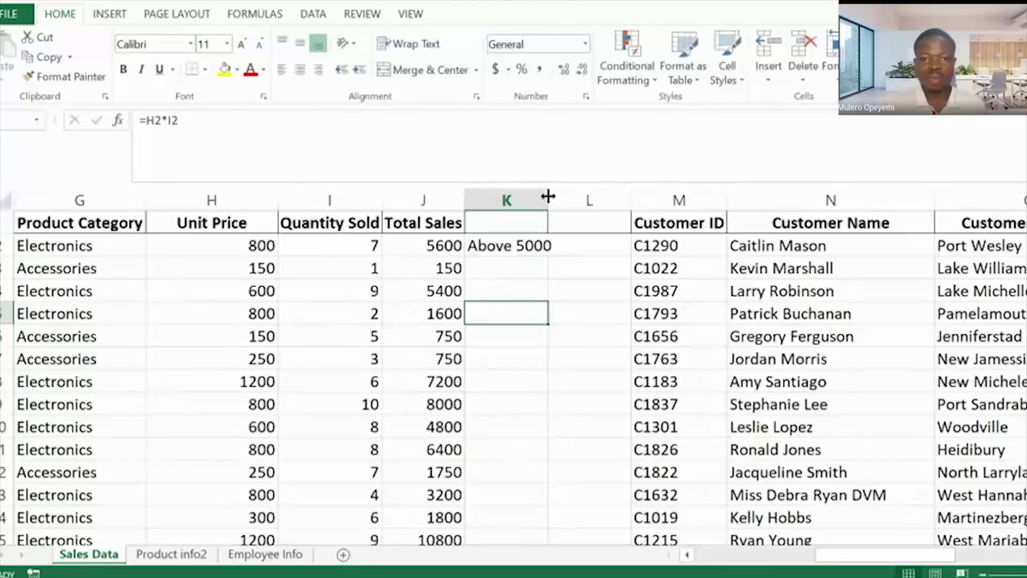
{"action": "double_click", "coordinate": [547, 198]}
{"action": "left_click", "coordinate": [588, 249]}
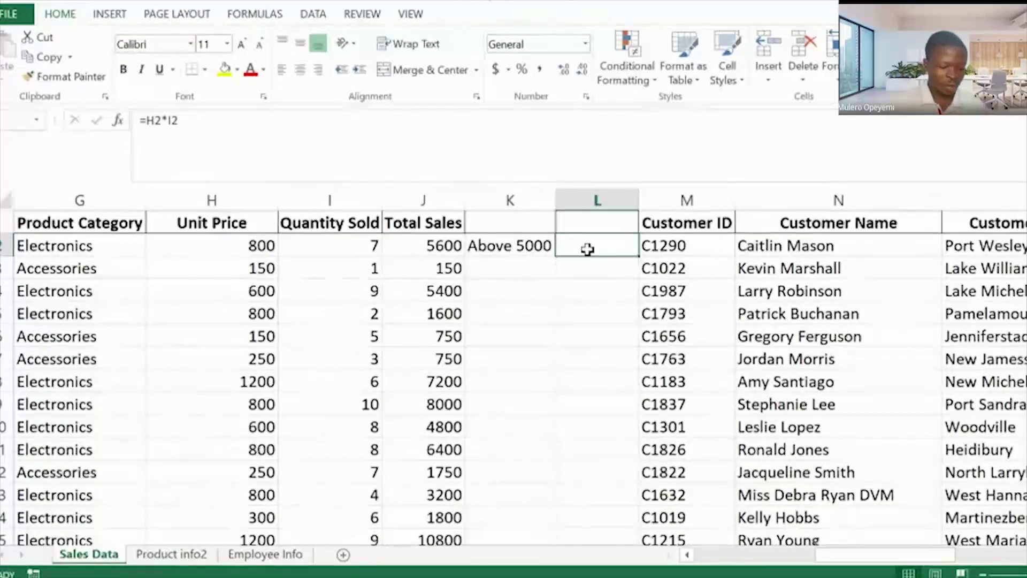
{"action": "type", "text": "exceeded"}
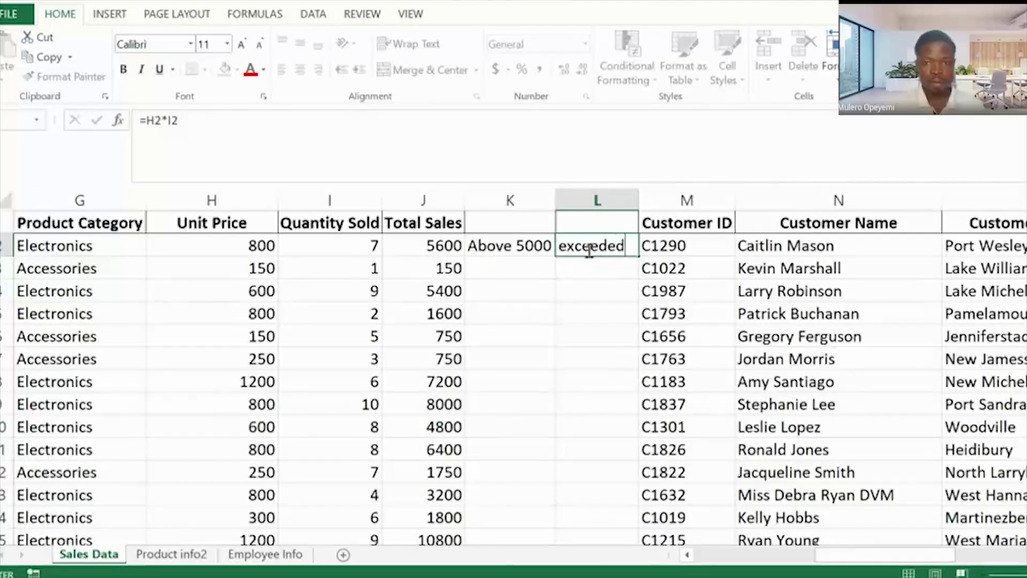
{"action": "left_click", "coordinate": [496, 266]}
Step: Enter 'btw 4000 and 5000' in K3 and widen column K to fit
{"action": "type", "text": "b"}
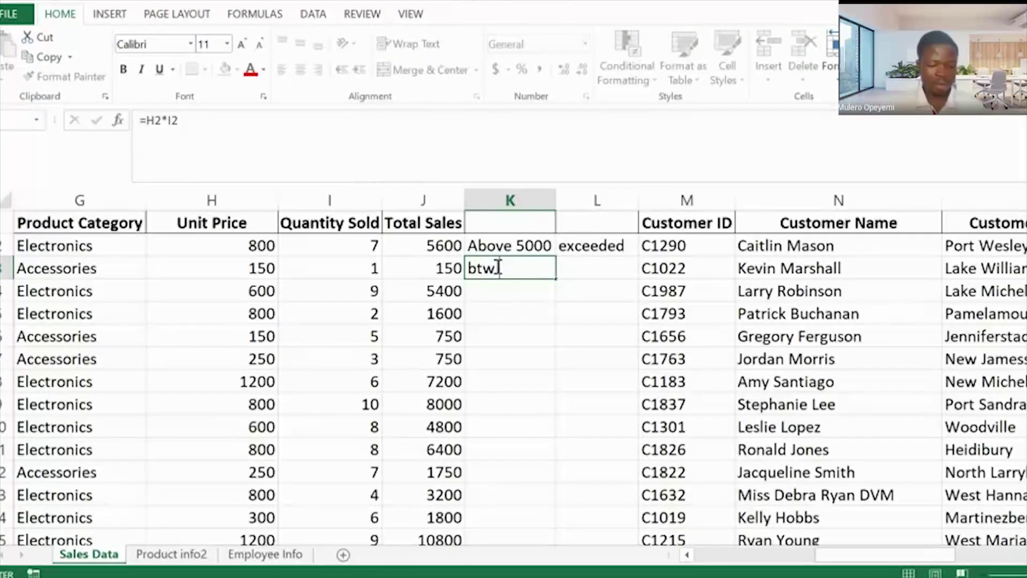
{"action": "type", "text": "tw 4000 and 5000"}
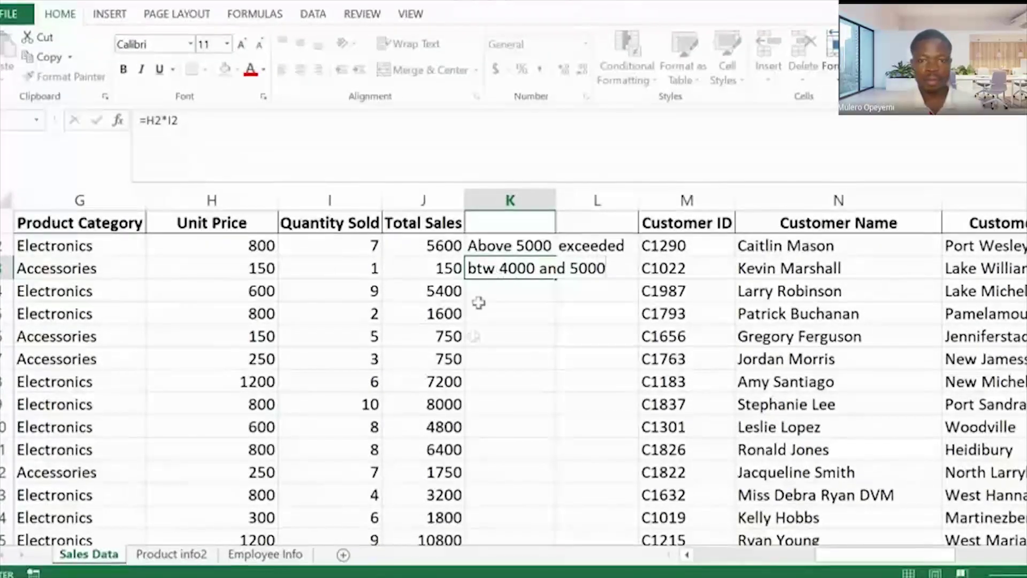
{"action": "key", "text": "Return"}
{"action": "left_click", "coordinate": [507, 329]}
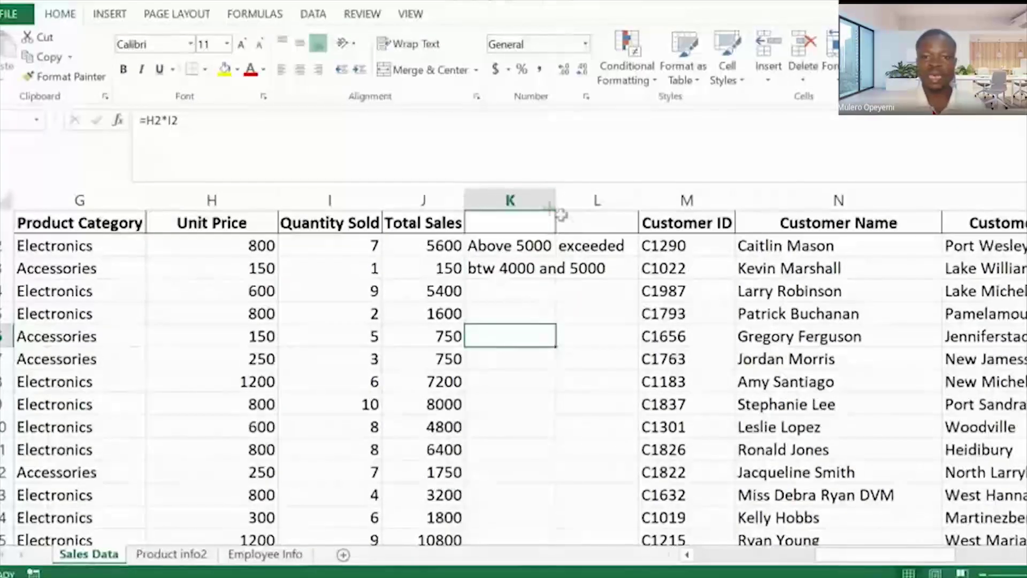
{"action": "left_click_drag", "start_coordinate": [558, 199], "coordinate": [611, 209]}
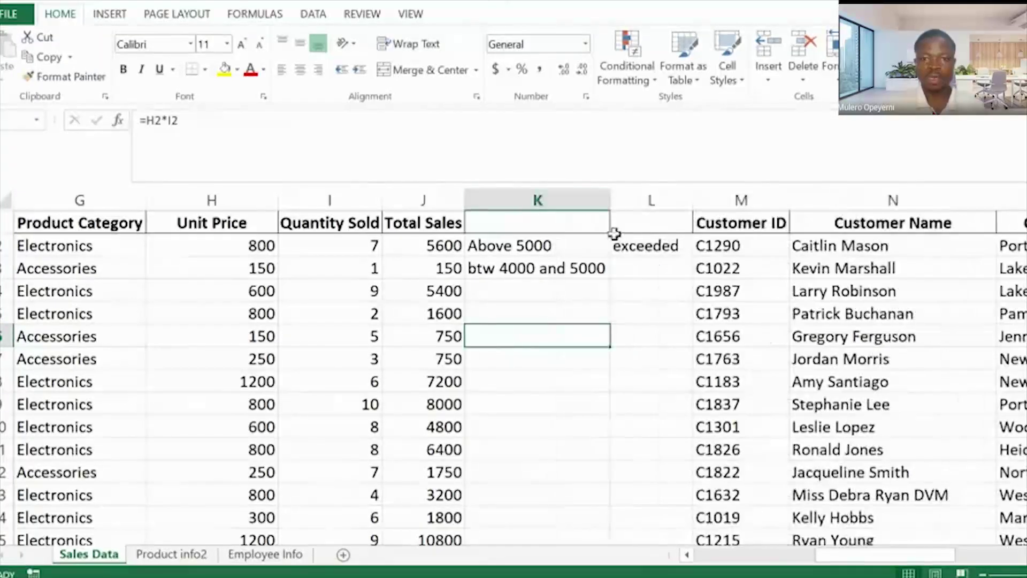
Step: Enter 'Met' in L3 and 'Btw 3000 and 4000' in K4
{"action": "left_click", "coordinate": [649, 268]}
{"action": "type", "text": "Met"}
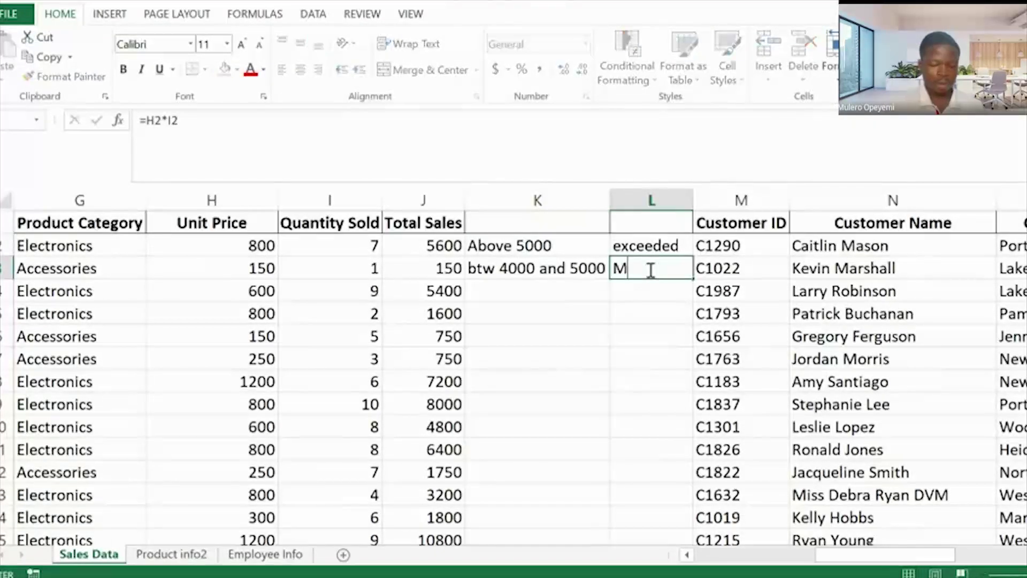
{"action": "left_click", "coordinate": [508, 284]}
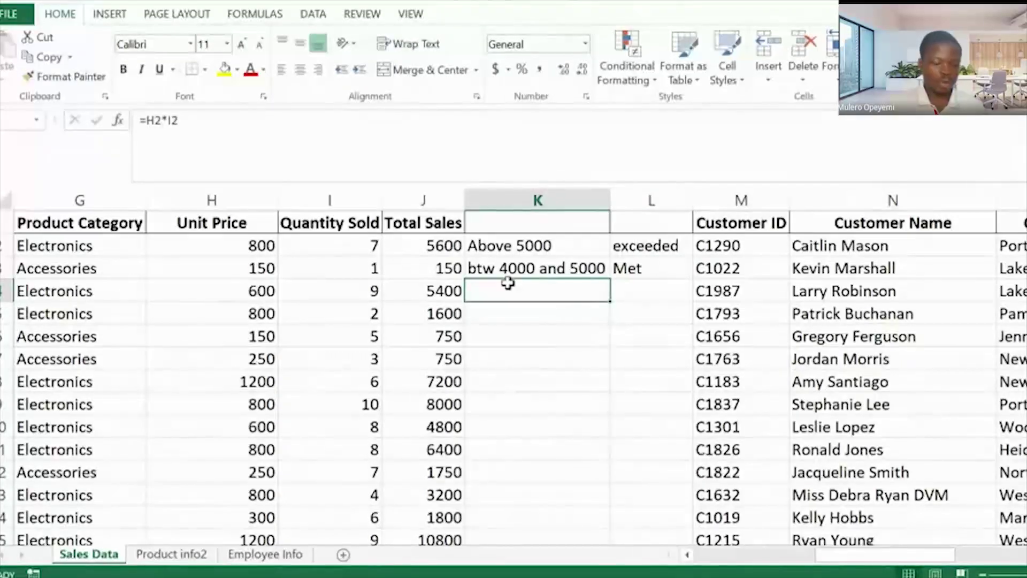
{"action": "type", "text": "B"}
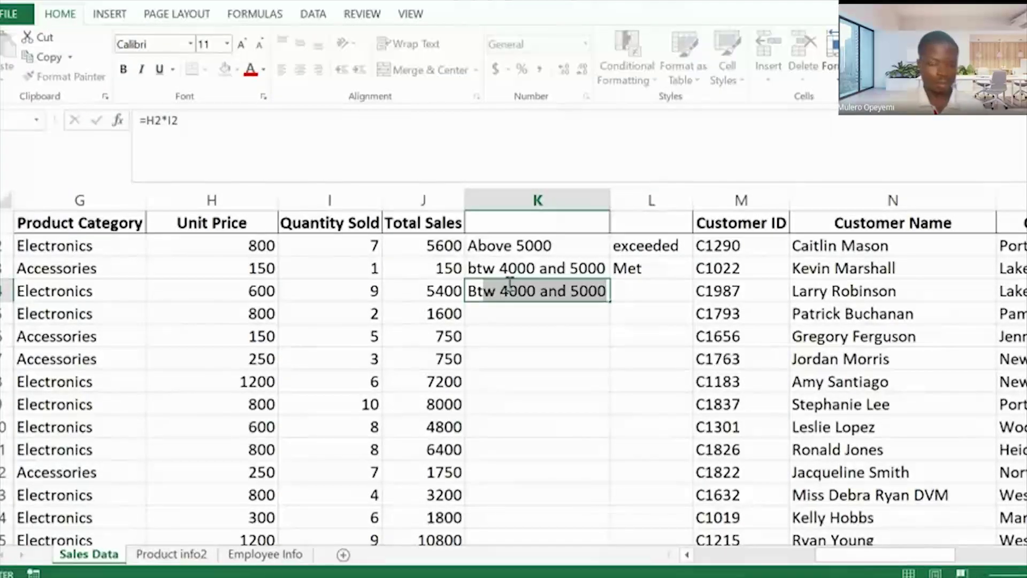
{"action": "type", "text": "tw "}
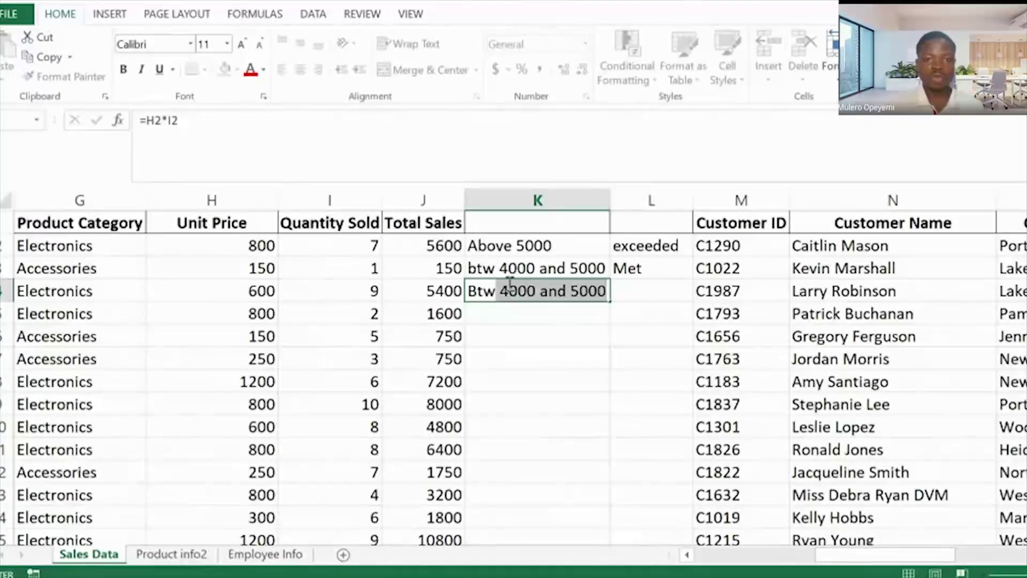
{"action": "type", "text": "3000"}
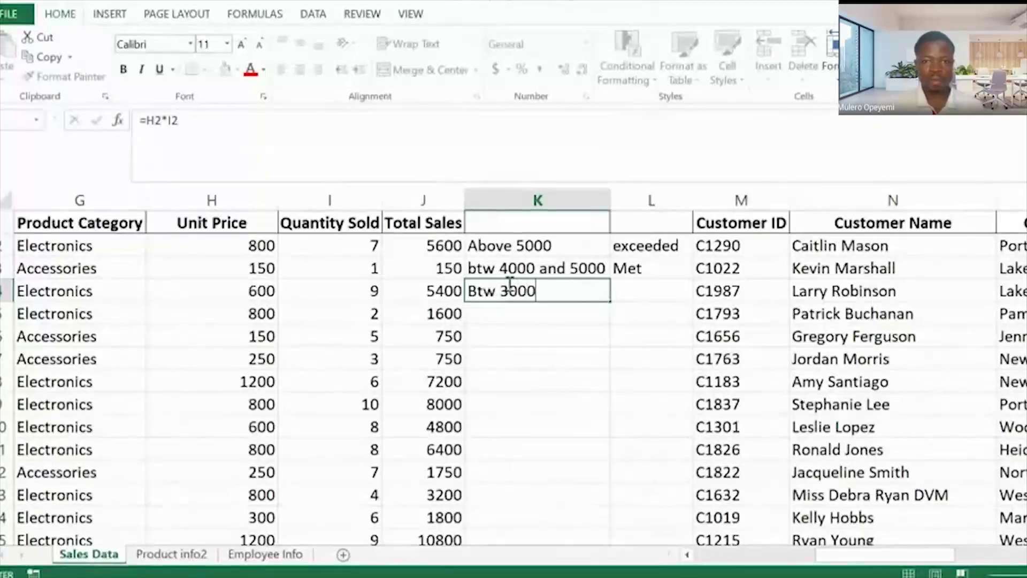
{"action": "type", "text": " and "}
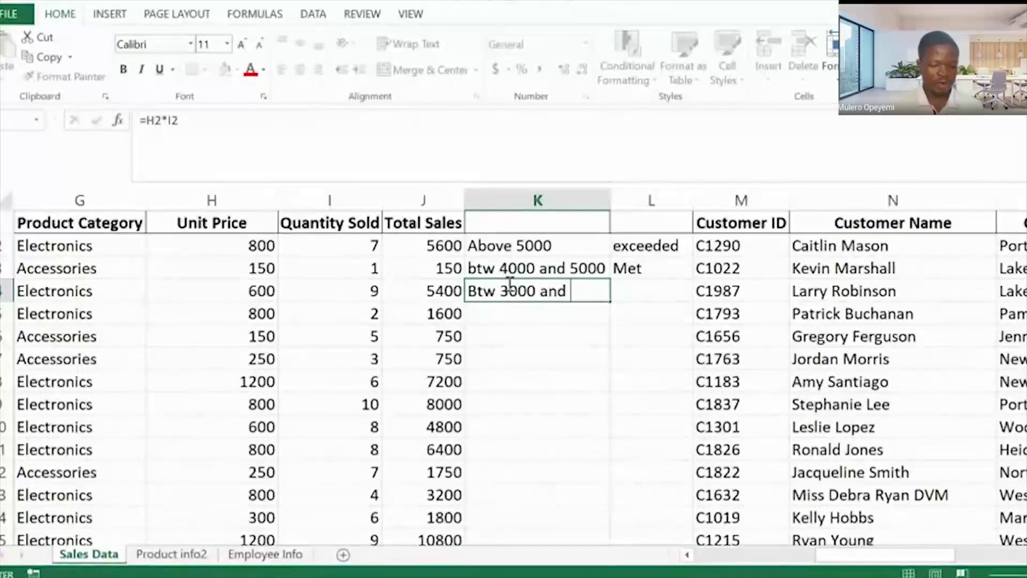
{"action": "type", "text": "4000"}
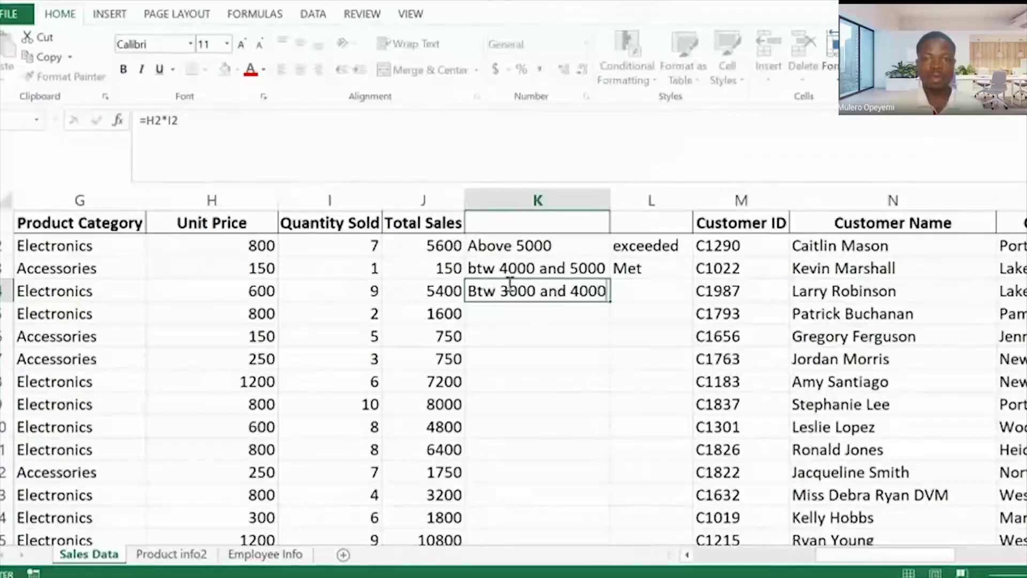
{"action": "left_click", "coordinate": [639, 290]}
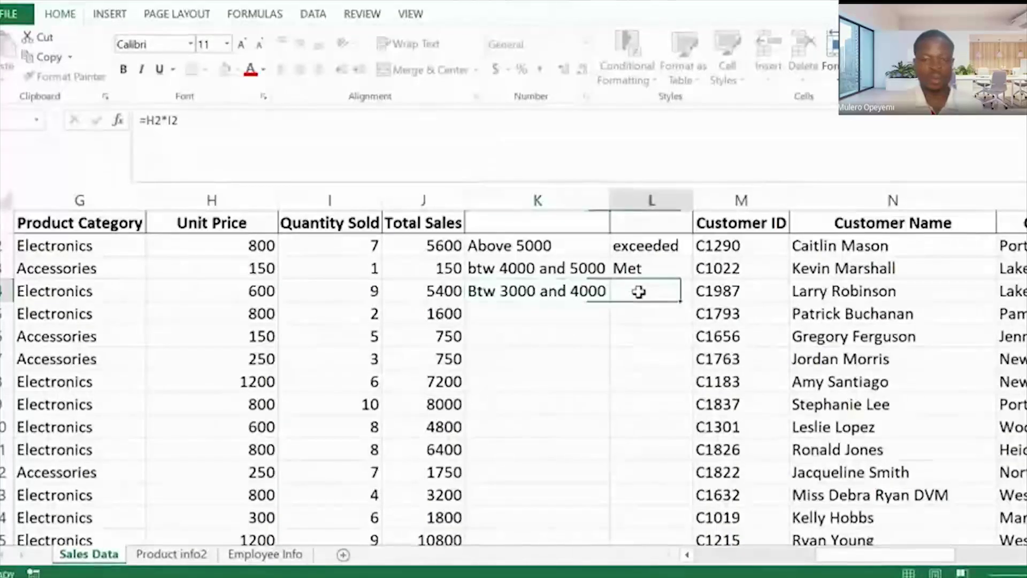
Step: Enter 'Below expectation' in L4, 'Below 3000' in K5 and 'Probation' in L5
{"action": "type", "text": "Below expect"}
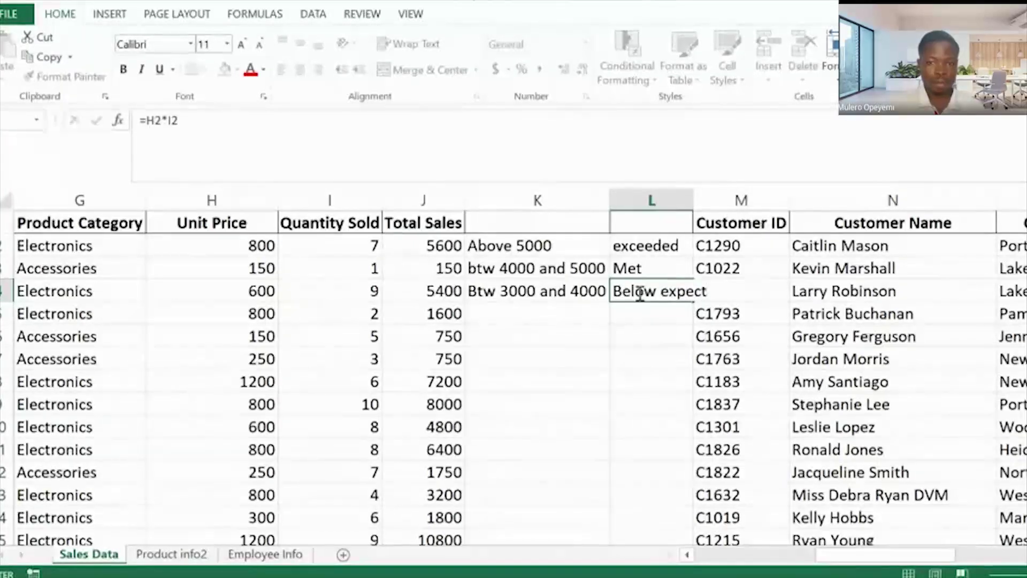
{"action": "type", "text": "ation"}
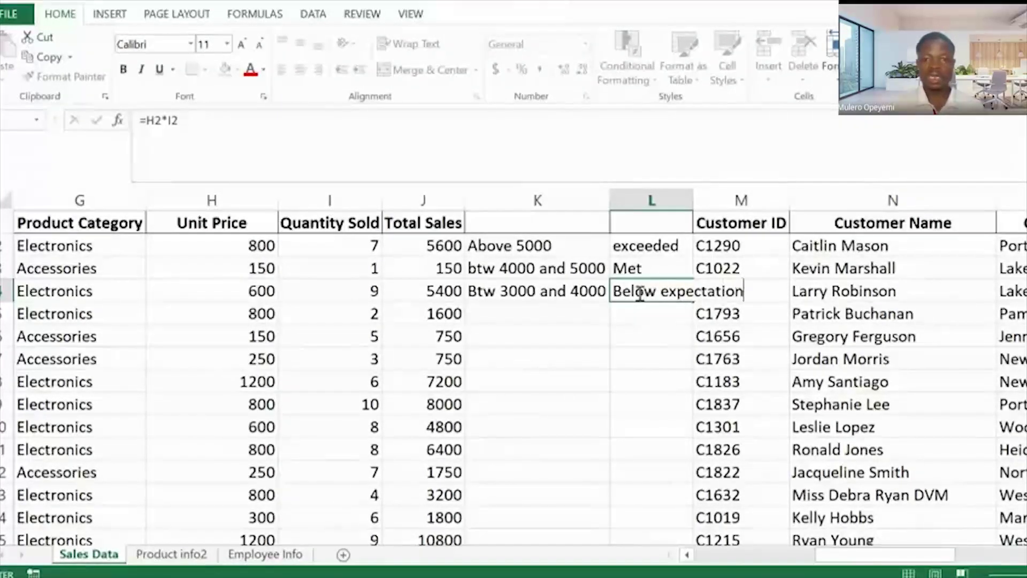
{"action": "left_click", "coordinate": [523, 314]}
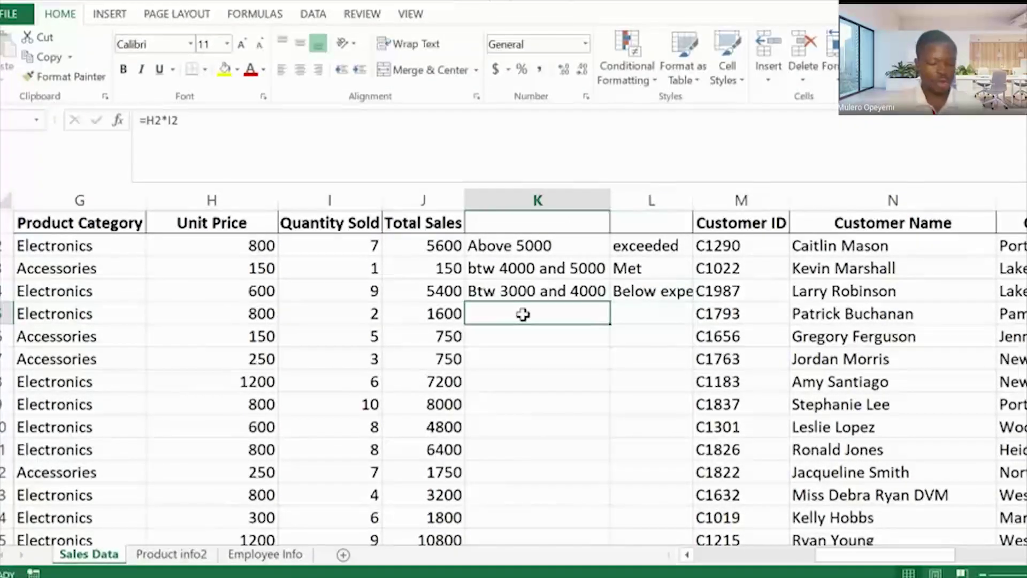
{"action": "type", "text": "Below"}
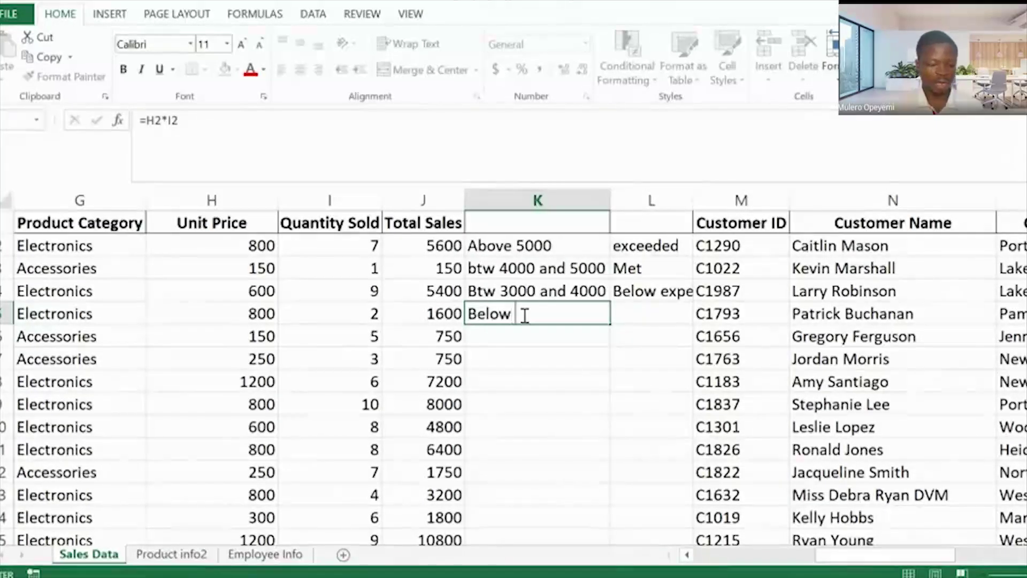
{"action": "type", "text": " 3000"}
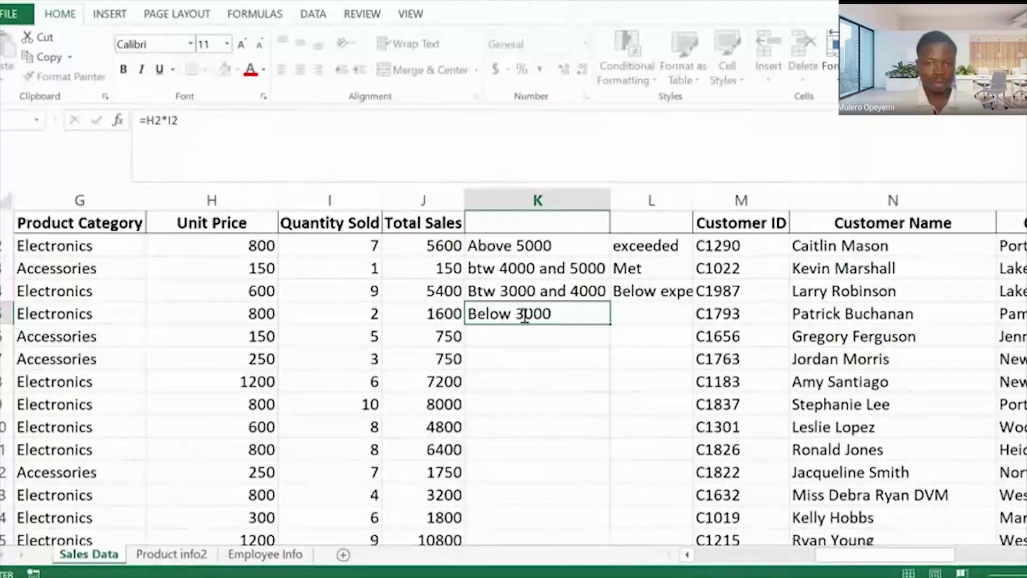
{"action": "left_click", "coordinate": [648, 305]}
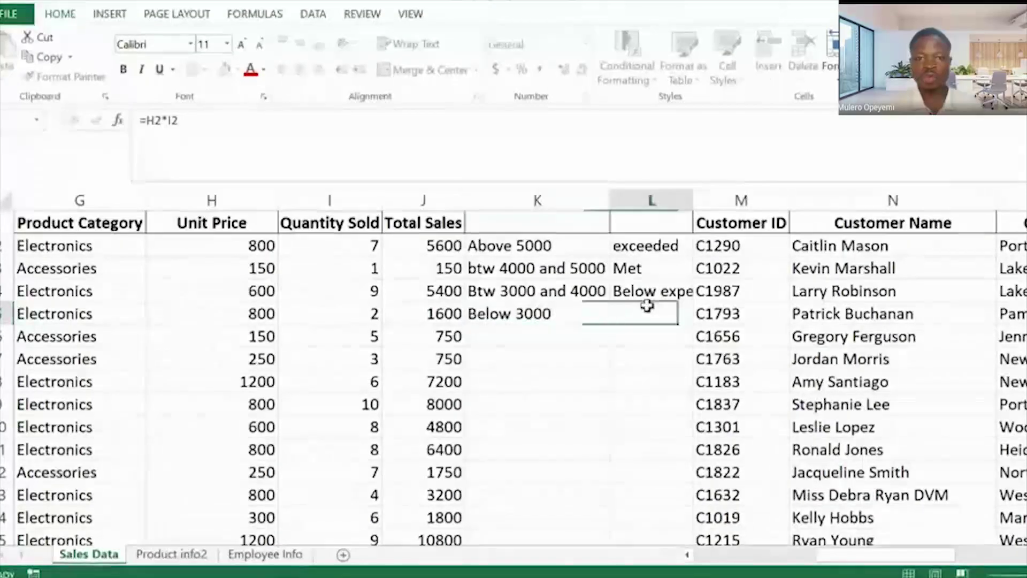
{"action": "type", "text": "P"}
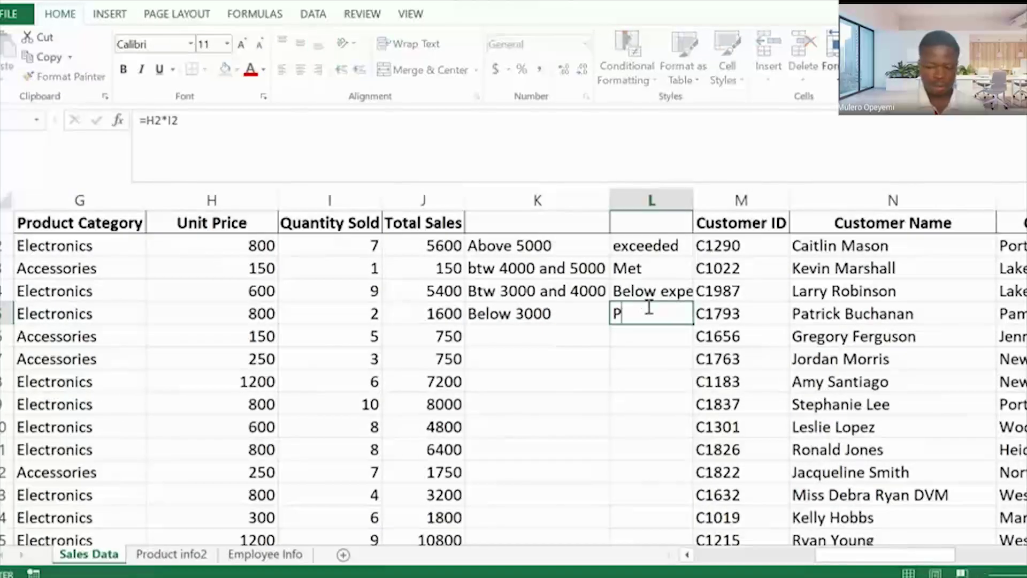
{"action": "type", "text": "robab"}
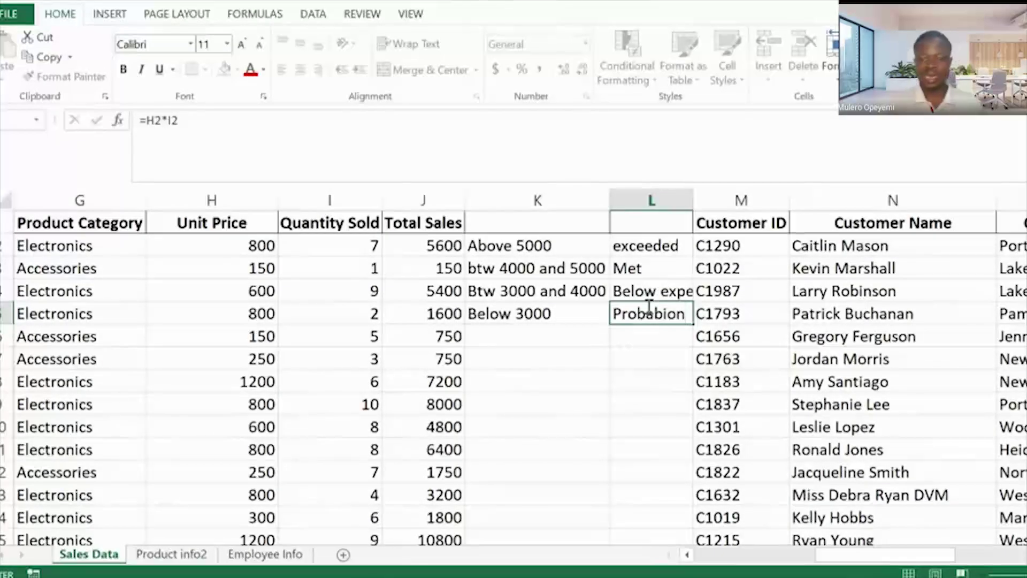
{"action": "type", "text": "ion"}
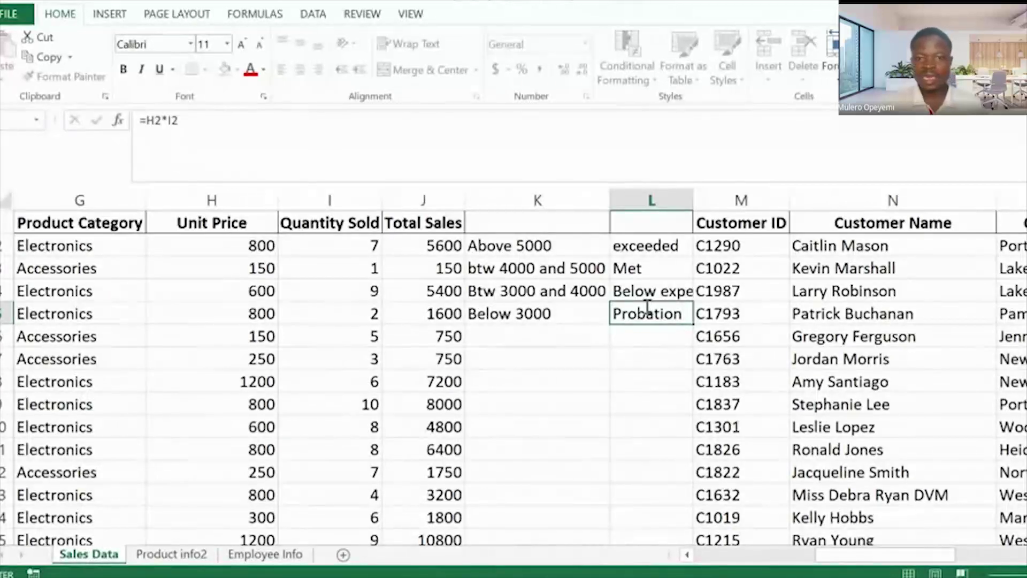
{"action": "left_click", "coordinate": [481, 331]}
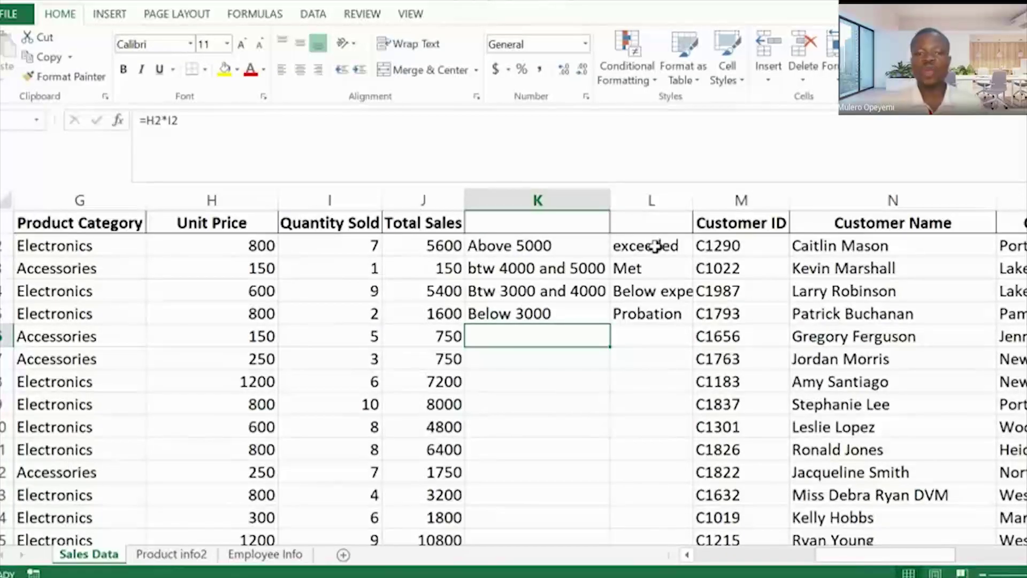
Step: Insert a new column K and fill =IF(J2>5000,"exceed","failed") down to K10
{"action": "left_click", "coordinate": [510, 202]}
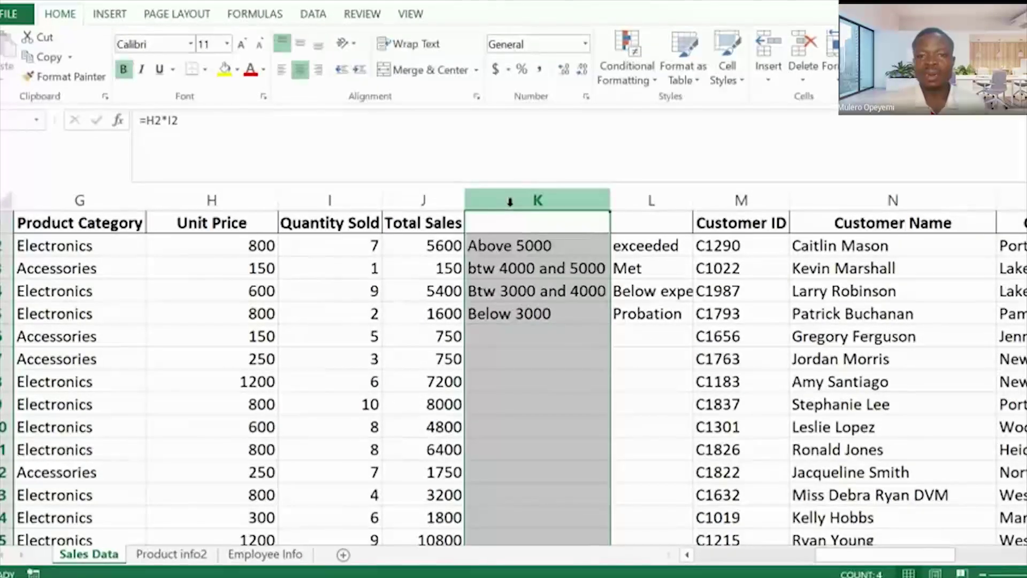
{"action": "key", "text": "ctrl+shift+equal"}
{"action": "left_click", "coordinate": [509, 240]}
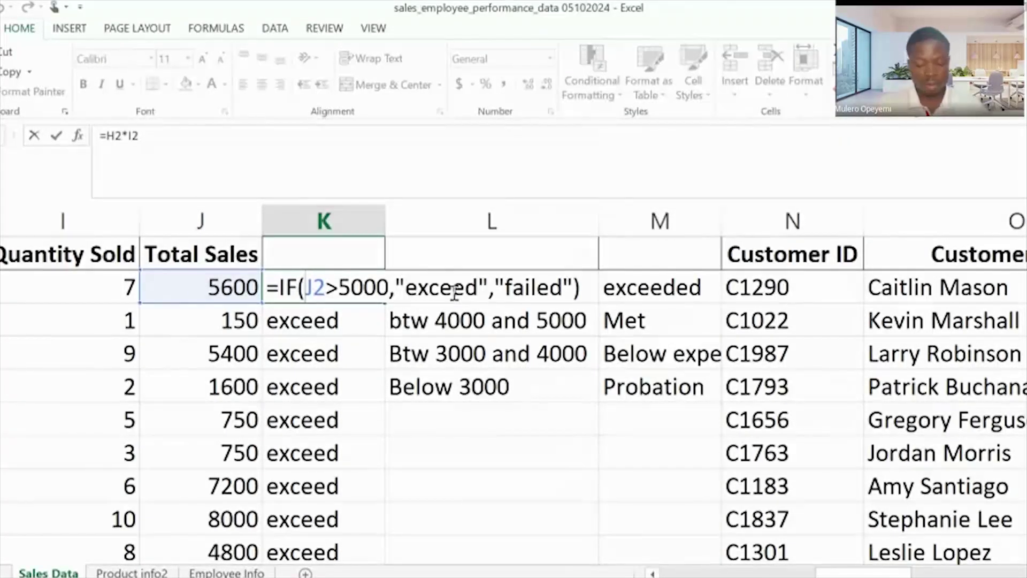
{"action": "key", "text": "Return"}
{"action": "left_click", "coordinate": [321, 284]}
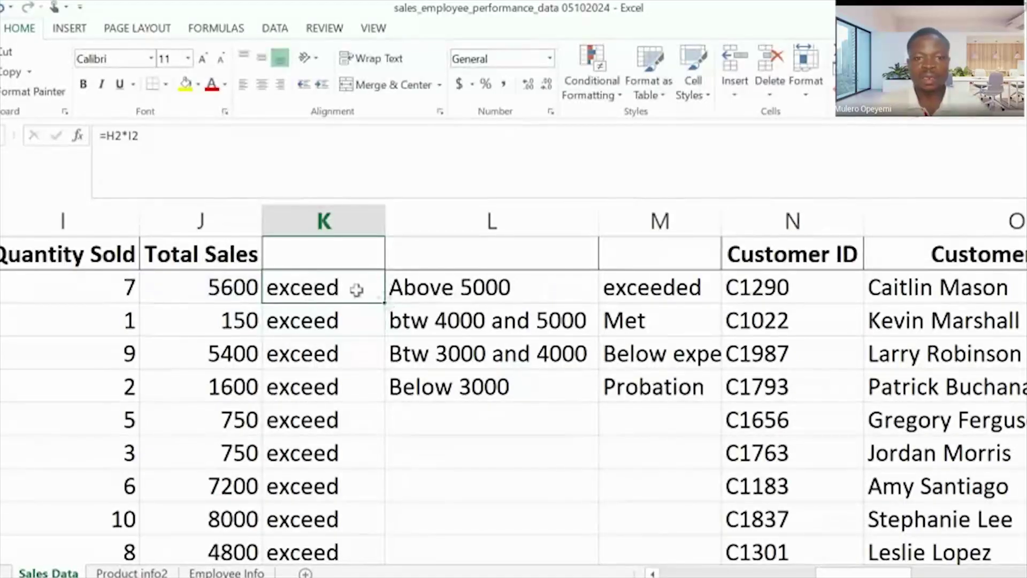
{"action": "double_click", "coordinate": [385, 303]}
Step: Reopen K2's IF formula and recommit it unchanged
{"action": "double_click", "coordinate": [289, 288]}
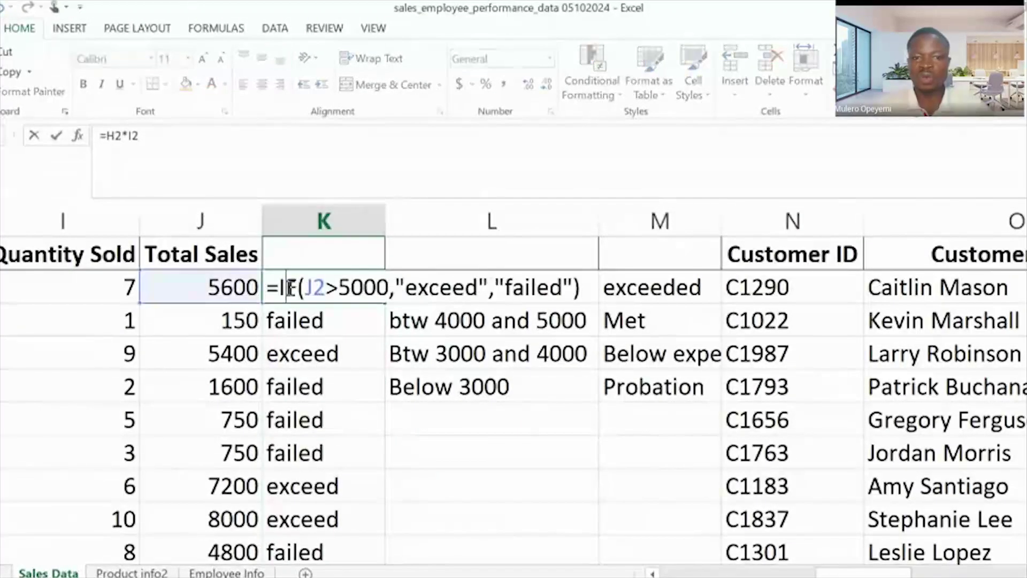
{"action": "key", "text": "Escape"}
{"action": "double_click", "coordinate": [314, 287]}
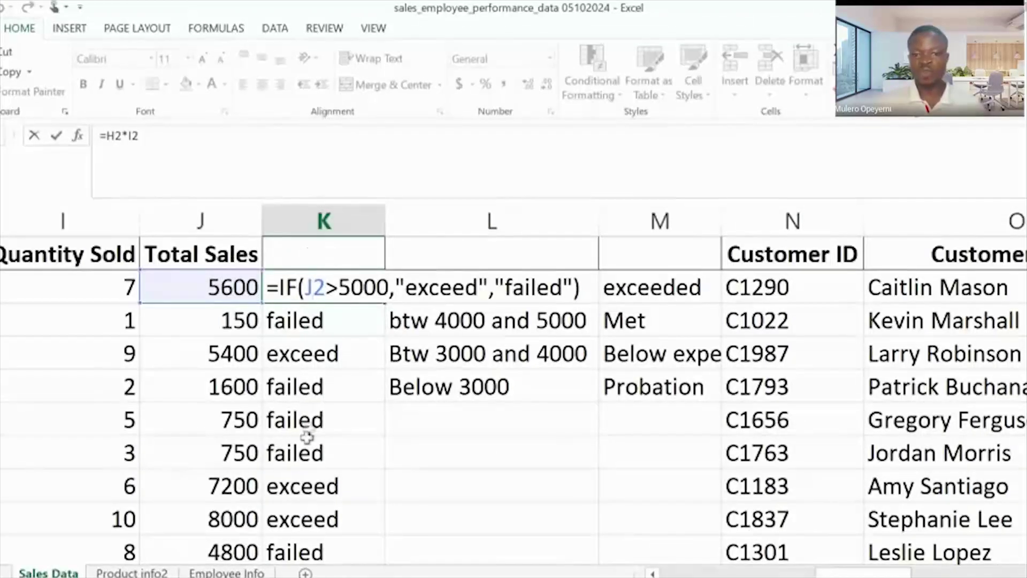
{"action": "key", "text": "ctrl+Return"}
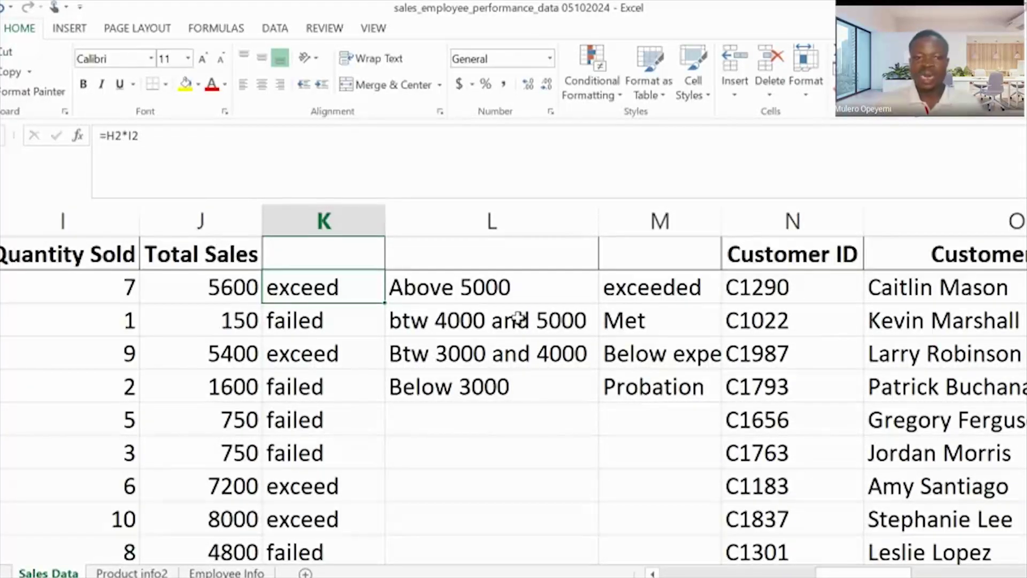
Step: Open K2's formula and select its "failed" argument for replacement
{"action": "double_click", "coordinate": [320, 291]}
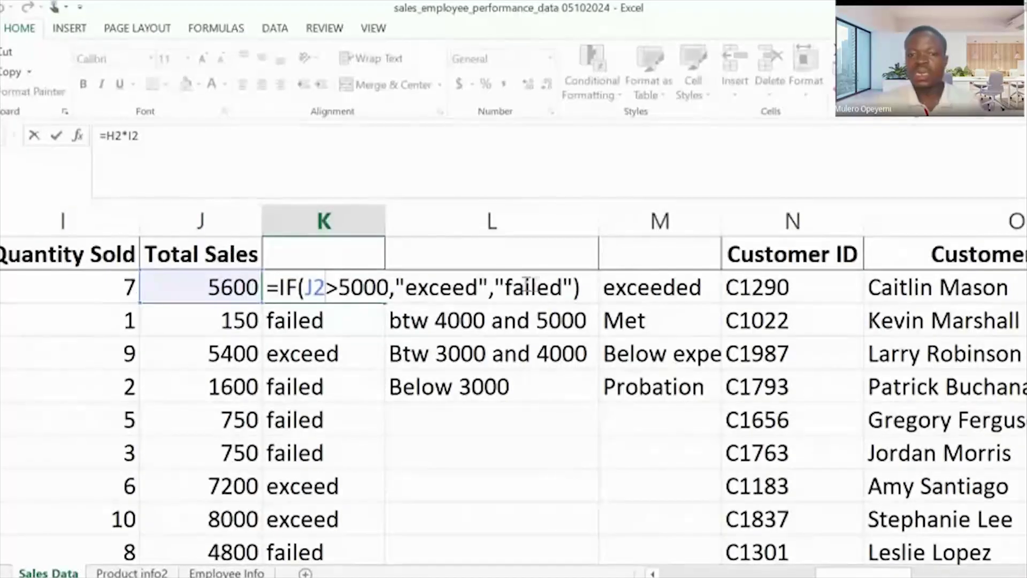
{"action": "left_click_drag", "start_coordinate": [498, 282], "coordinate": [571, 287]}
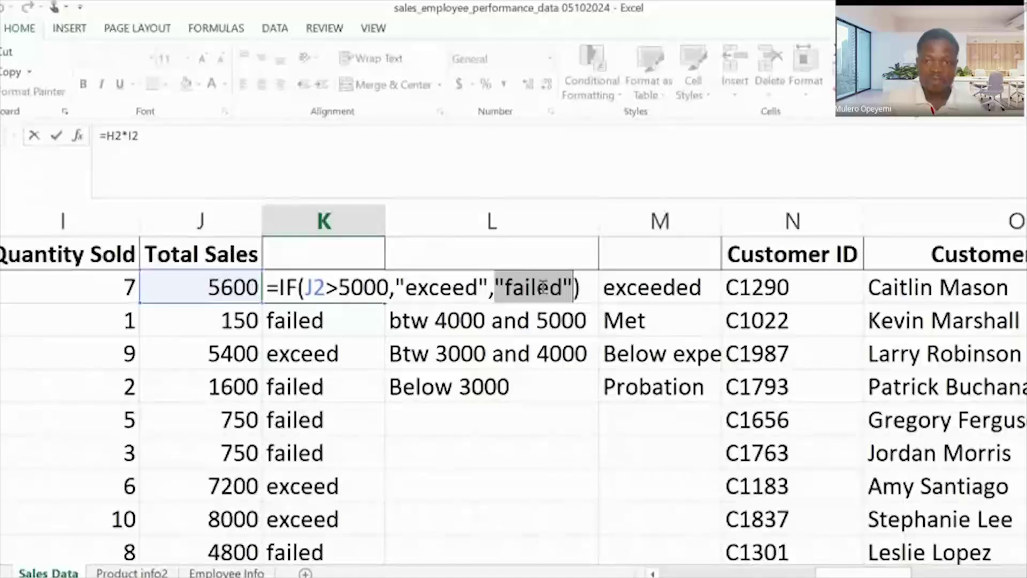
Step: Replace "failed" in K2's formula with a nested IF( call
{"action": "type", "text": "IF"}
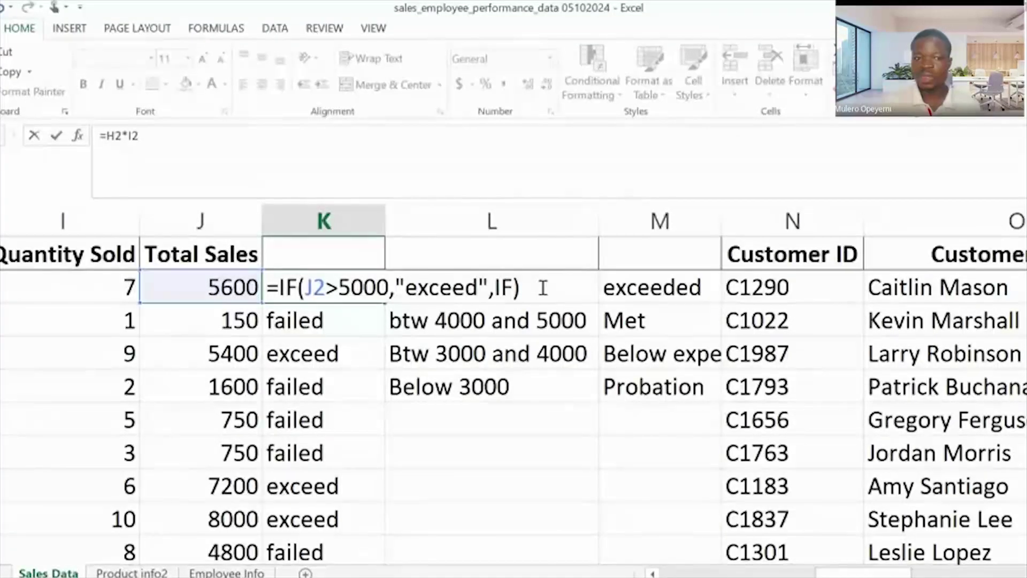
{"action": "left_click", "coordinate": [188, 293]}
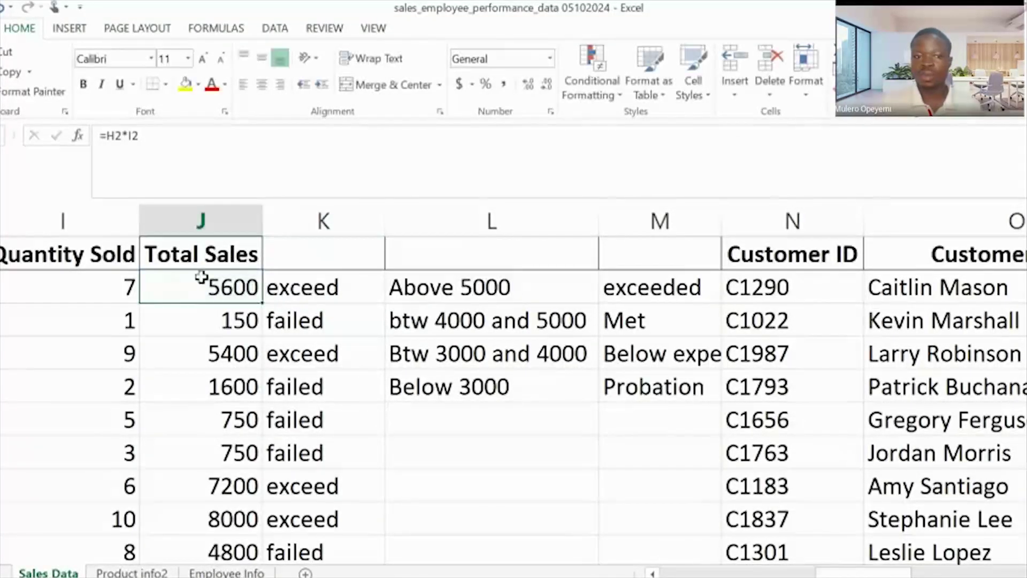
{"action": "double_click", "coordinate": [316, 291]}
{"action": "left_click", "coordinate": [512, 291]}
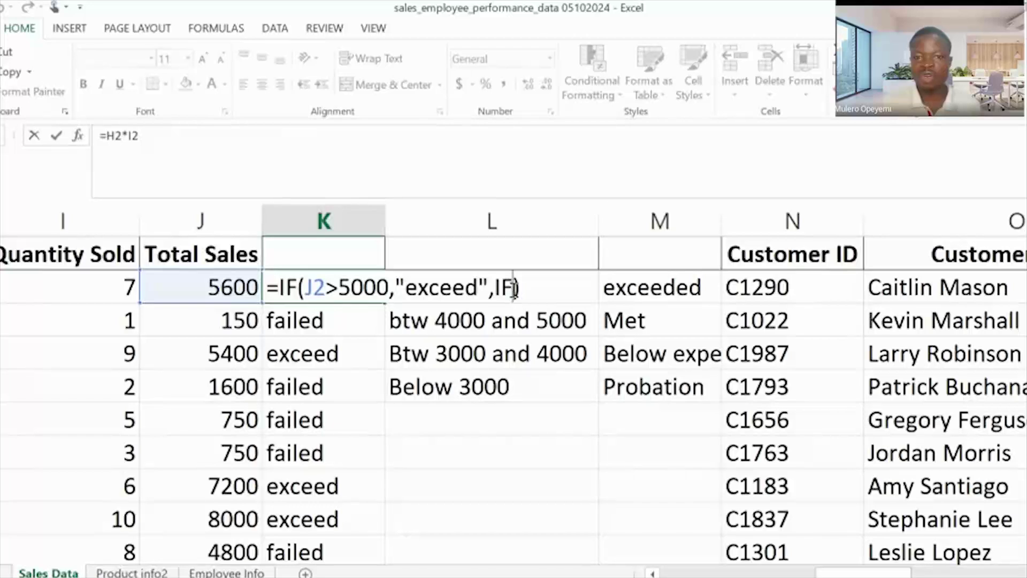
{"action": "key", "text": "BackSpace"}
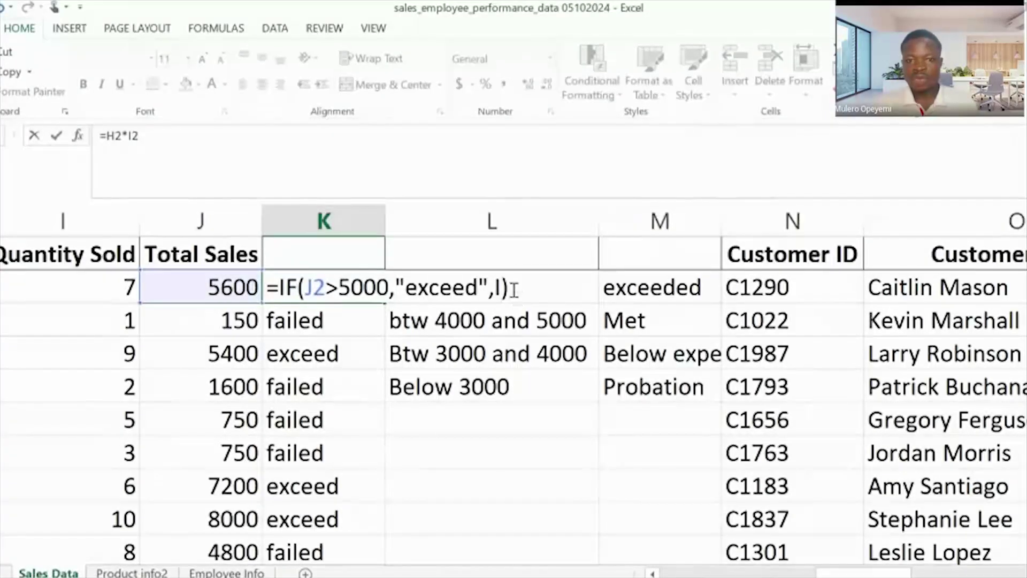
{"action": "type", "text": "F("}
Step: Add a J2 reference to the nested IF, then abandon the unfinished K2 edit
{"action": "left_click", "coordinate": [184, 287]}
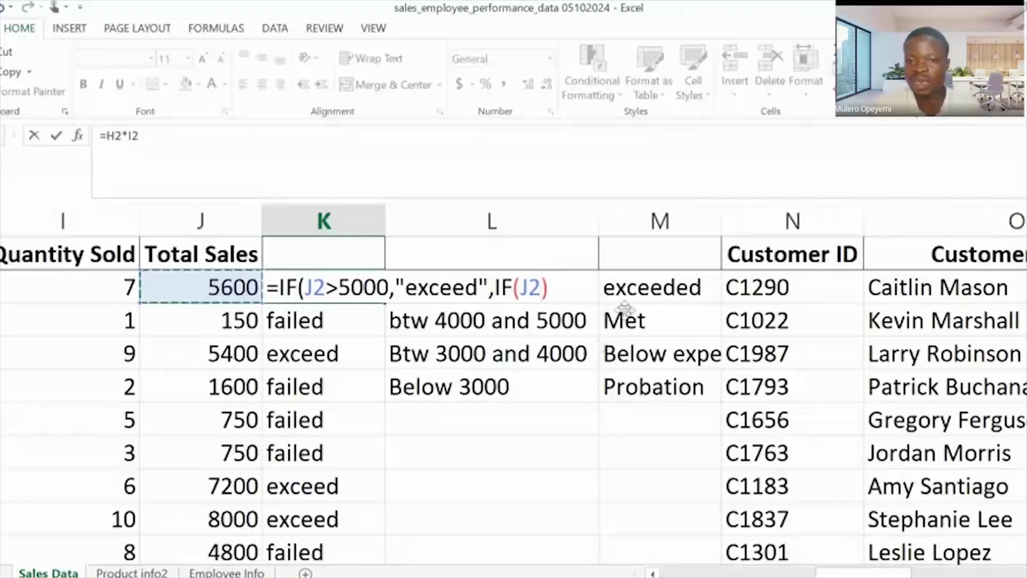
{"action": "left_click", "coordinate": [650, 223]}
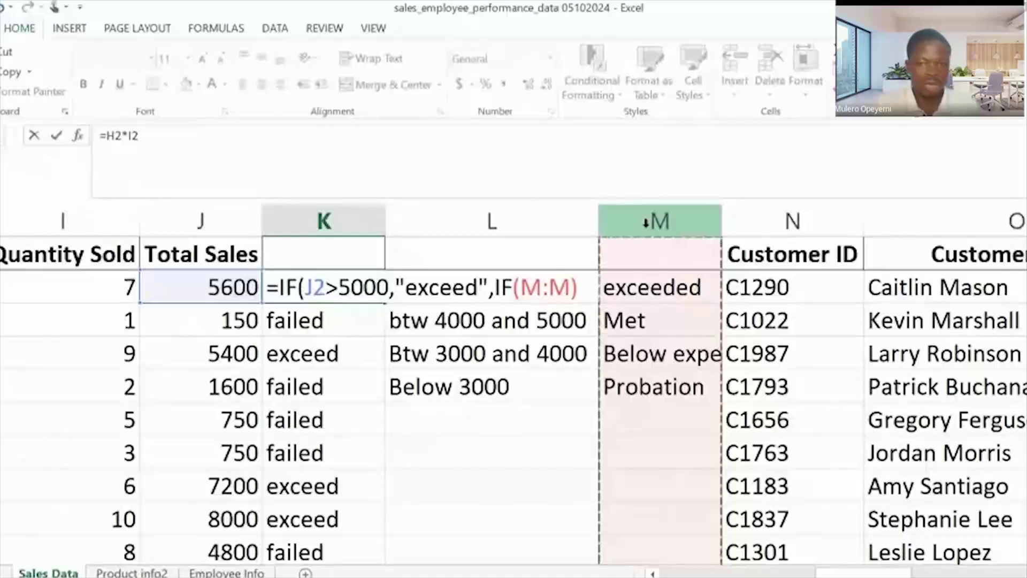
{"action": "key", "text": "Escape"}
{"action": "left_click", "coordinate": [646, 223]}
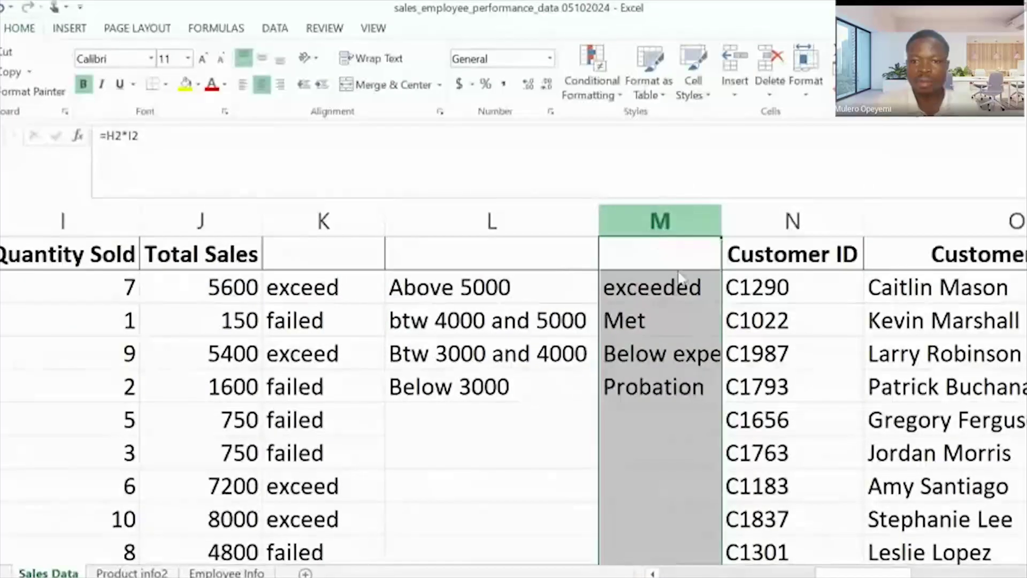
Step: Insert a new column M and enter =AND(5000,4000) in M2, returning TRUE
{"action": "key", "text": "ctrl+shift+plus"}
{"action": "left_click", "coordinate": [662, 291]}
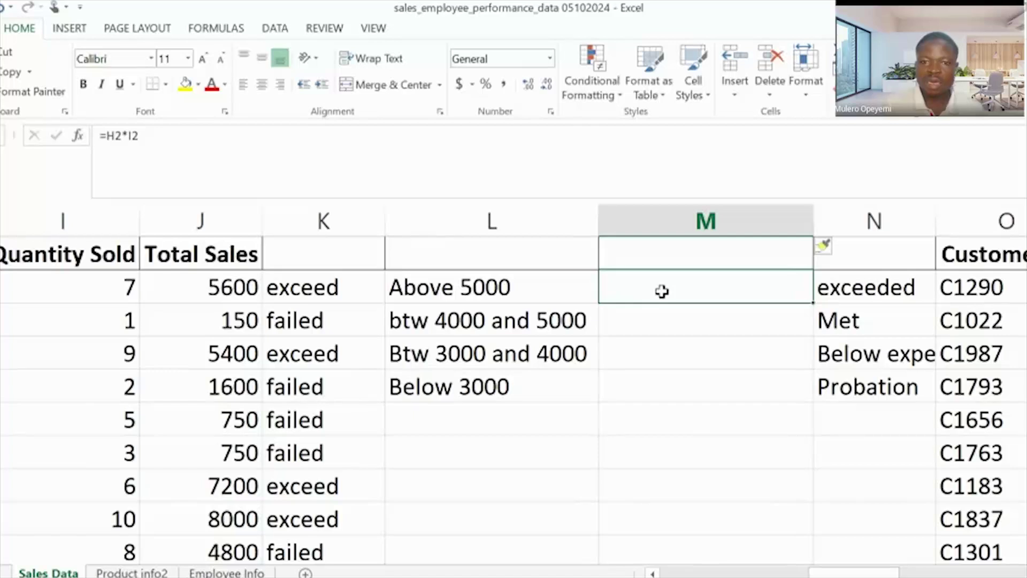
{"action": "type", "text": "=a"}
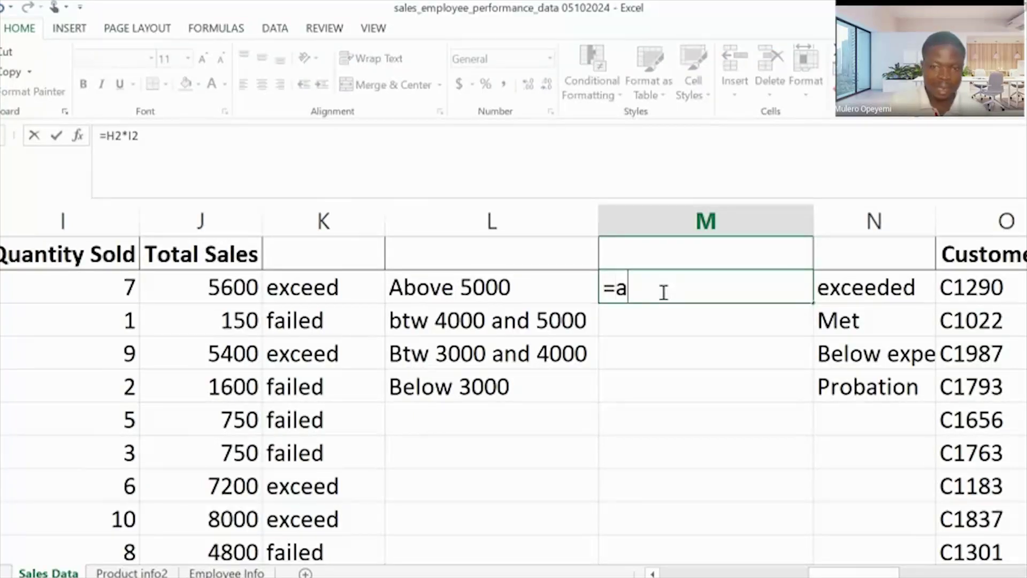
{"action": "key", "text": "BackSpace"}
{"action": "type", "text": "AND"}
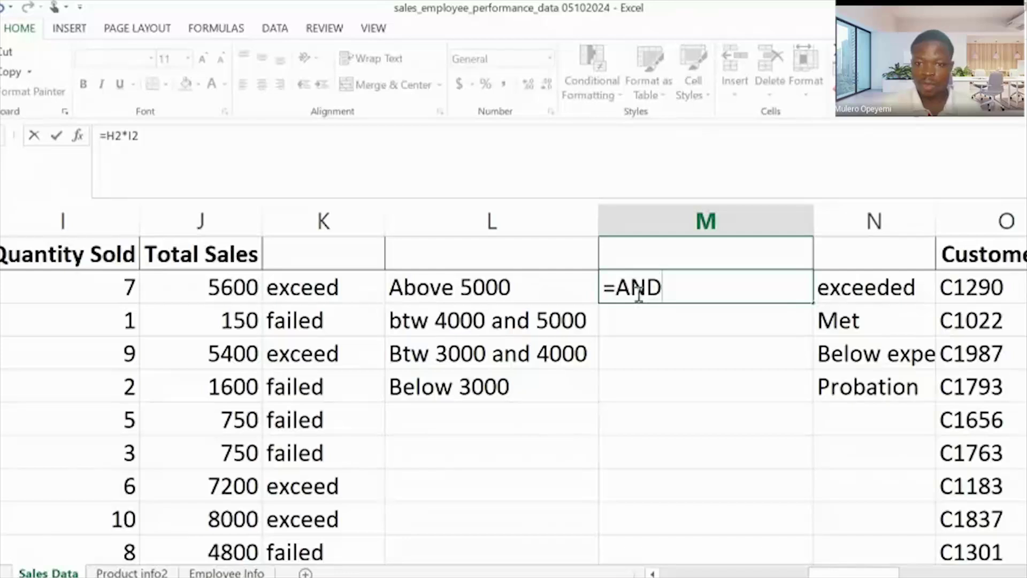
{"action": "type", "text": "("}
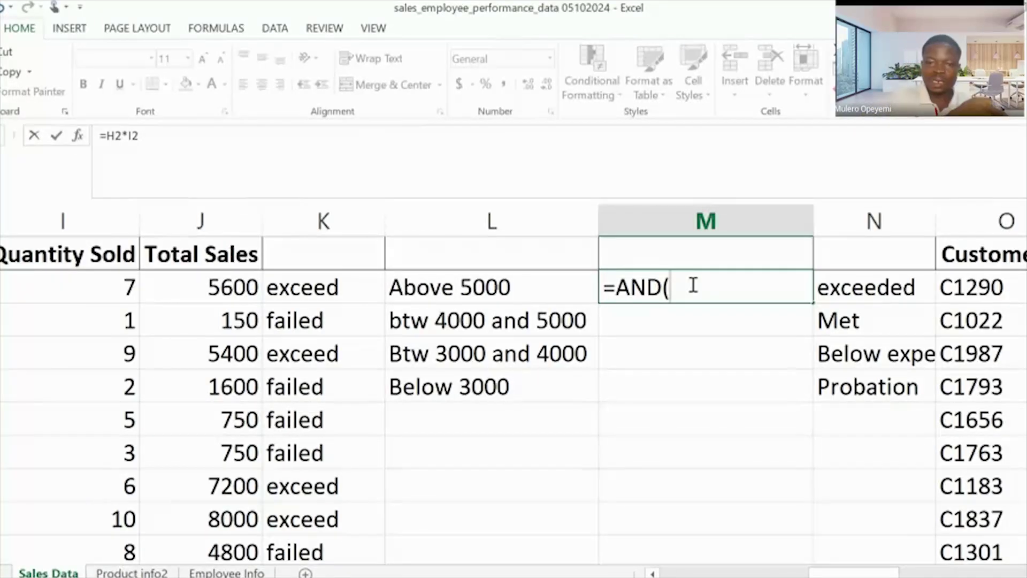
{"action": "type", "text": "5"}
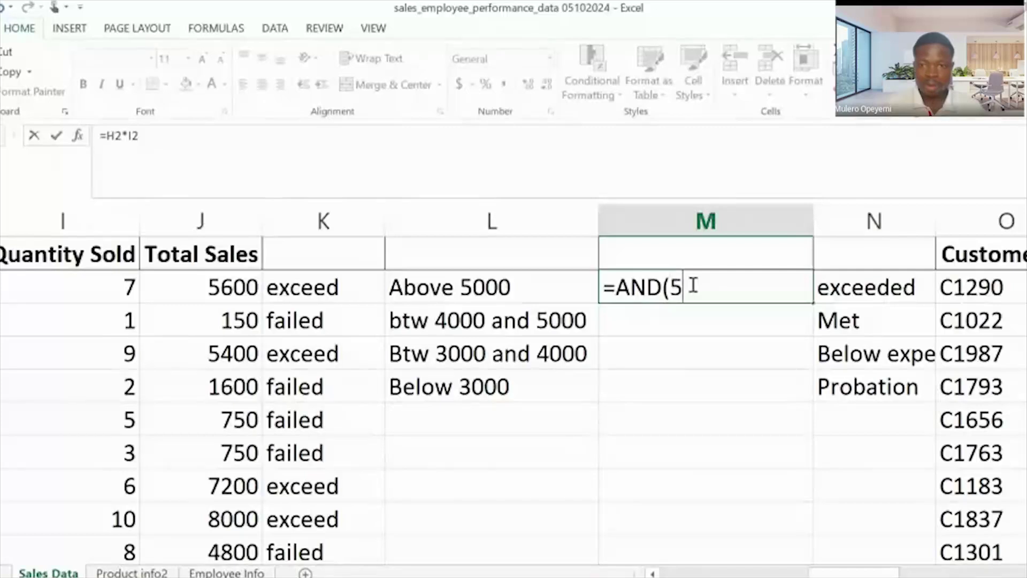
{"action": "type", "text": "000,4000"}
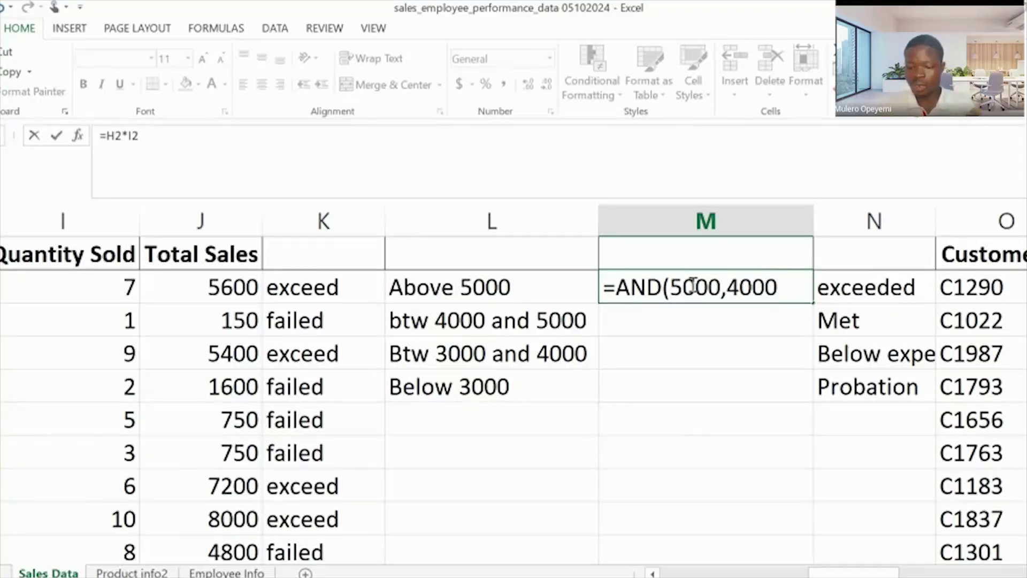
{"action": "left_click", "coordinate": [684, 371]}
{"action": "left_click", "coordinate": [695, 306]}
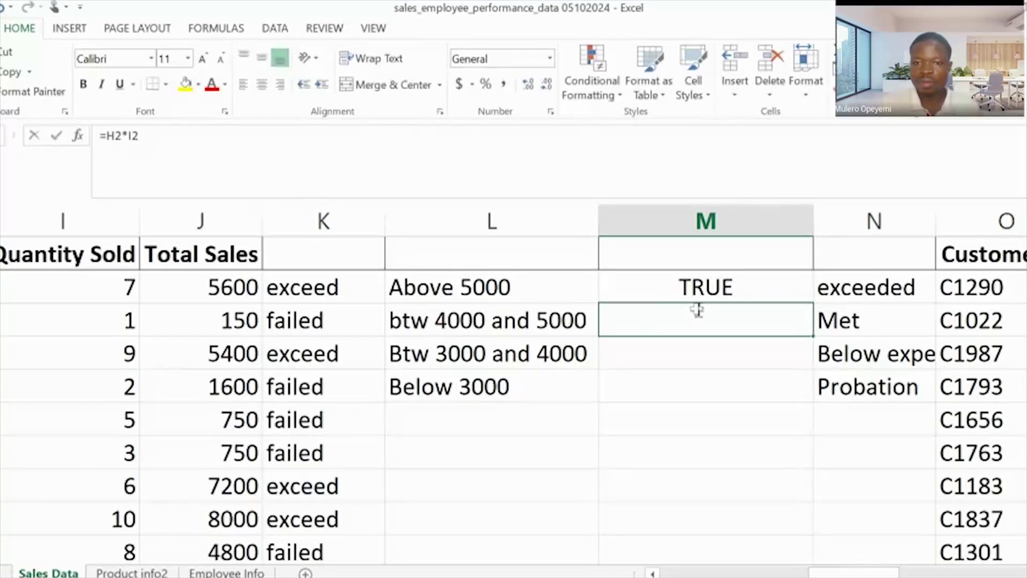
Step: Enter =OR(5000,4000) in M3 so it returns TRUE
{"action": "double_click", "coordinate": [694, 314]}
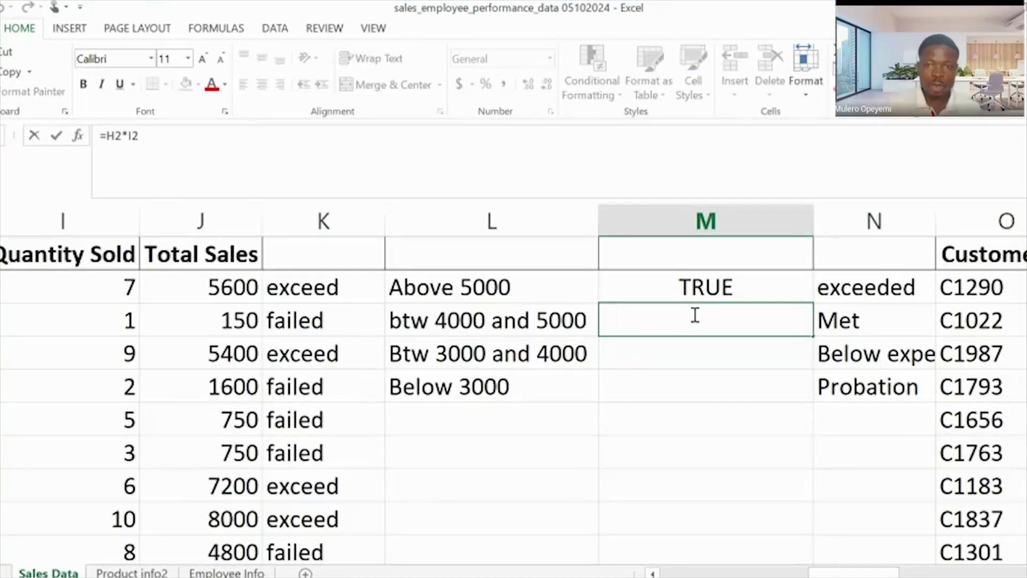
{"action": "type", "text": "=OR("}
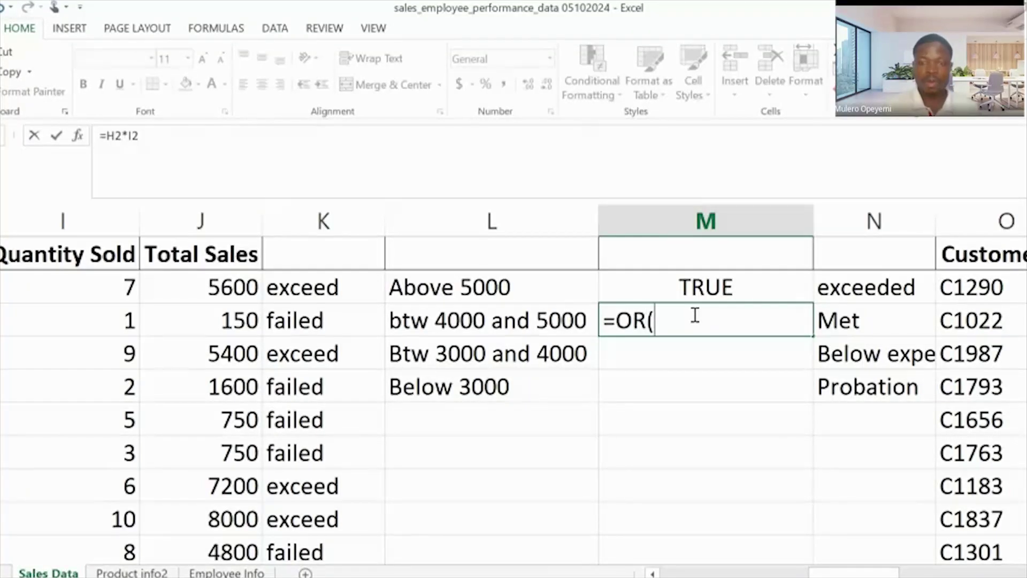
{"action": "type", "text": "5"}
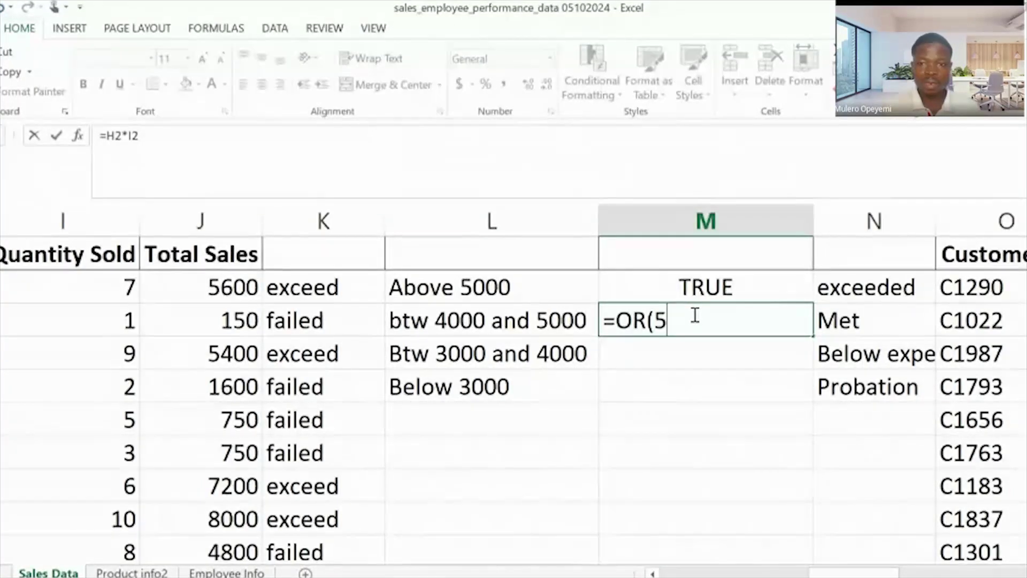
{"action": "type", "text": "000,4000)"}
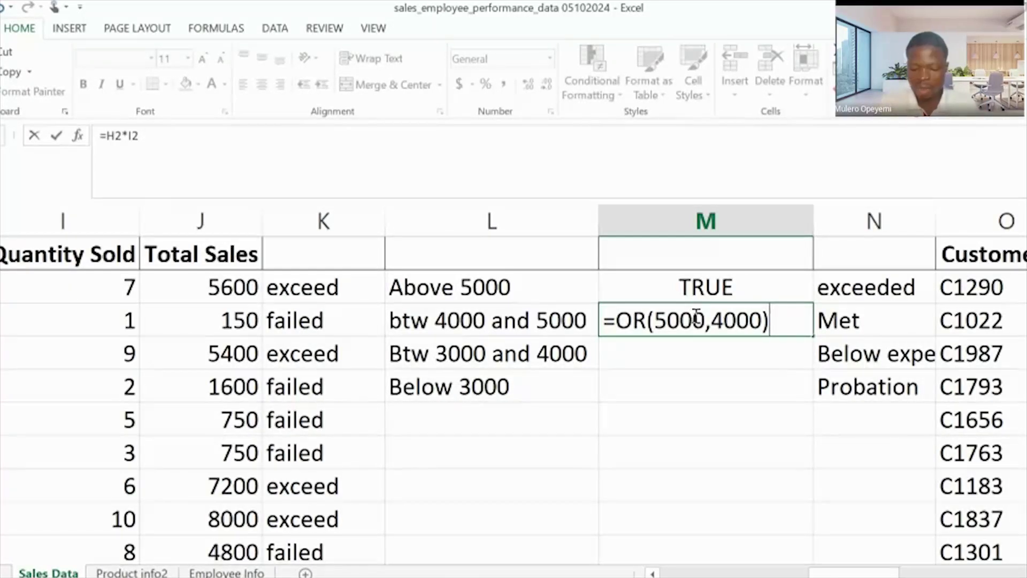
{"action": "key", "text": "Return"}
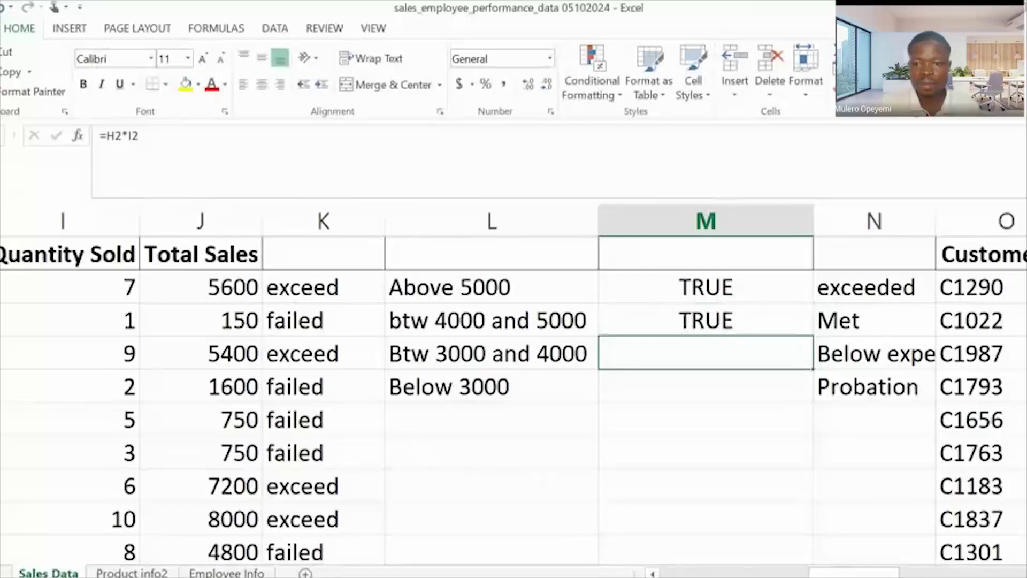
{"action": "left_click_drag", "start_coordinate": [832, 571], "coordinate": [808, 572]}
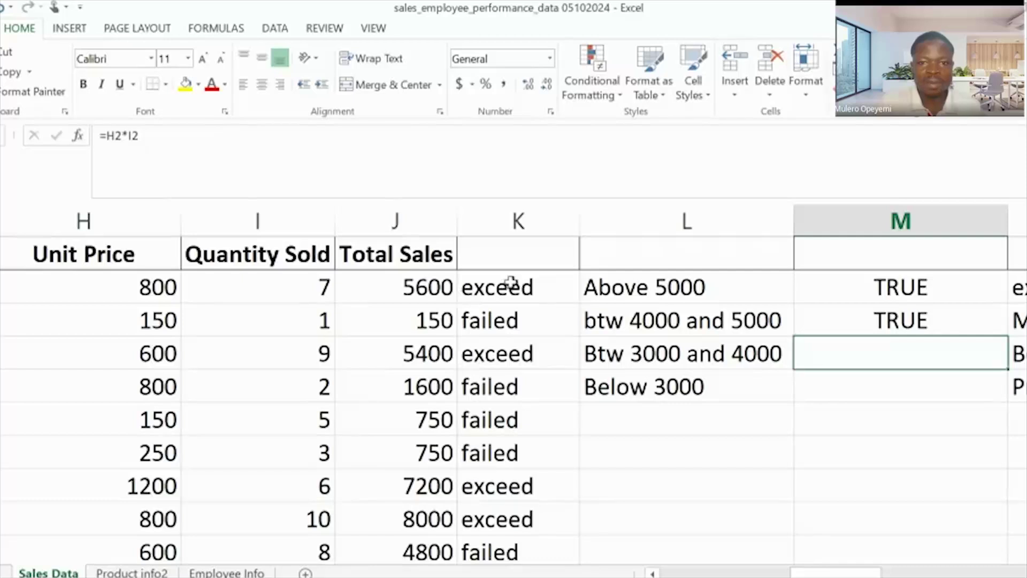
Step: Add an AND(>4000,<5000) test to the nested IF in K2's formula
{"action": "double_click", "coordinate": [509, 282]}
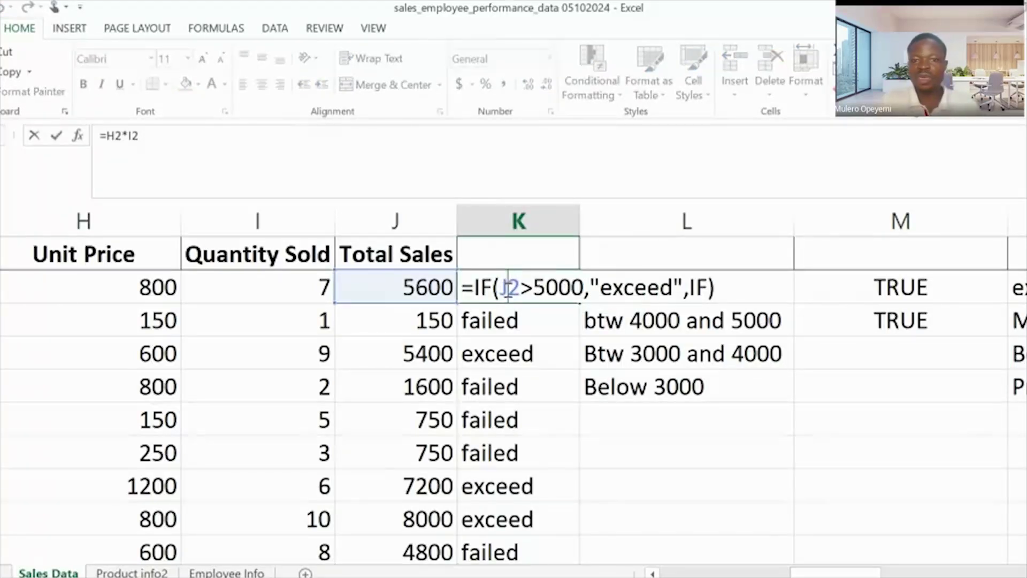
{"action": "left_click", "coordinate": [707, 287]}
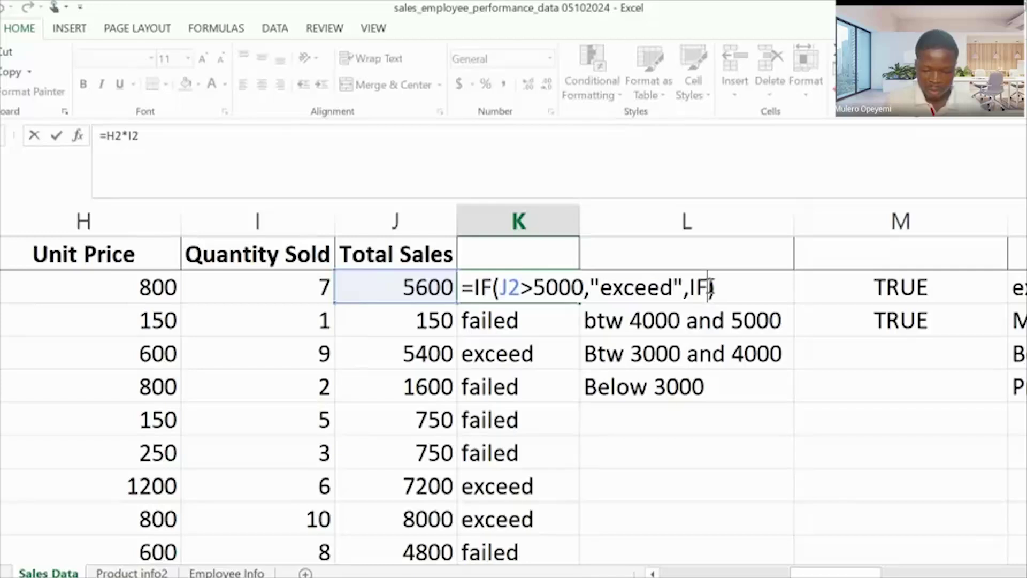
{"action": "type", "text": "(AND"}
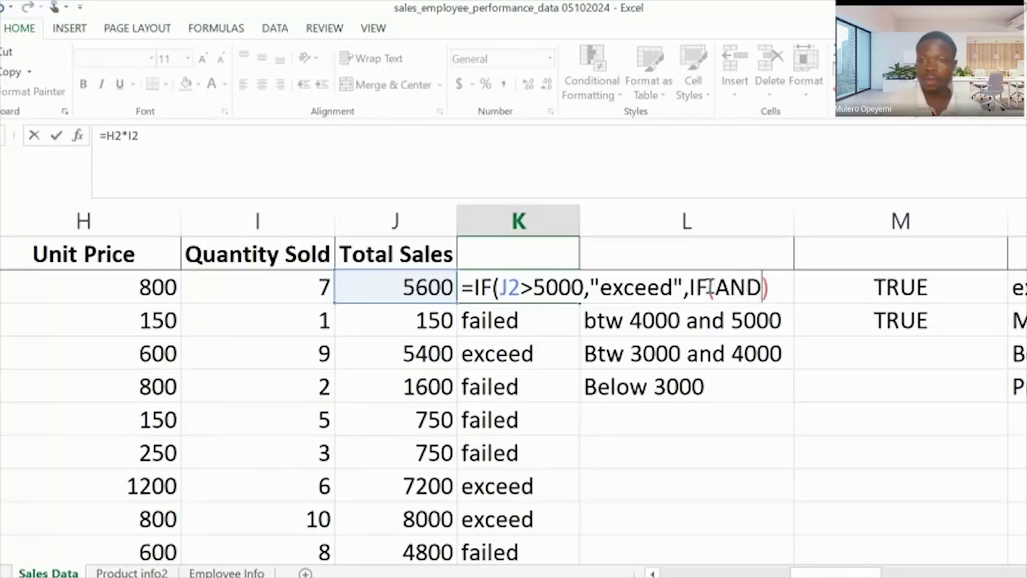
{"action": "type", "text": "("}
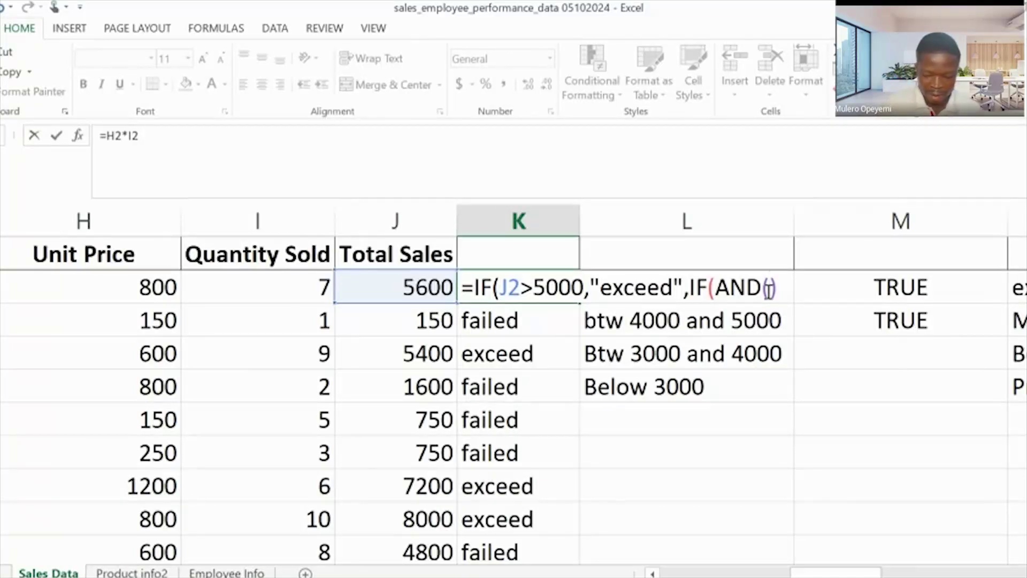
{"action": "type", "text": ">400"}
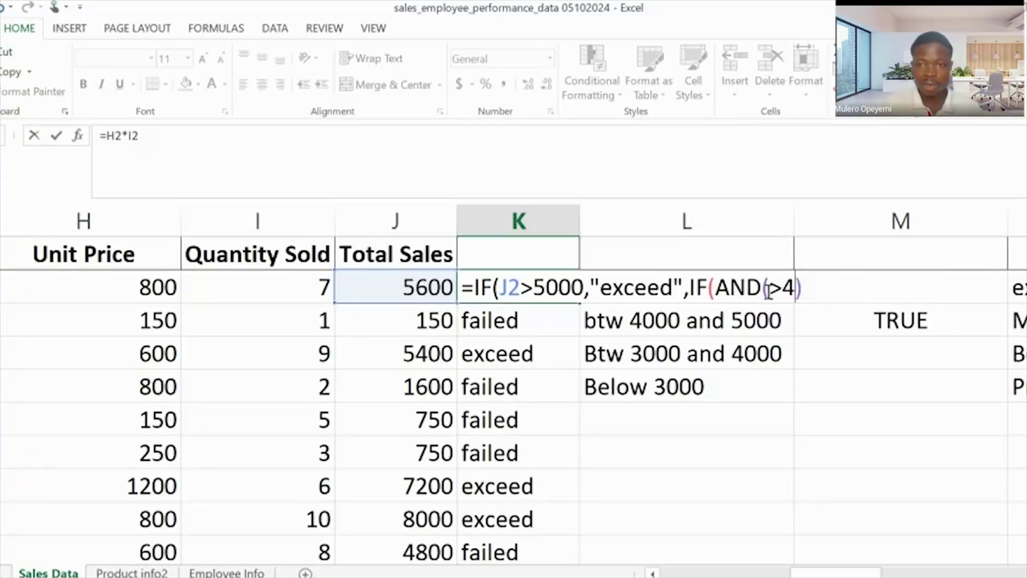
{"action": "type", "text": "0"}
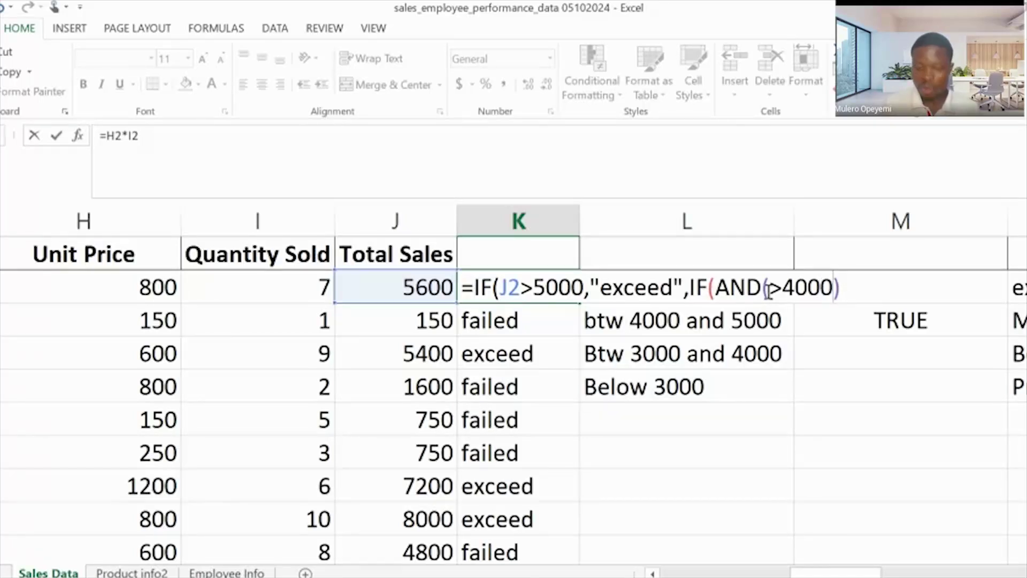
{"action": "type", "text": ","}
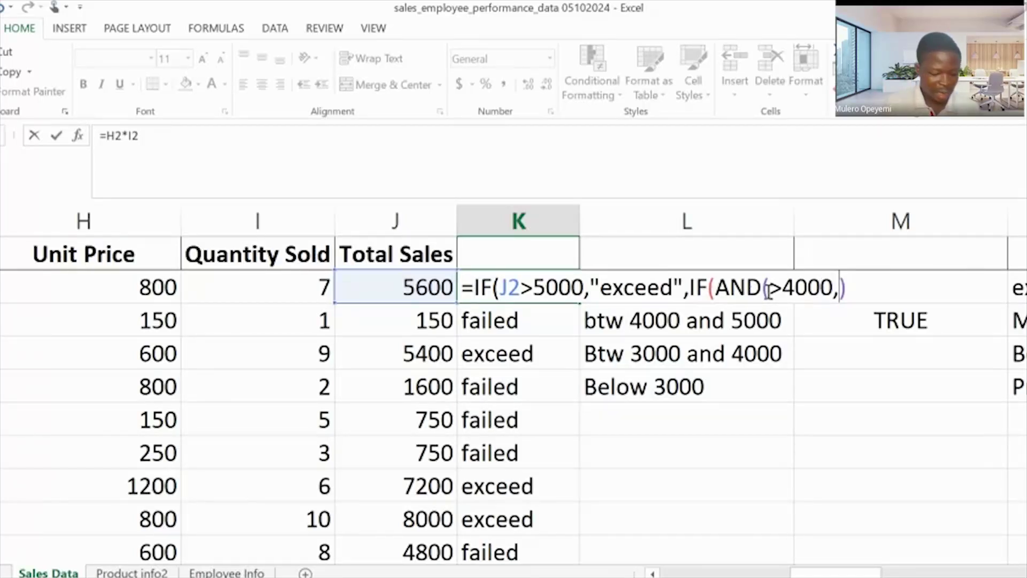
{"action": "type", "text": "<"}
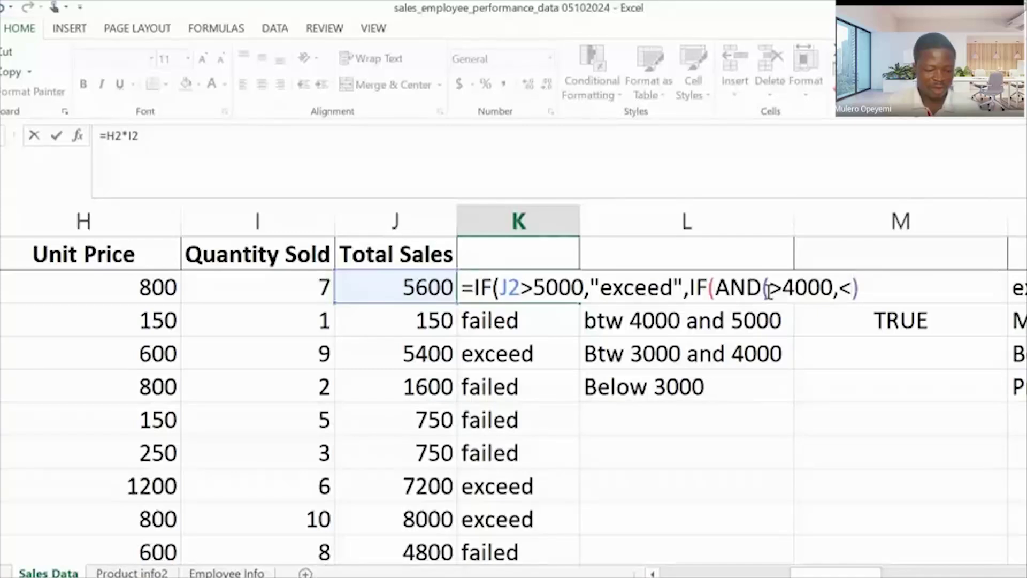
{"action": "type", "text": "5000"}
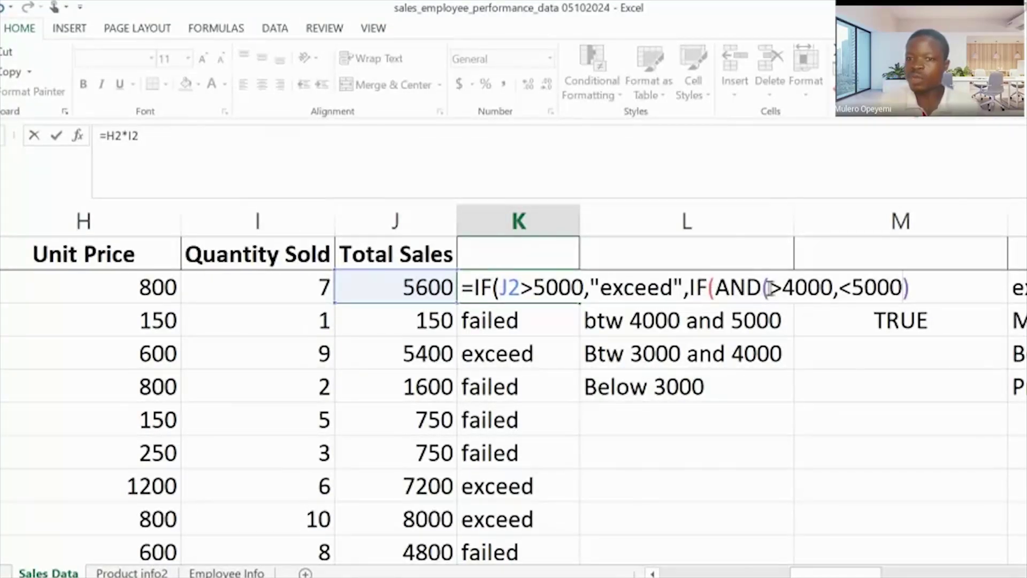
Step: Try adding >= to the AND conditions, then cancel the K2 edit, keeping the original formula
{"action": "left_click", "coordinate": [838, 287]}
{"action": "type", "text": "J"}
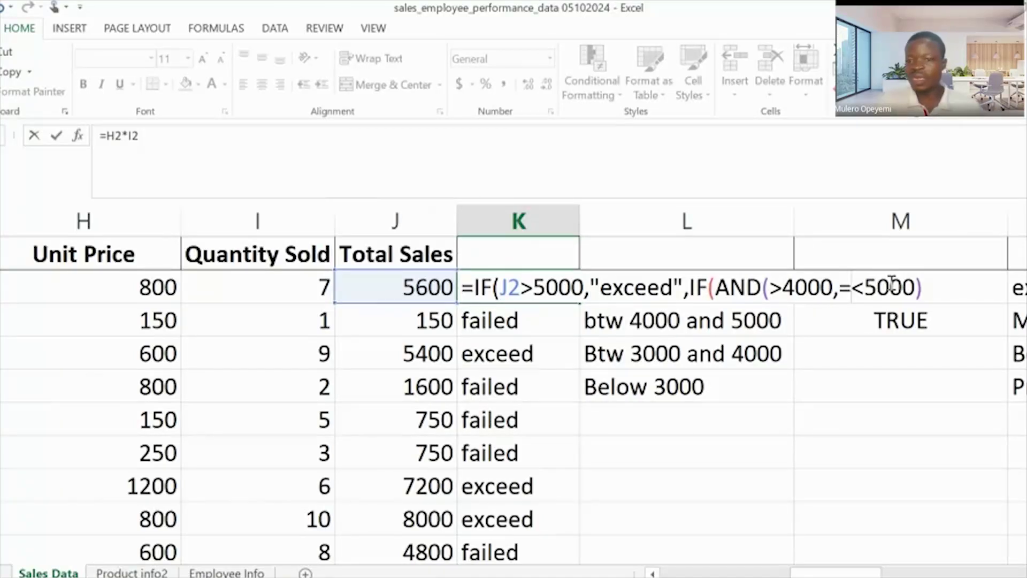
{"action": "left_click", "coordinate": [782, 288]}
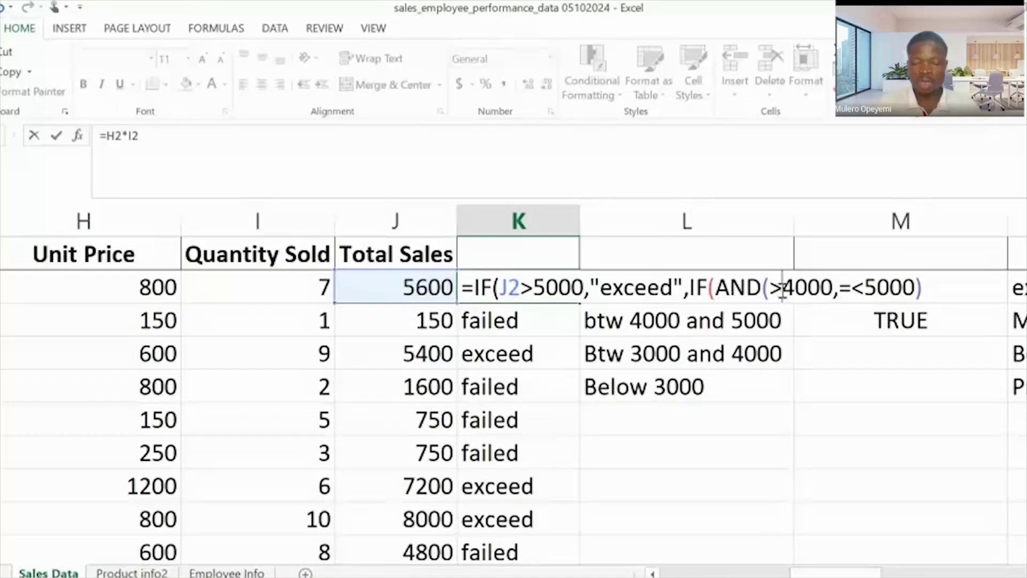
{"action": "type", "text": "="}
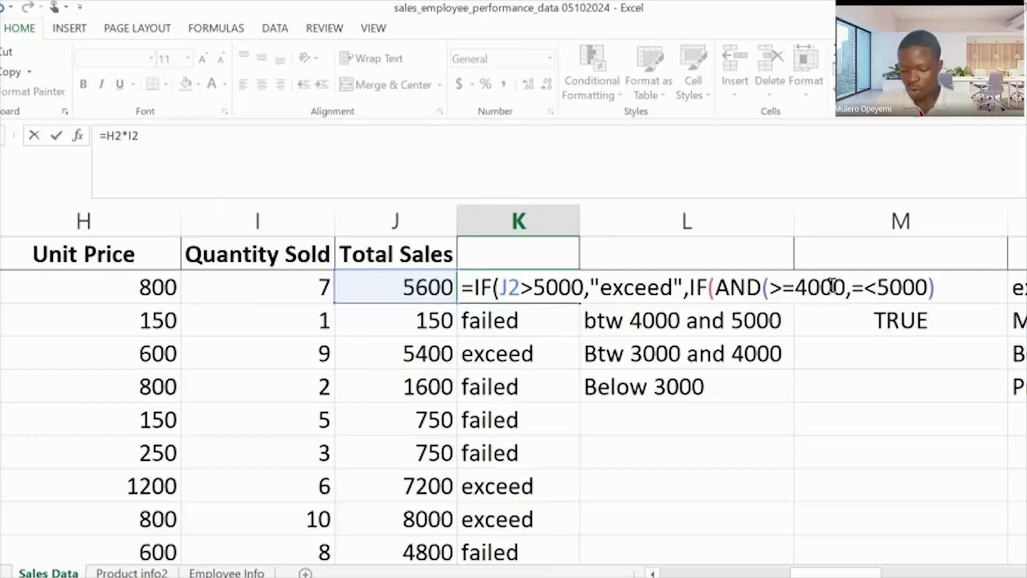
{"action": "left_click", "coordinate": [791, 298]}
{"action": "key", "text": "BackSpace"}
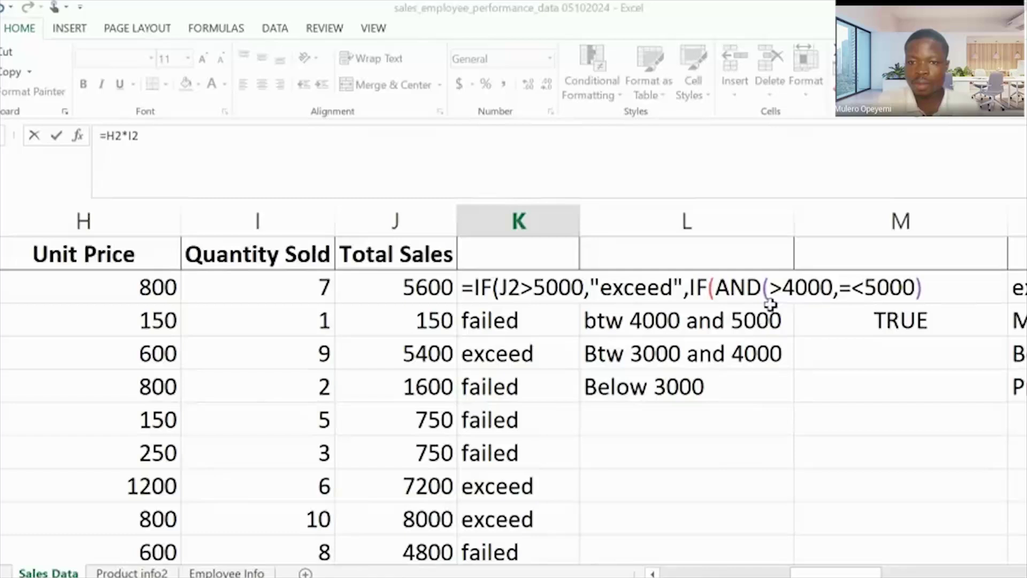
{"action": "left_click", "coordinate": [763, 288]}
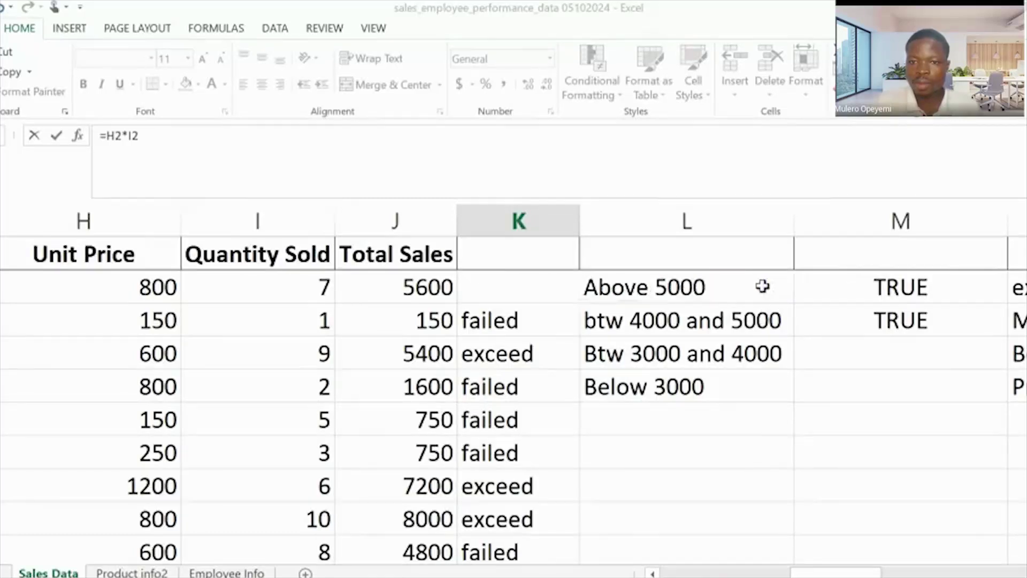
{"action": "left_click", "coordinate": [860, 227]}
{"action": "key", "text": "Escape"}
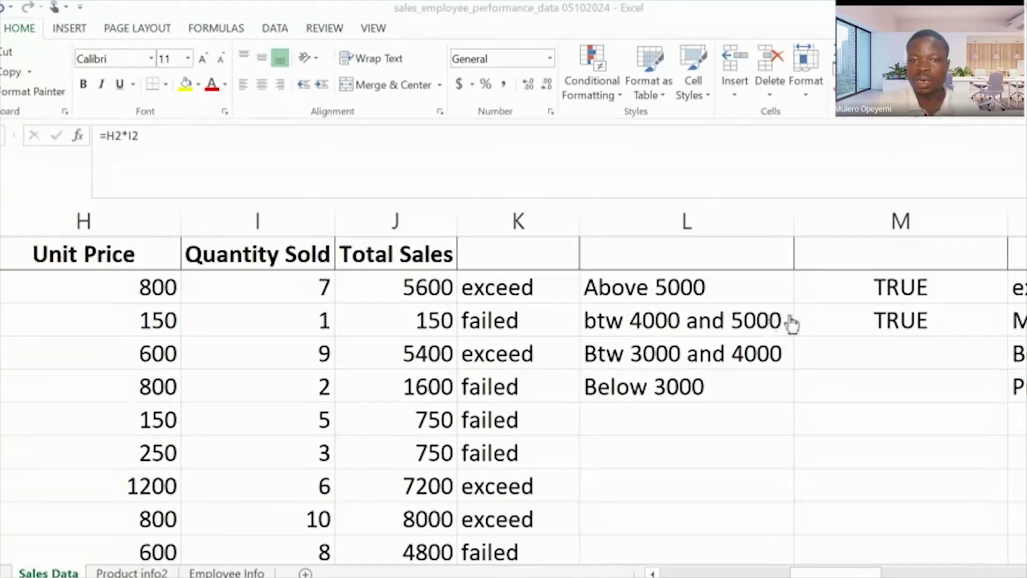
Step: Rewrite K2's formula as =IF(J2>5000,"exceed",IF(AND(>4000,<5000),MET
{"action": "left_click", "coordinate": [497, 288]}
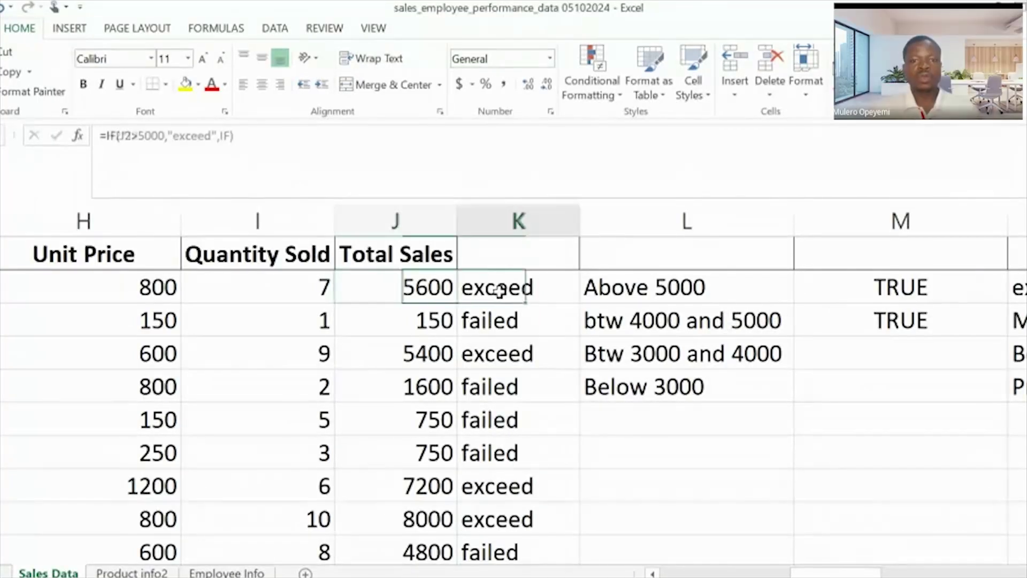
{"action": "double_click", "coordinate": [499, 289]}
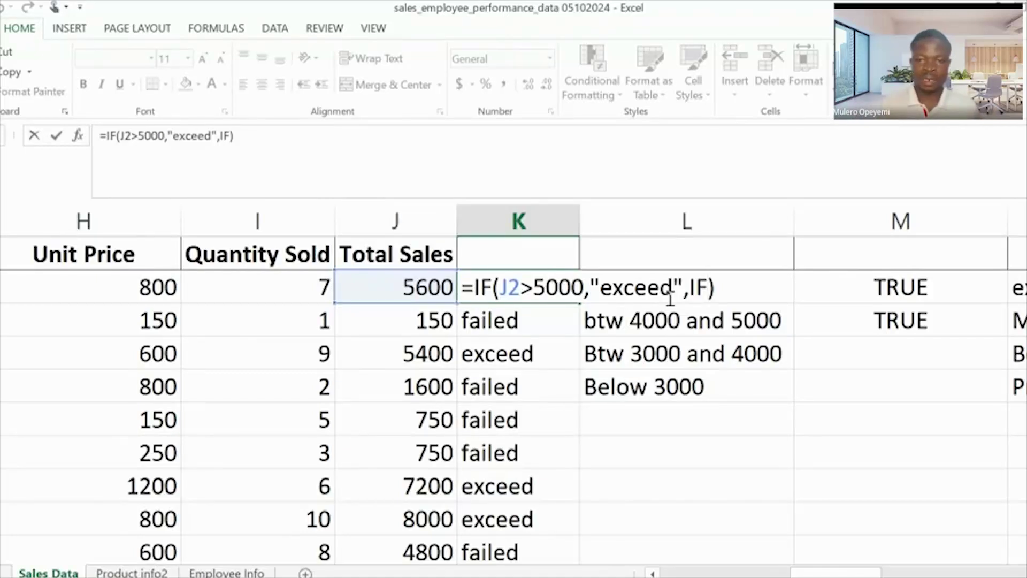
{"action": "type", "text": "("}
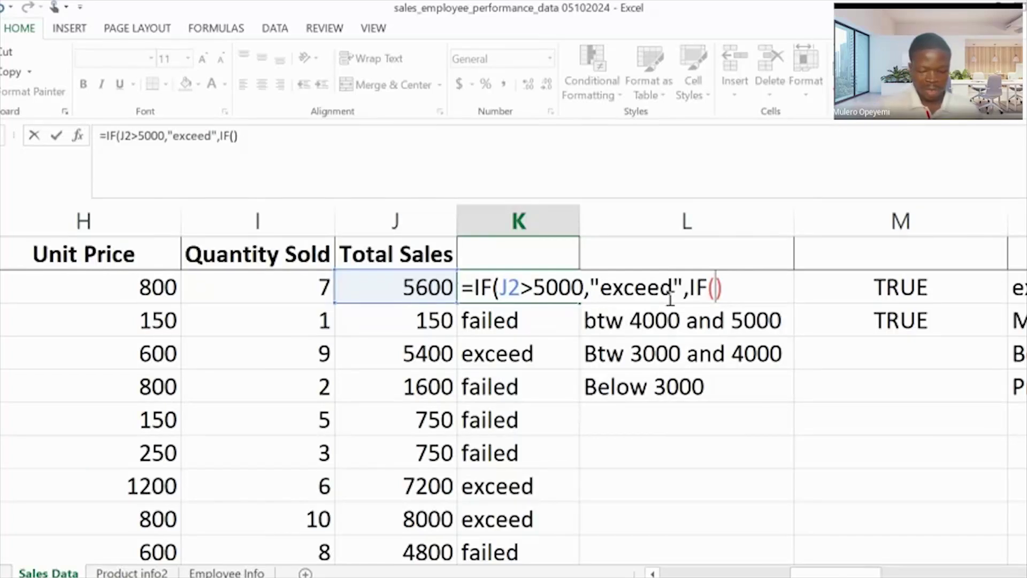
{"action": "type", "text": "AND"}
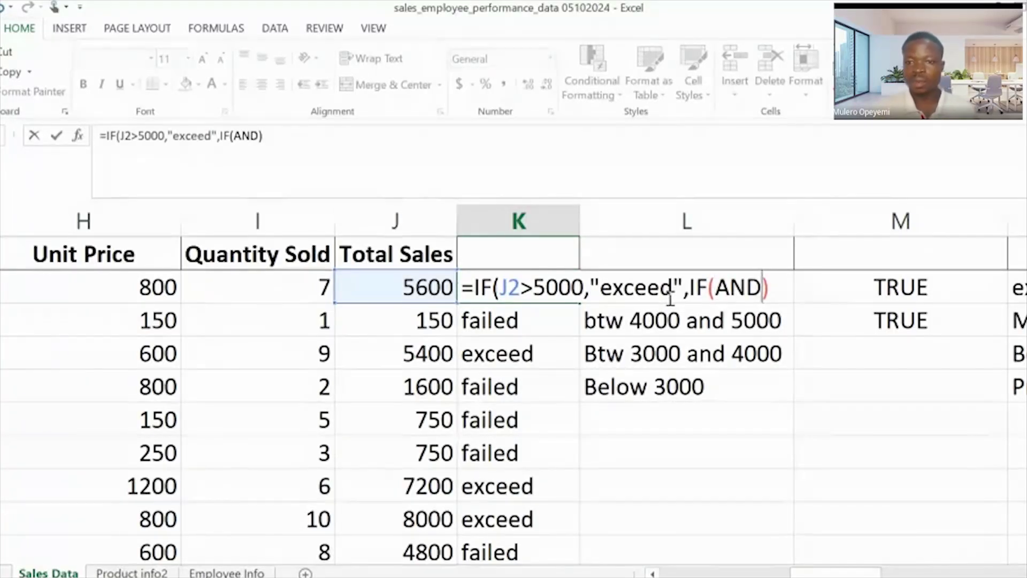
{"action": "type", "text": "("}
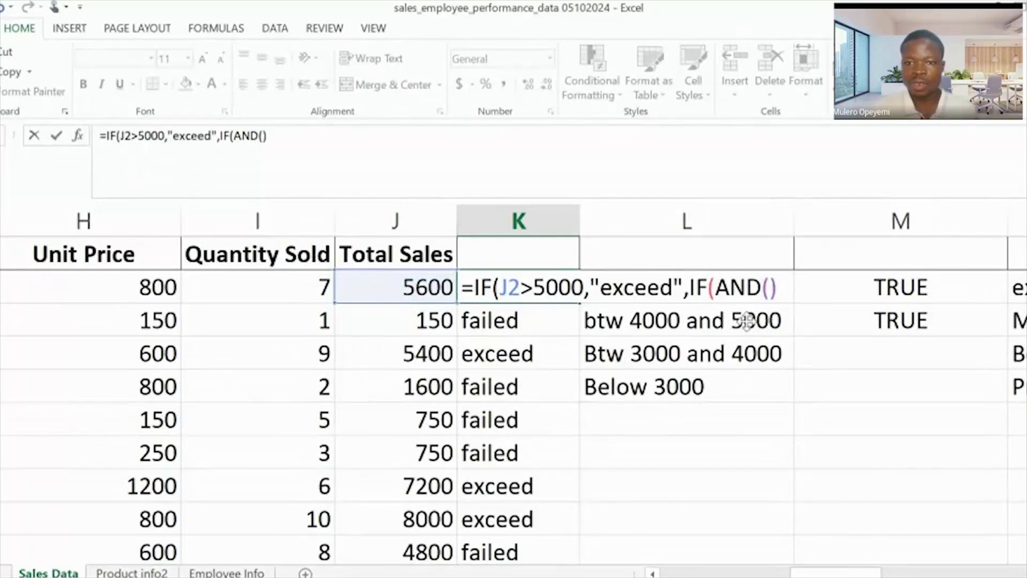
{"action": "type", "text": ">"}
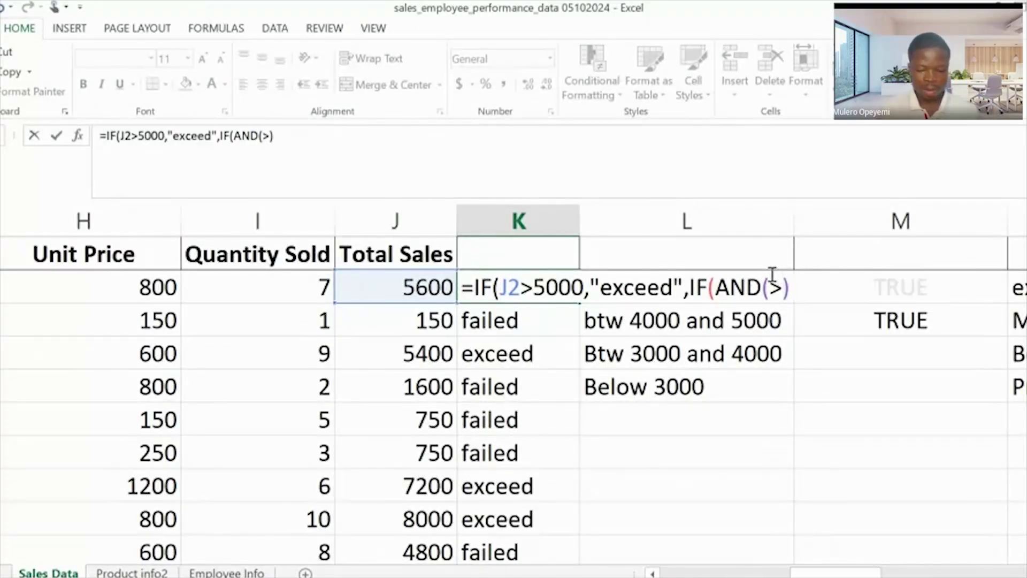
{"action": "type", "text": "4000"}
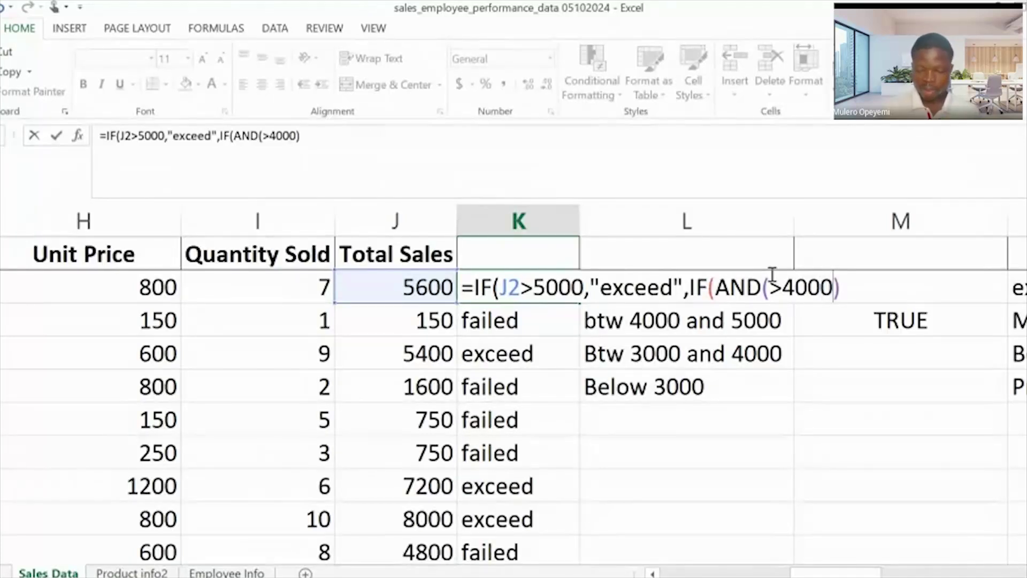
{"action": "type", "text": ","}
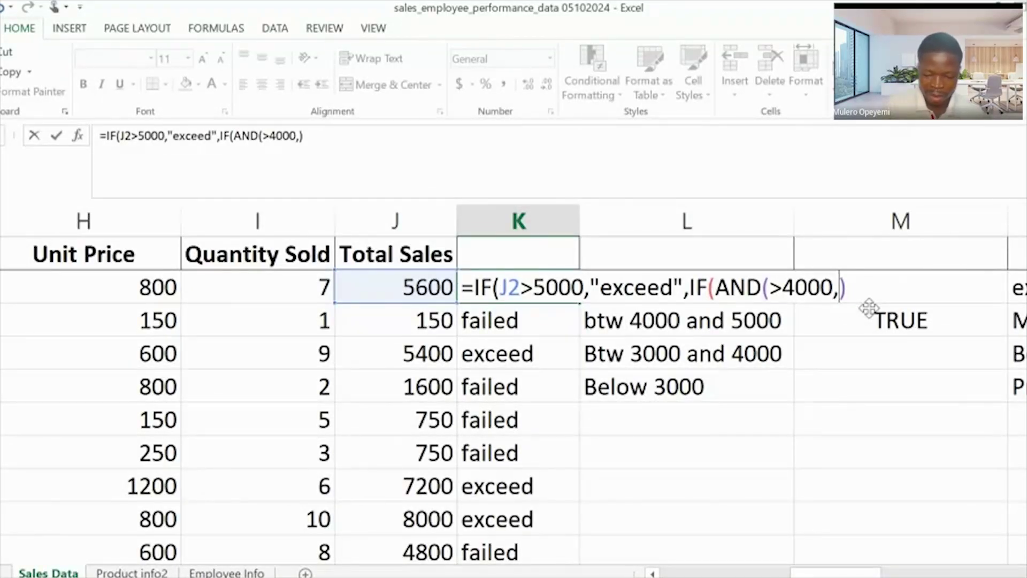
{"action": "type", "text": "<"}
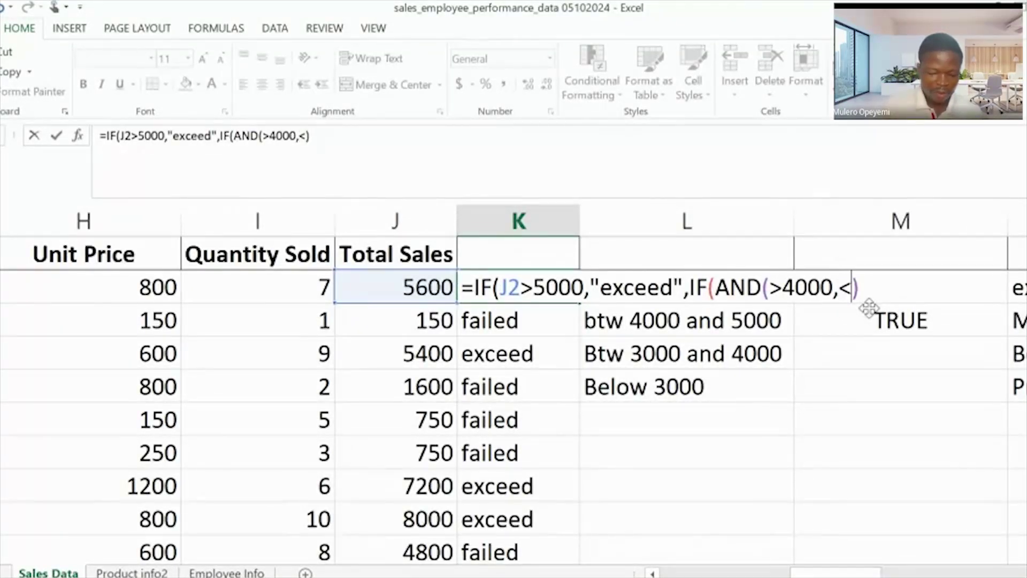
{"action": "type", "text": "5000"}
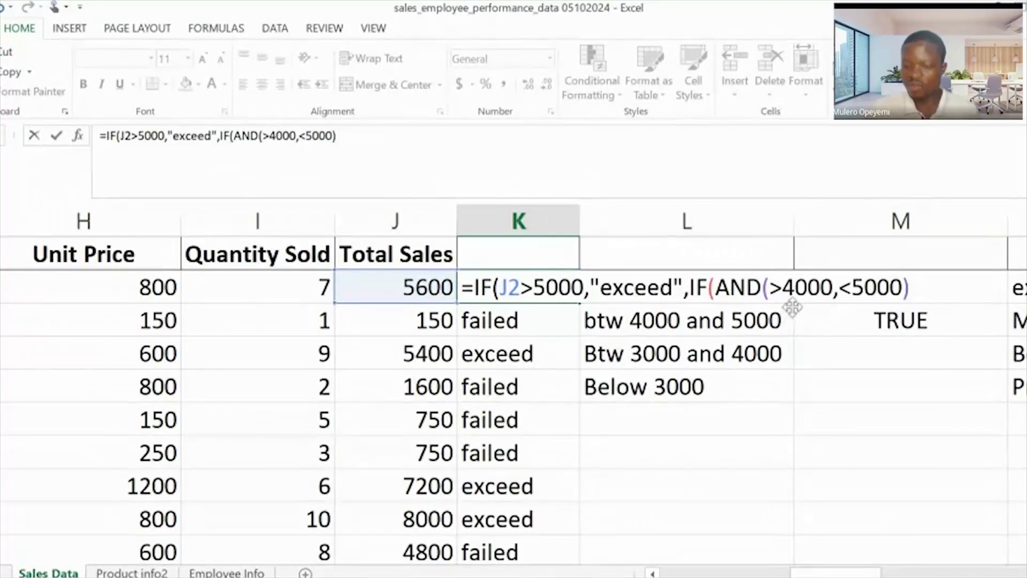
{"action": "type", "text": ",MET"}
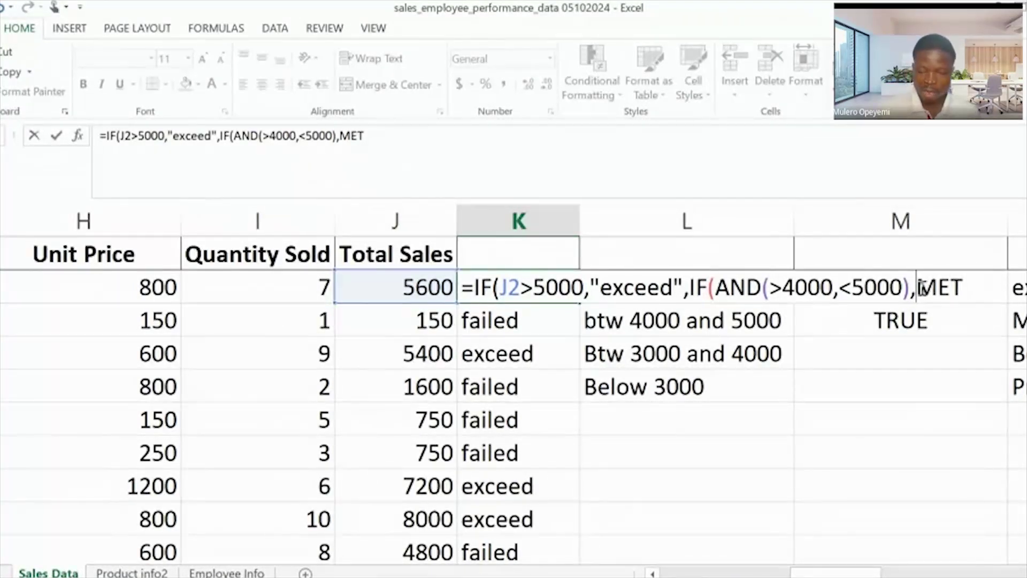
Step: Complete K2's formula with "MET","NOTMET")) and check the J2 references inside AND
{"action": "type", "text": "\""}
{"action": "key", "text": "Right"}
{"action": "key", "text": "Right"}
{"action": "key", "text": "Right"}
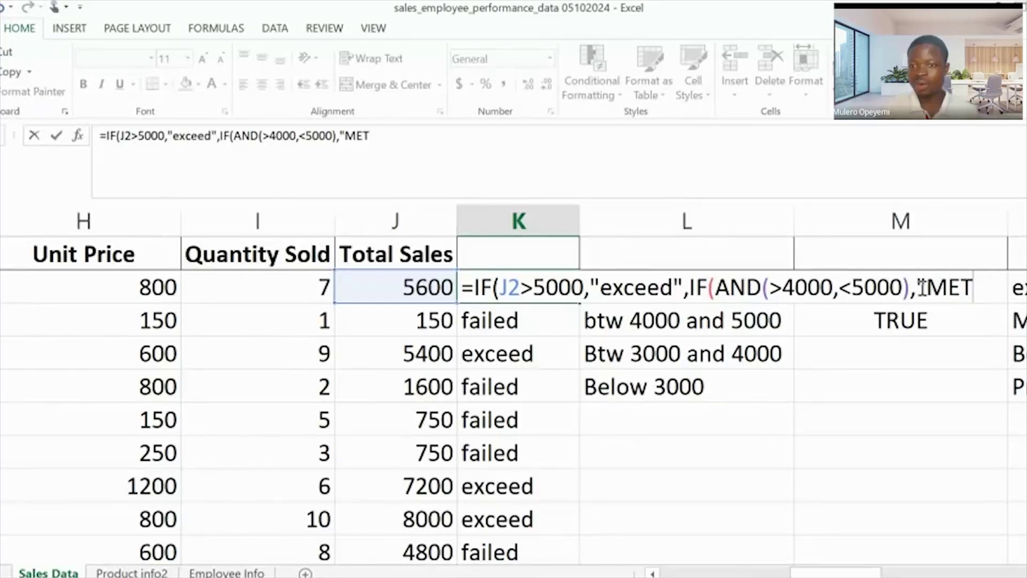
{"action": "type", "text": "\","}
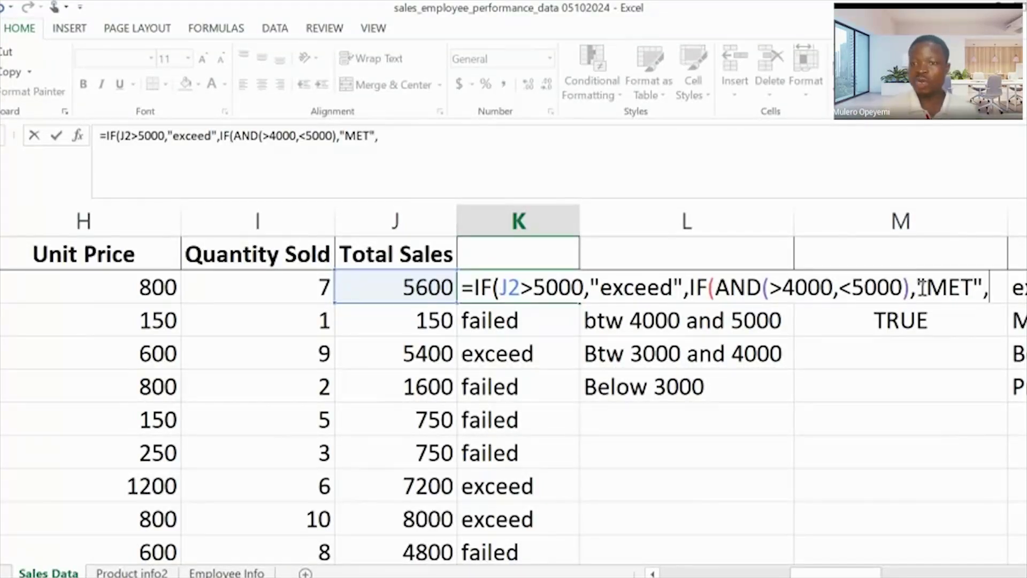
{"action": "type", "text": "NO"}
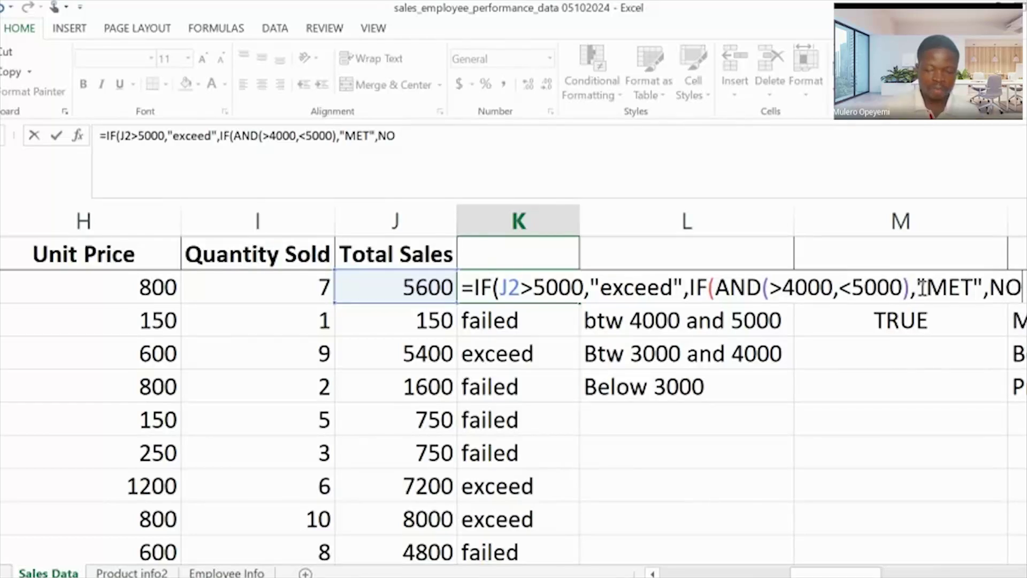
{"action": "type", "text": "TME"}
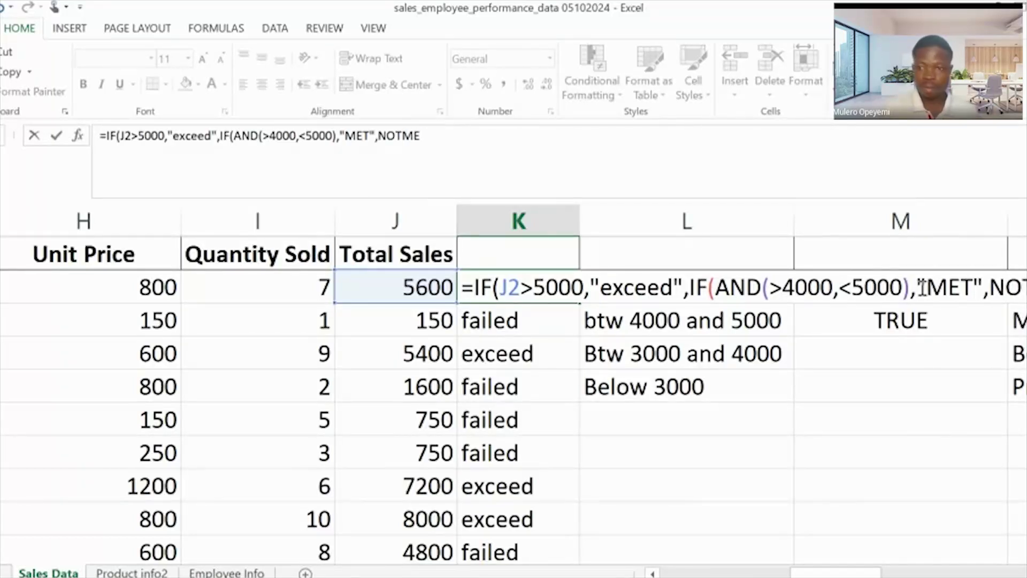
{"action": "type", "text": "T)"}
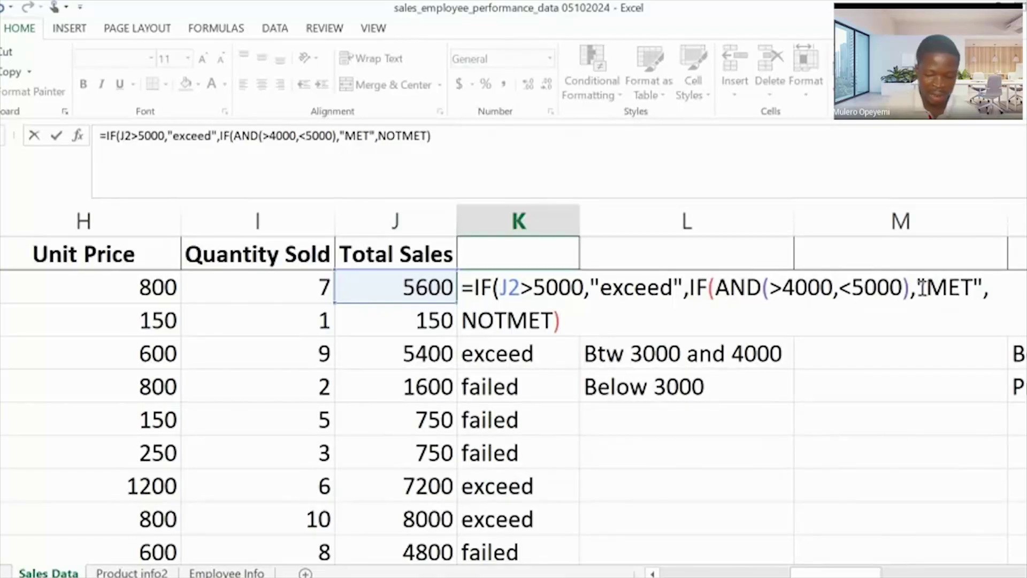
{"action": "type", "text": ")"}
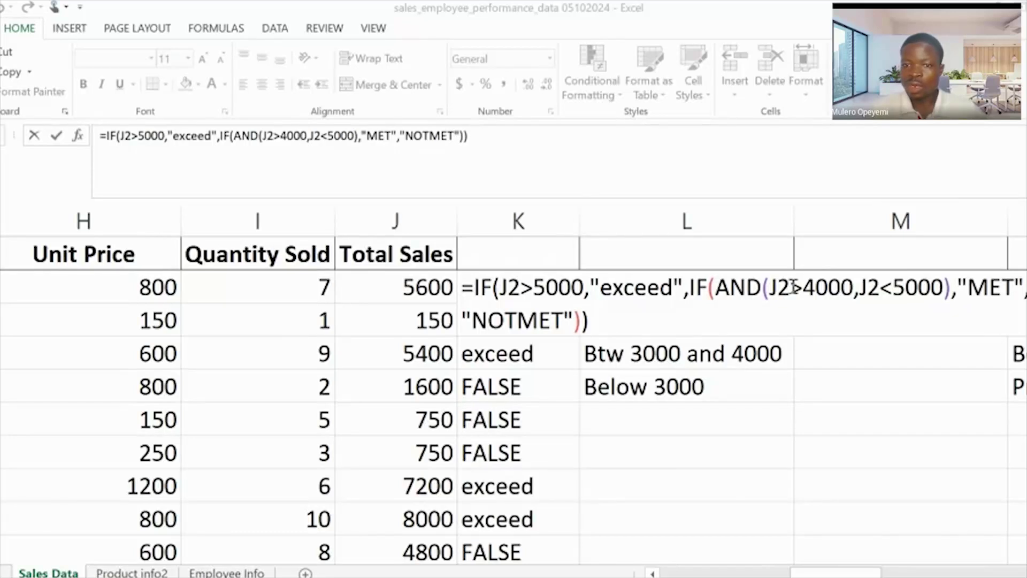
{"action": "left_click", "coordinate": [717, 287]}
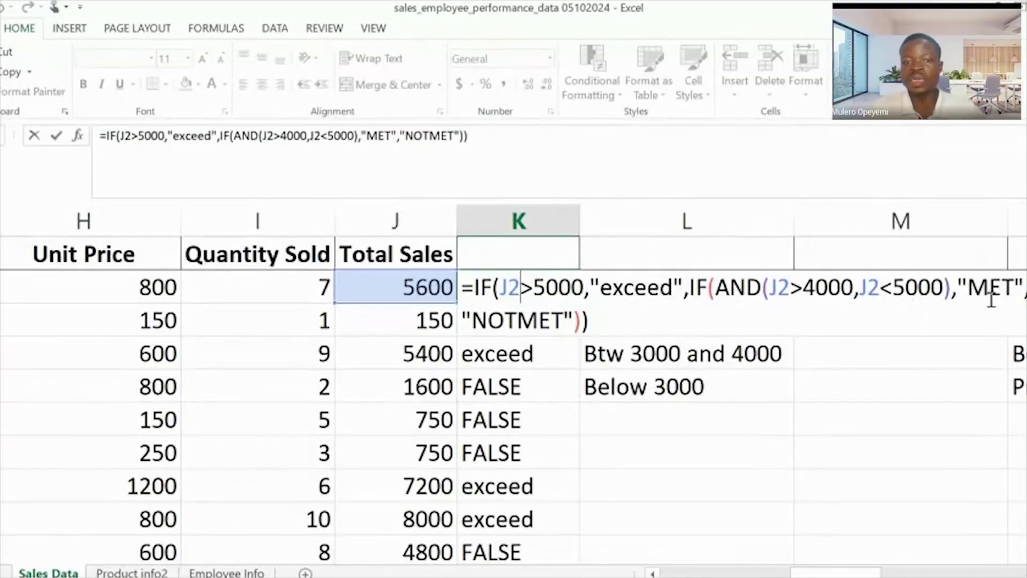
Step: Commit the K2 status formula and double-click its fill handle to copy it down column K
{"action": "key", "text": "Return"}
{"action": "left_click", "coordinate": [516, 289]}
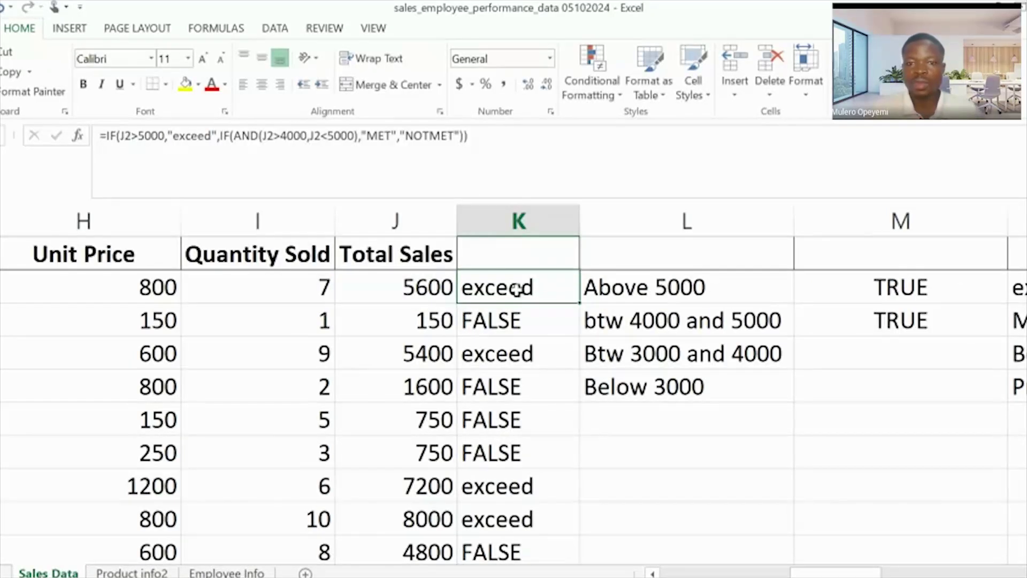
{"action": "double_click", "coordinate": [581, 304]}
{"action": "scroll", "coordinate": [544, 351], "scroll_direction": "down", "scroll_amount": 10}
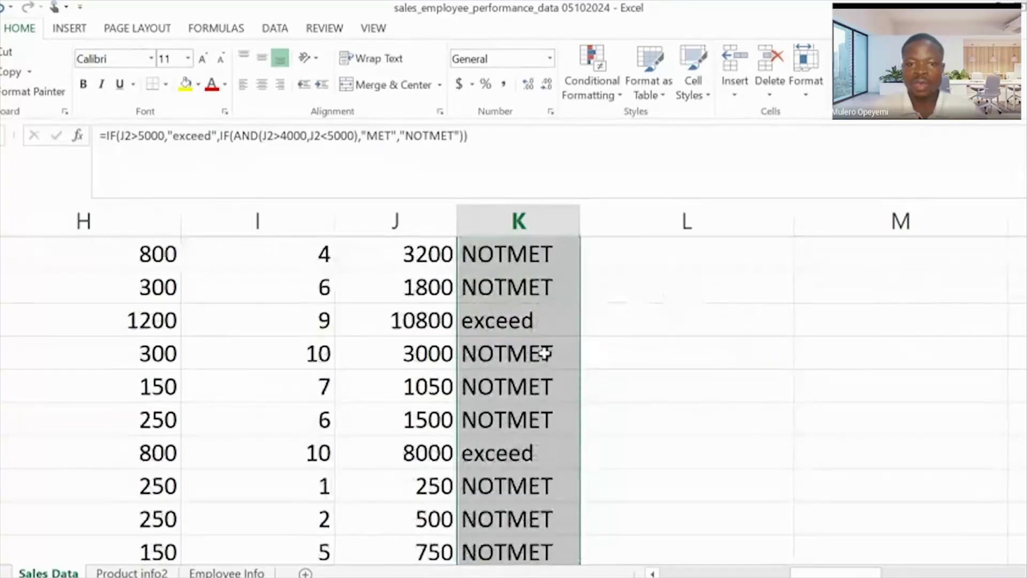
{"action": "scroll", "coordinate": [545, 351], "scroll_direction": "down", "scroll_amount": 5}
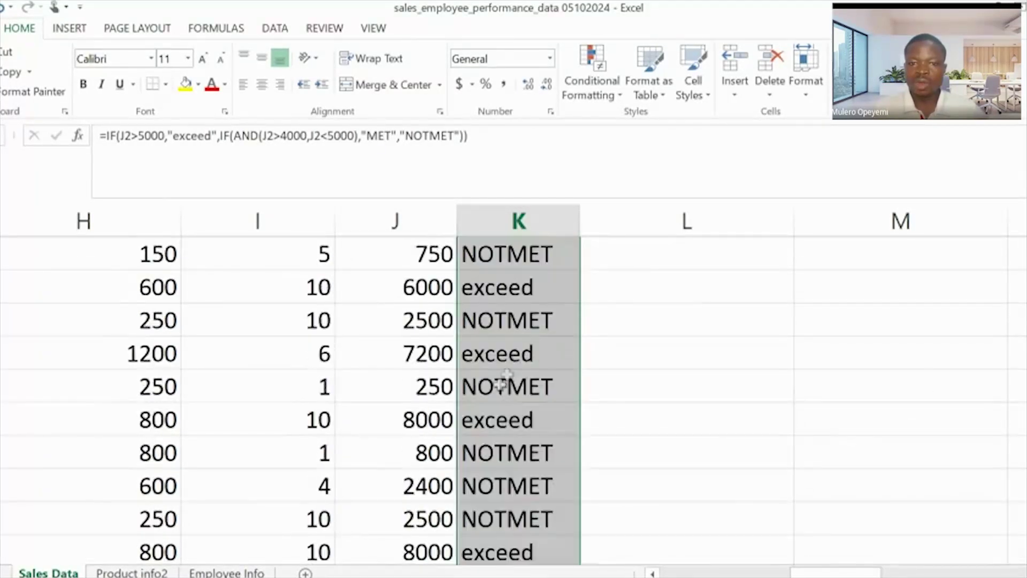
{"action": "scroll", "coordinate": [508, 369], "scroll_direction": "down", "scroll_amount": 5}
{"action": "scroll", "coordinate": [517, 347], "scroll_direction": "up", "scroll_amount": 15}
Step: Drag K2's formula down column K so every sales row gets a status label
{"action": "left_click", "coordinate": [489, 289]}
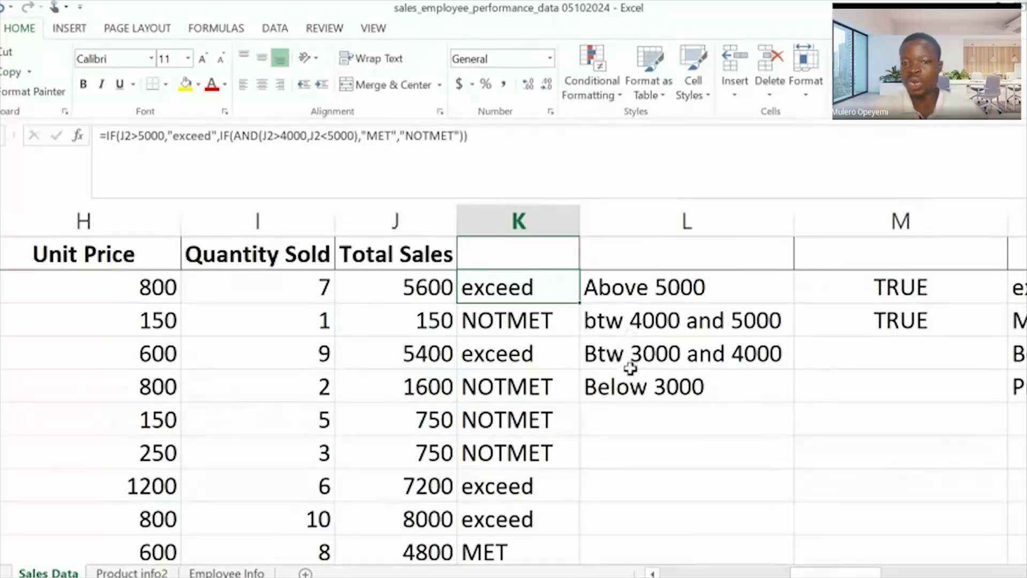
{"action": "left_click_drag", "start_coordinate": [578, 306], "coordinate": [588, 529]}
{"action": "scroll", "coordinate": [531, 458], "scroll_direction": "up", "scroll_amount": 10}
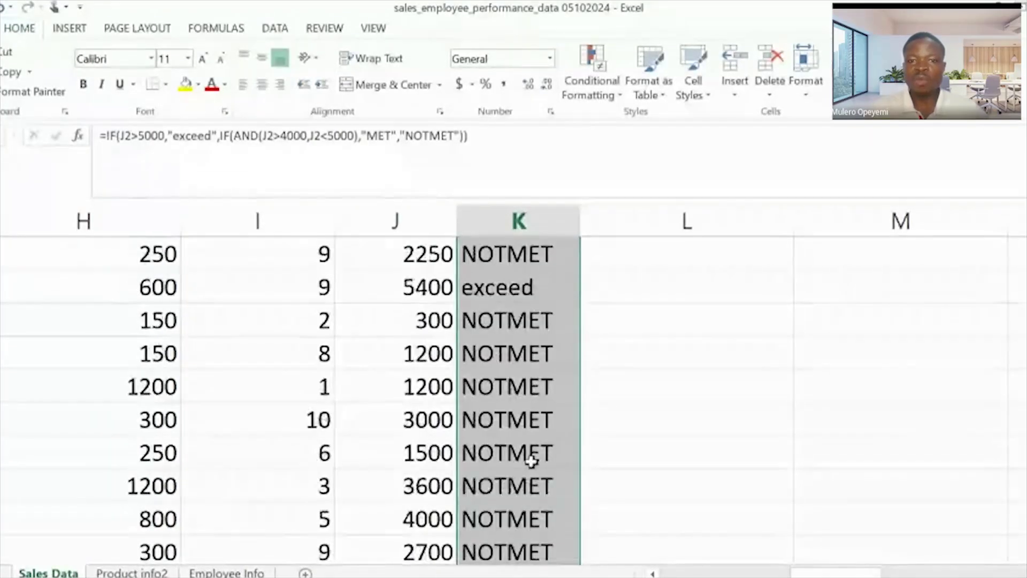
{"action": "scroll", "coordinate": [531, 460], "scroll_direction": "up", "scroll_amount": 12}
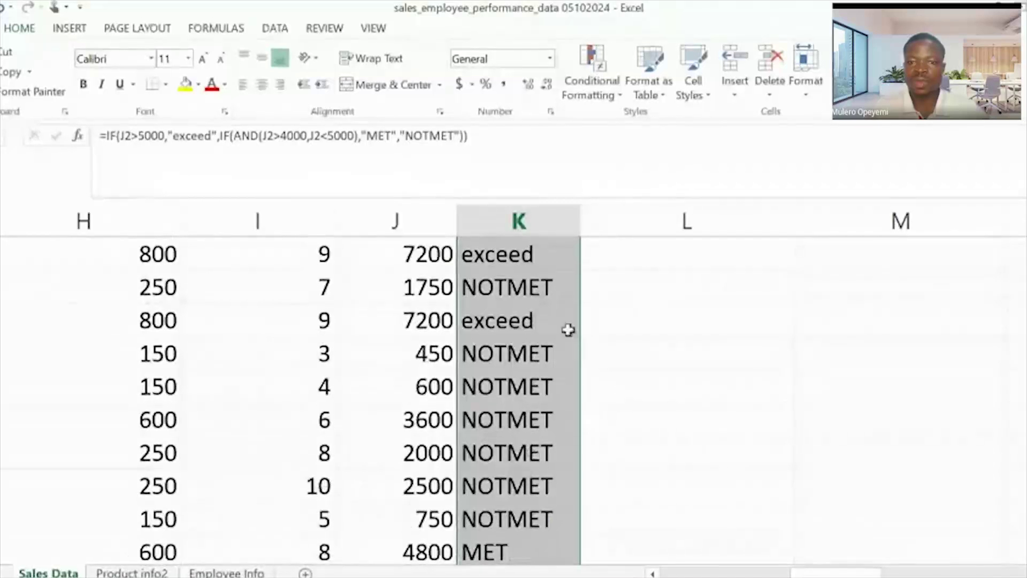
{"action": "scroll", "coordinate": [567, 329], "scroll_direction": "up", "scroll_amount": 12}
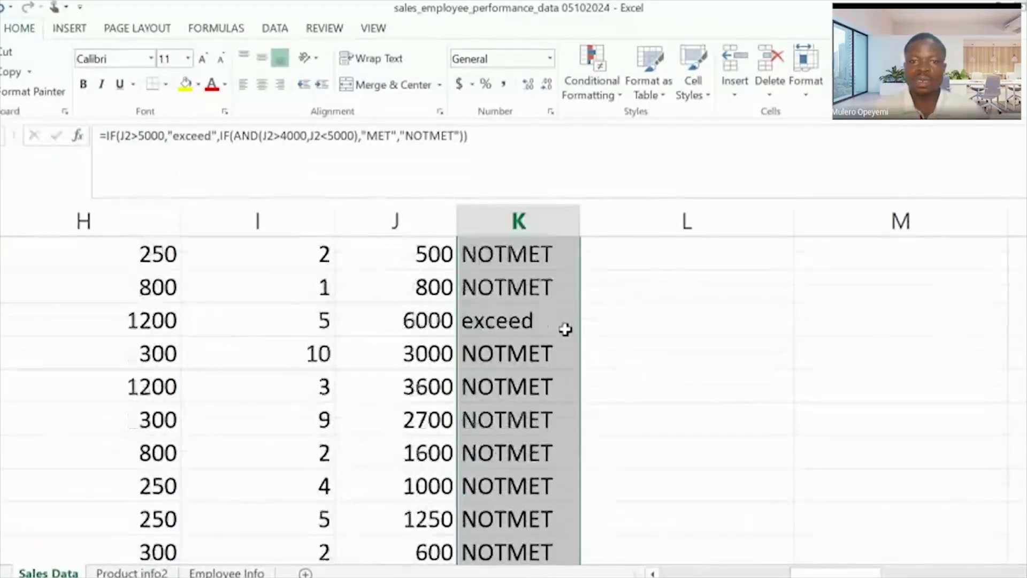
{"action": "scroll", "coordinate": [513, 375], "scroll_direction": "up", "scroll_amount": 5}
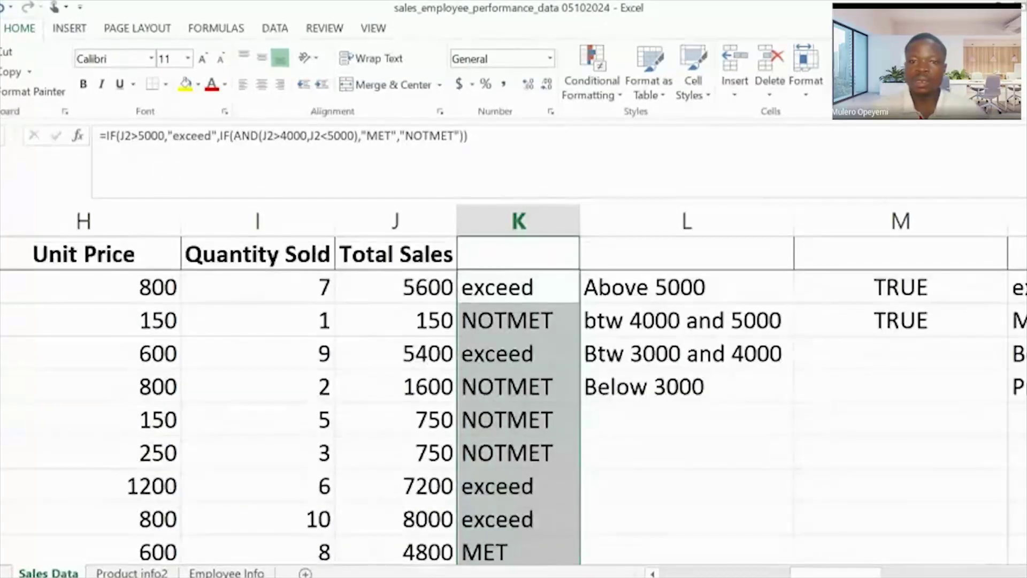
Step: Edit K2's formula to change the labels to lowercase "met" and "notmet"
{"action": "double_click", "coordinate": [480, 287]}
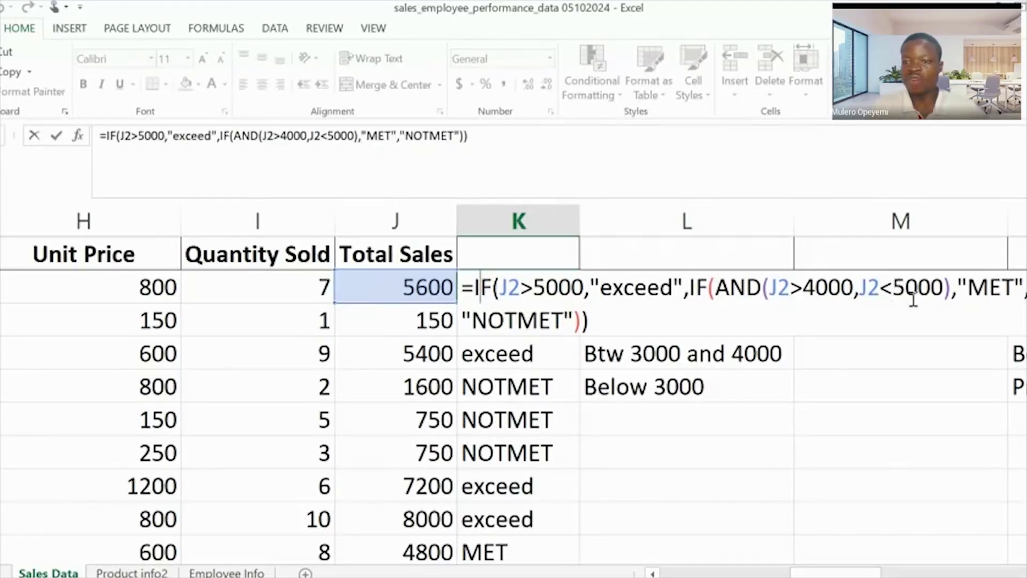
{"action": "left_click", "coordinate": [1013, 287]}
{"action": "key", "text": "BackSpace"}
{"action": "key", "text": "BackSpace"}
{"action": "key", "text": "BackSpace"}
{"action": "type", "text": "MET"}
{"action": "key", "text": "BackSpace"}
{"action": "key", "text": "BackSpace"}
{"action": "key", "text": "BackSpace"}
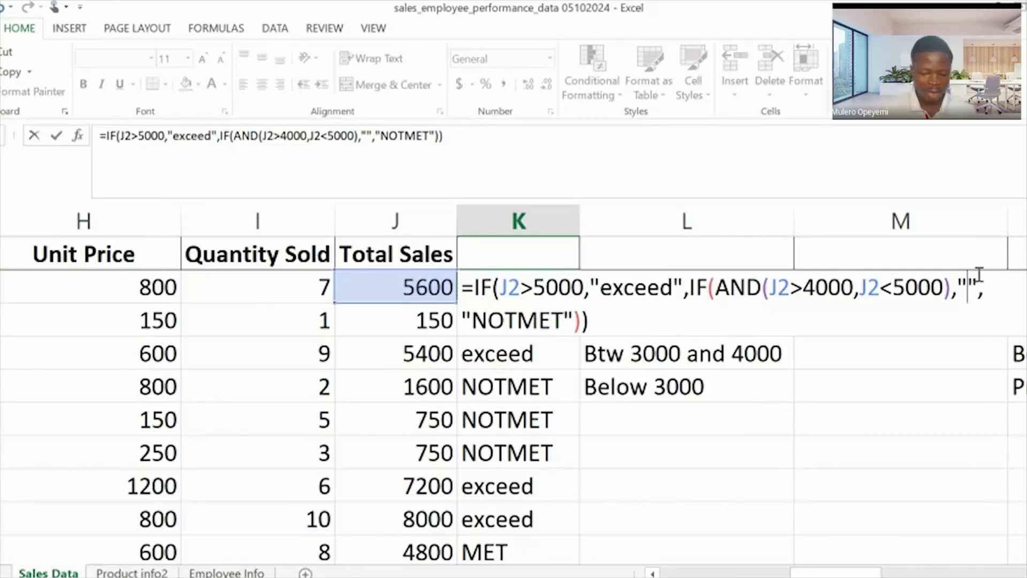
{"action": "type", "text": "met"}
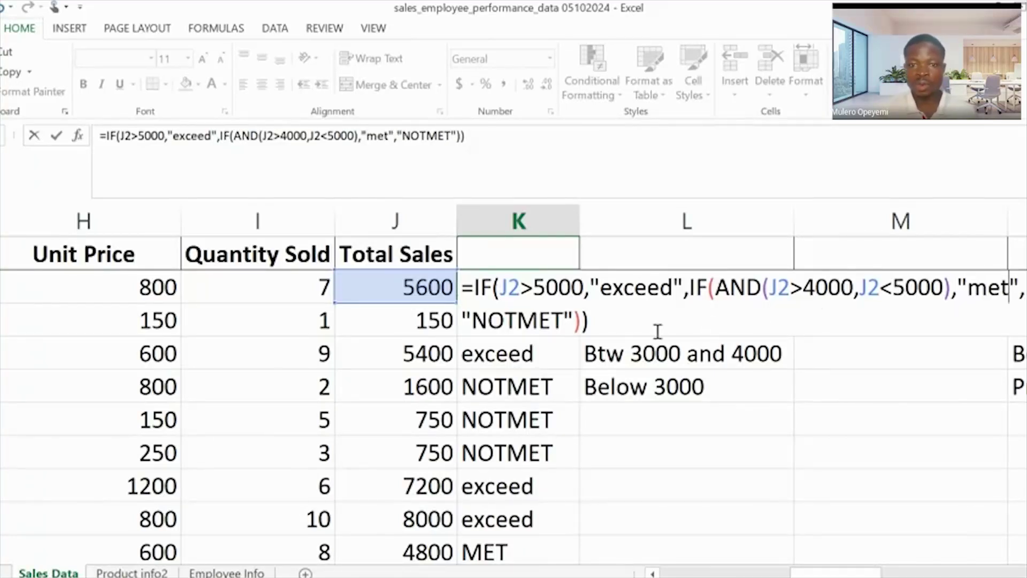
{"action": "left_click", "coordinate": [563, 321]}
{"action": "key", "text": "BackSpace"}
{"action": "key", "text": "BackSpace"}
{"action": "key", "text": "BackSpace"}
{"action": "key", "text": "BackSpace"}
{"action": "key", "text": "BackSpace"}
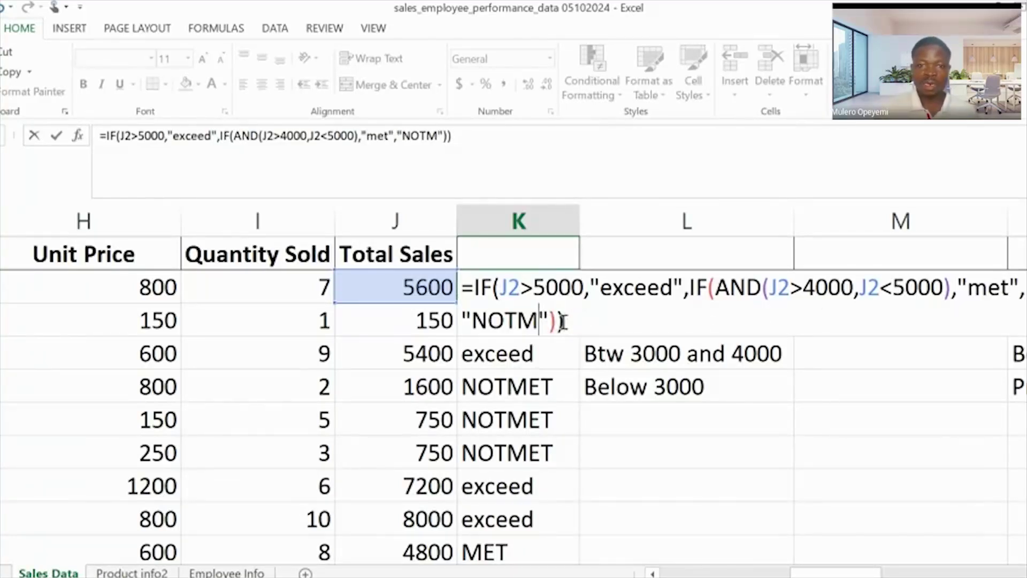
{"action": "key", "text": "BackSpace"}
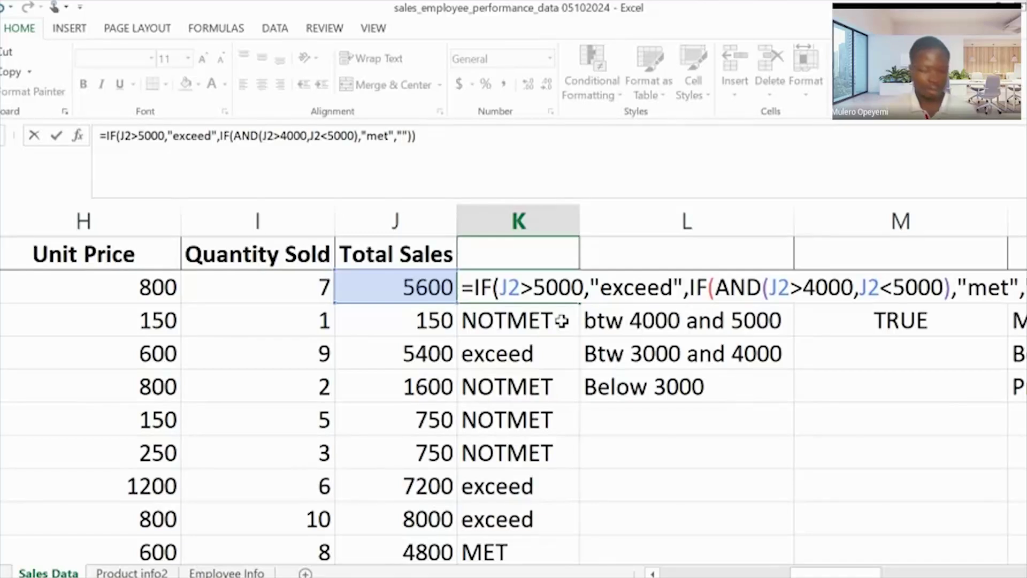
{"action": "type", "text": "not"}
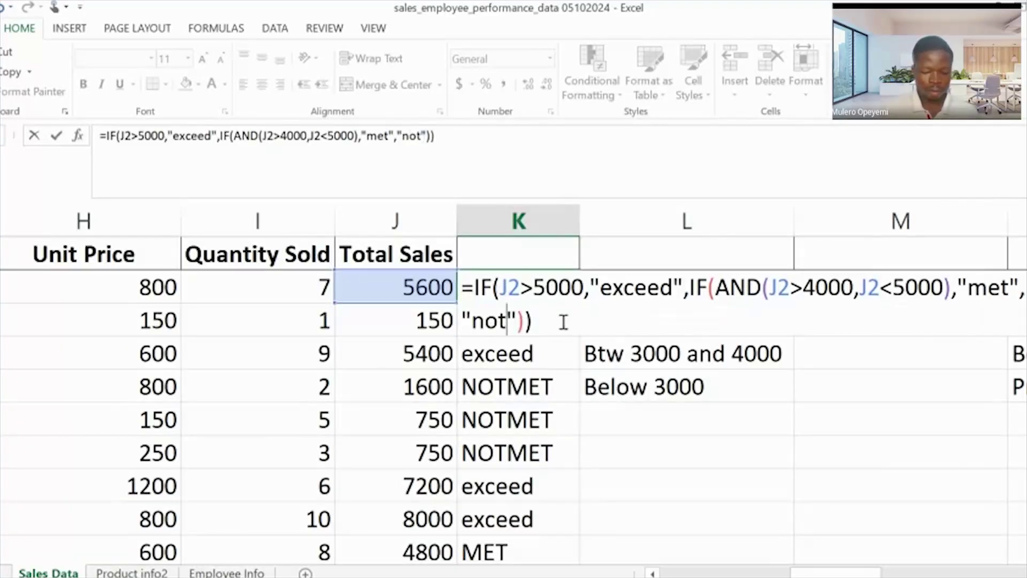
{"action": "type", "text": "met"}
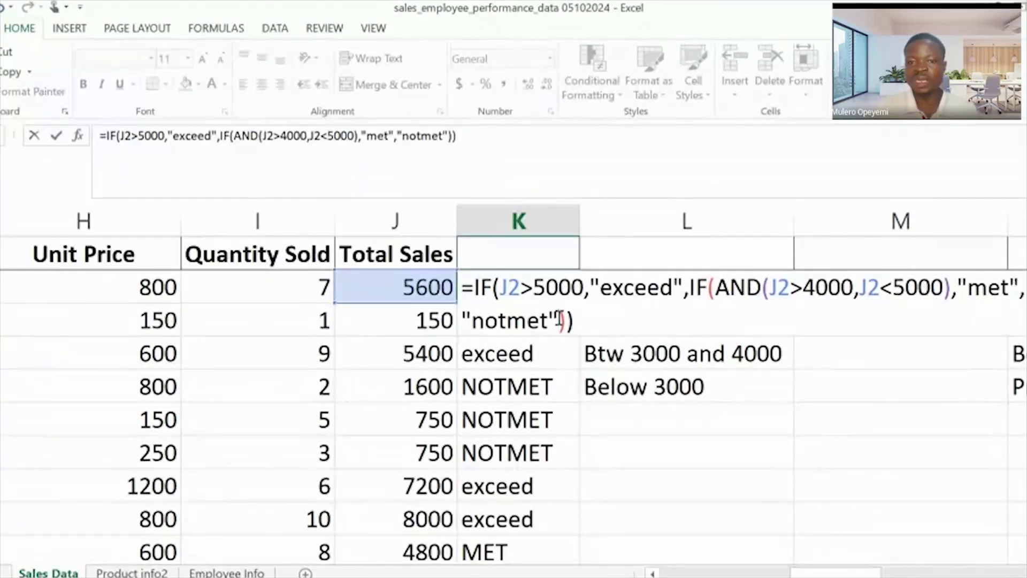
Step: Replace the final label with a nested IF(AND( call
{"action": "key", "text": "BackSpace"}
{"action": "key", "text": "BackSpace"}
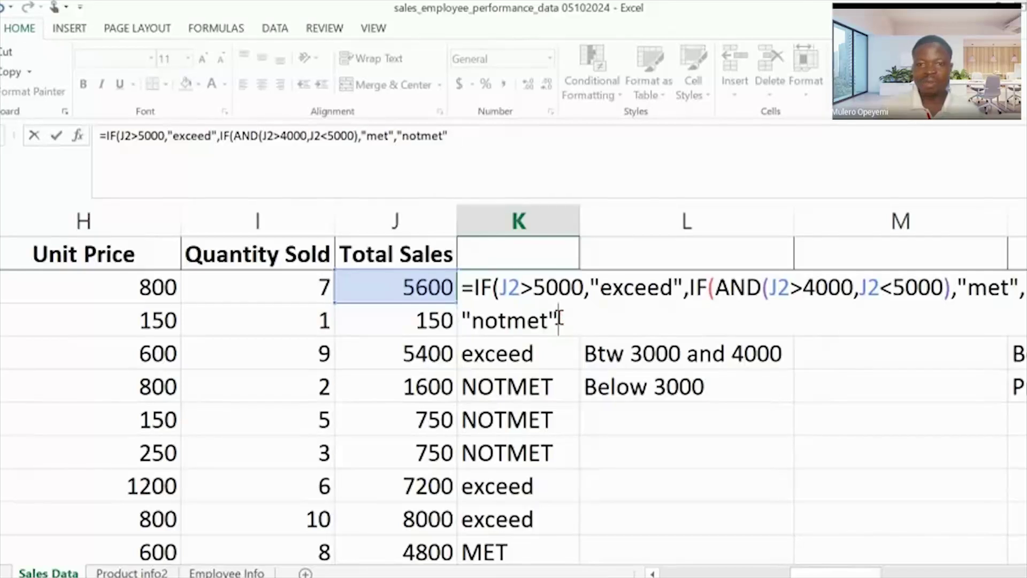
{"action": "key", "text": "BackSpace"}
{"action": "key", "text": "BackSpace"}
{"action": "key", "text": "BackSpace"}
{"action": "key", "text": "BackSpace"}
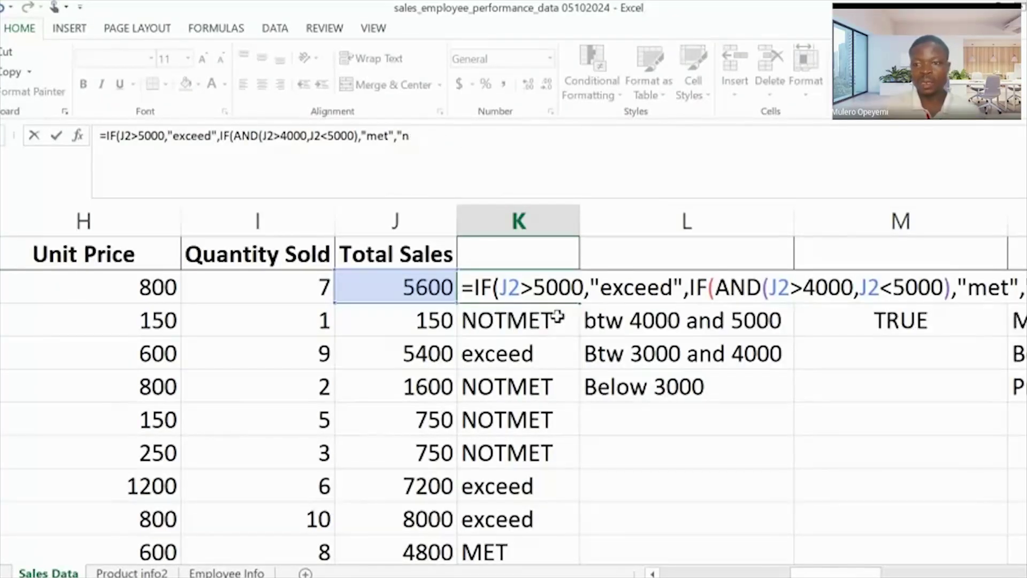
{"action": "key", "text": "BackSpace"}
{"action": "key", "text": "BackSpace"}
{"action": "type", "text": ","}
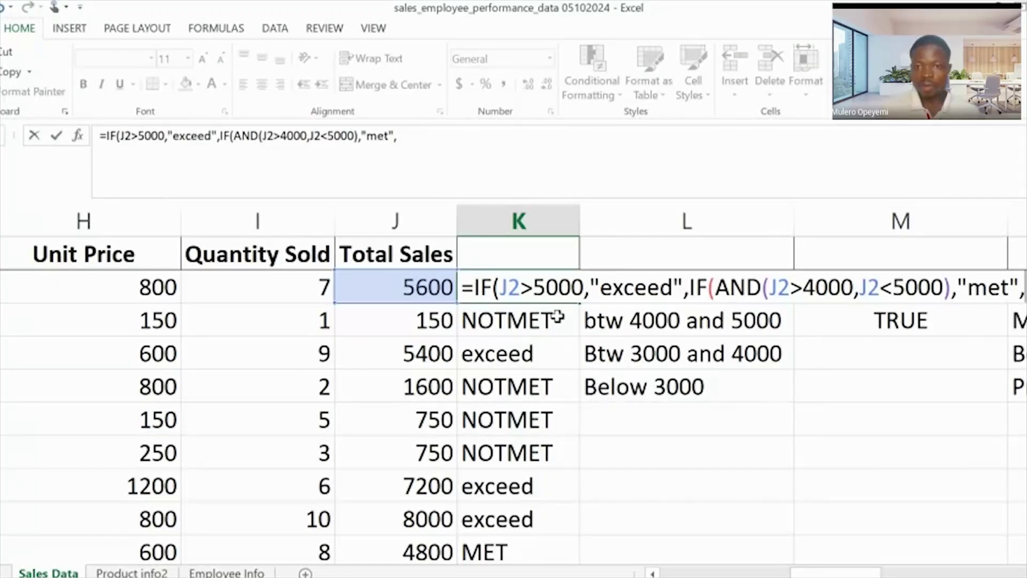
{"action": "type", "text": "if"}
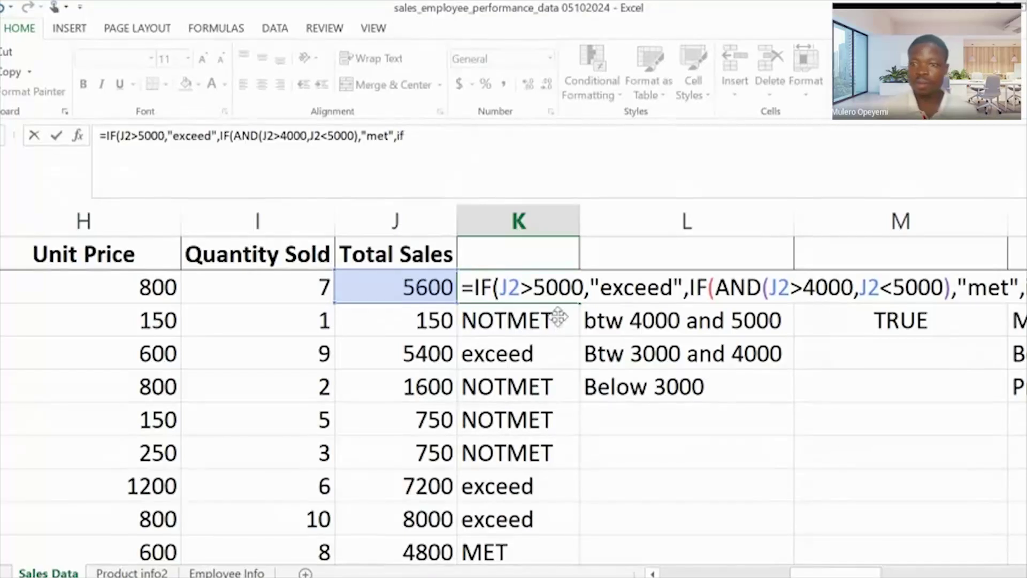
{"action": "key", "text": "Tab"}
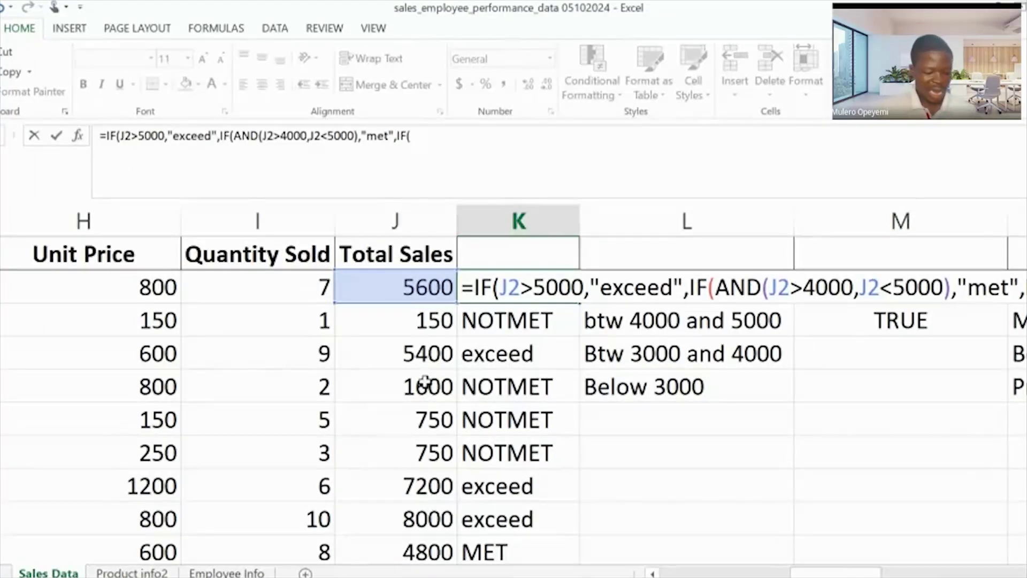
{"action": "type", "text": "And"}
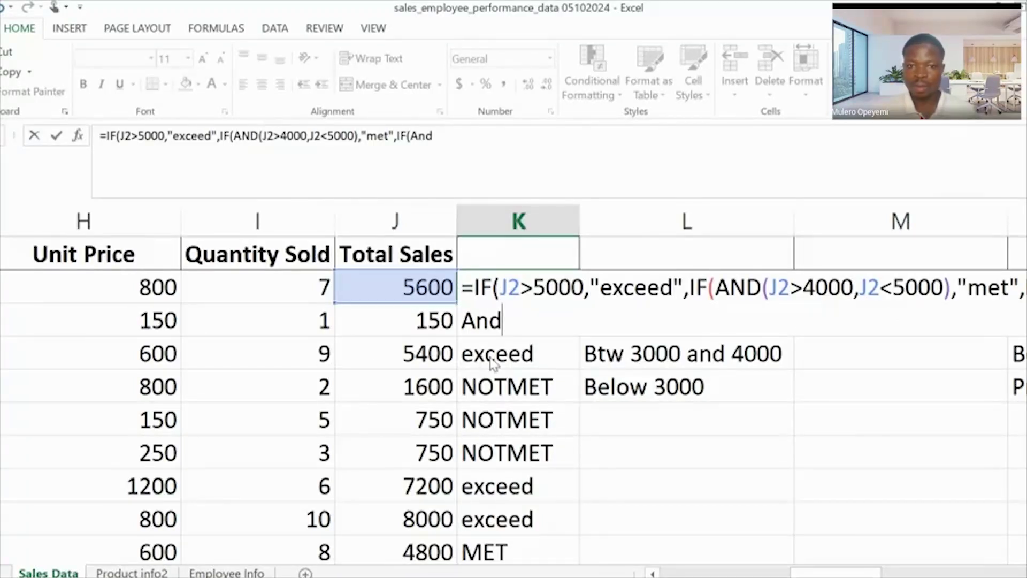
{"action": "key", "text": "Tab"}
Step: Add the conditions J2>3000 and J2<=4000 inside the nested AND
{"action": "left_click", "coordinate": [372, 287]}
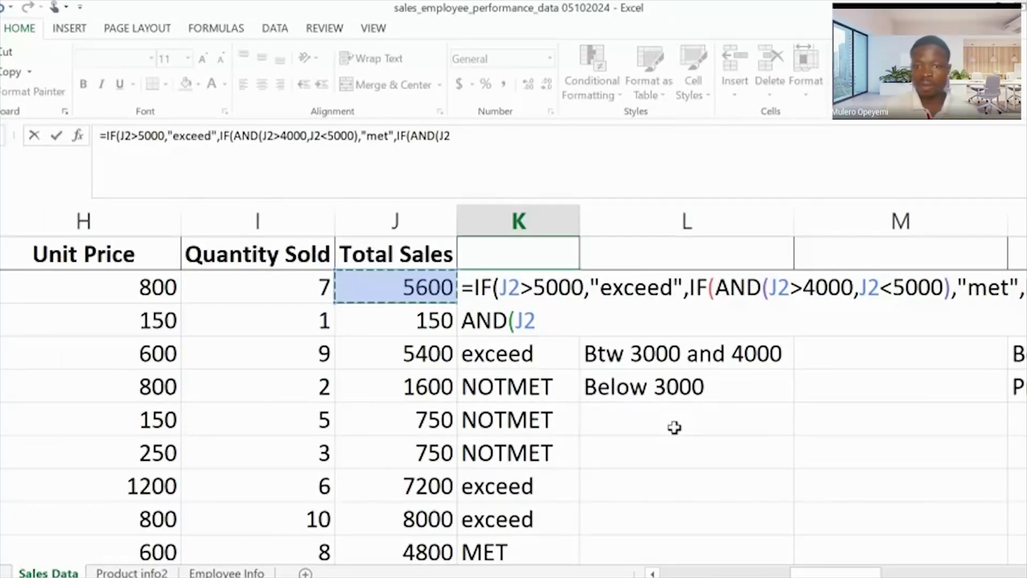
{"action": "type", "text": ">3000"}
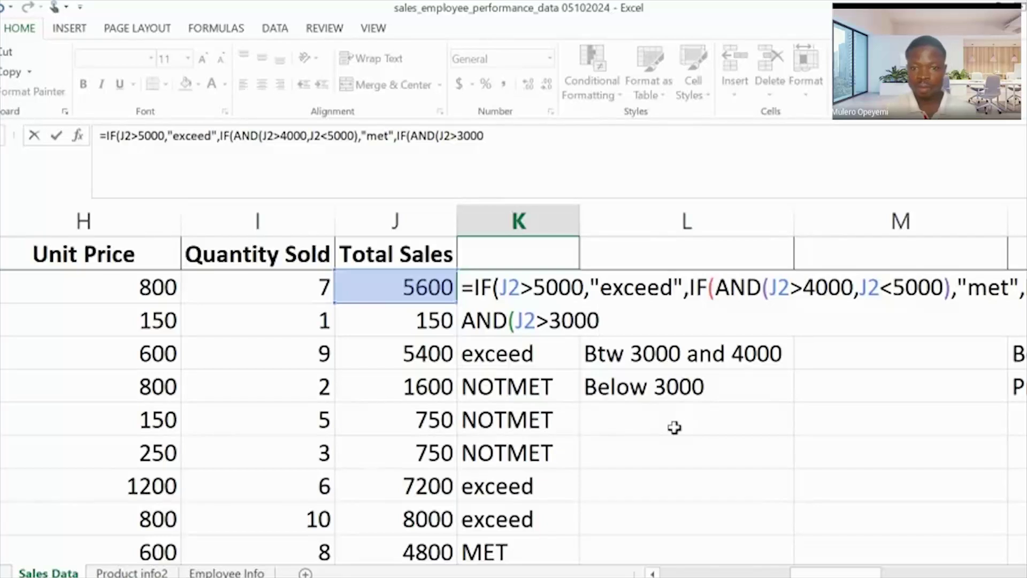
{"action": "type", "text": ","}
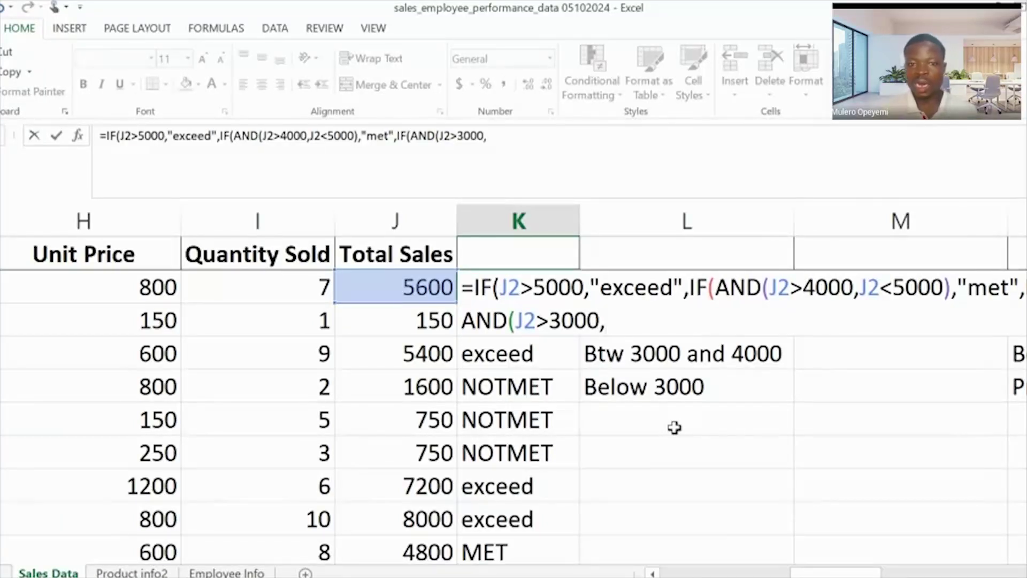
{"action": "left_click", "coordinate": [425, 291]}
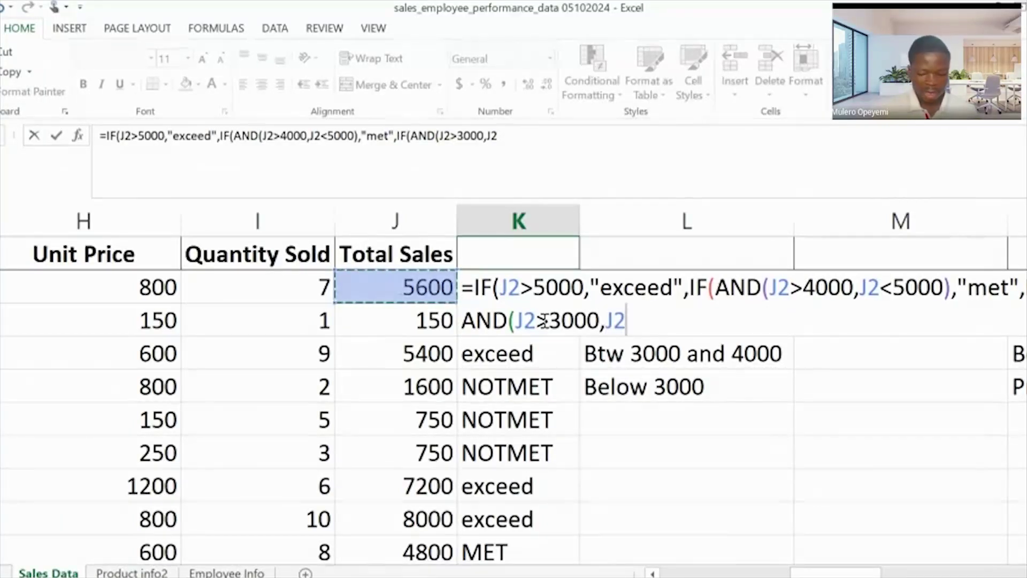
{"action": "type", "text": "<"}
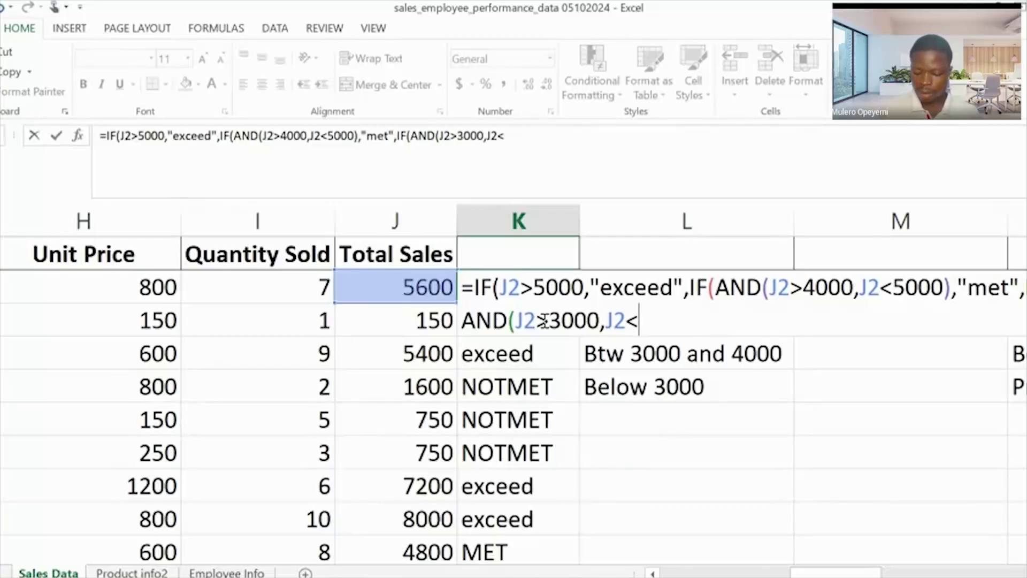
{"action": "key", "text": "BackSpace"}
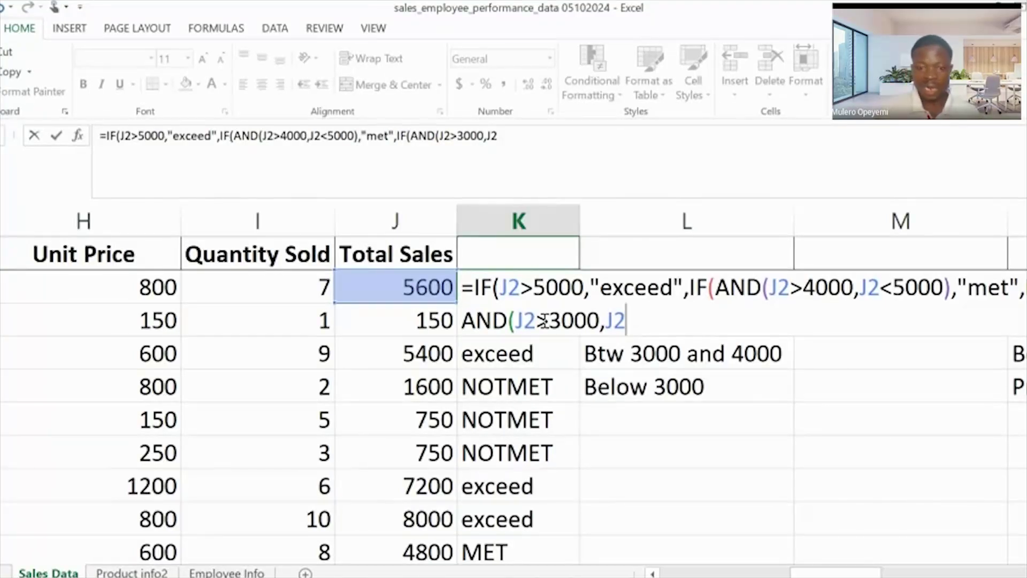
{"action": "type", "text": "="}
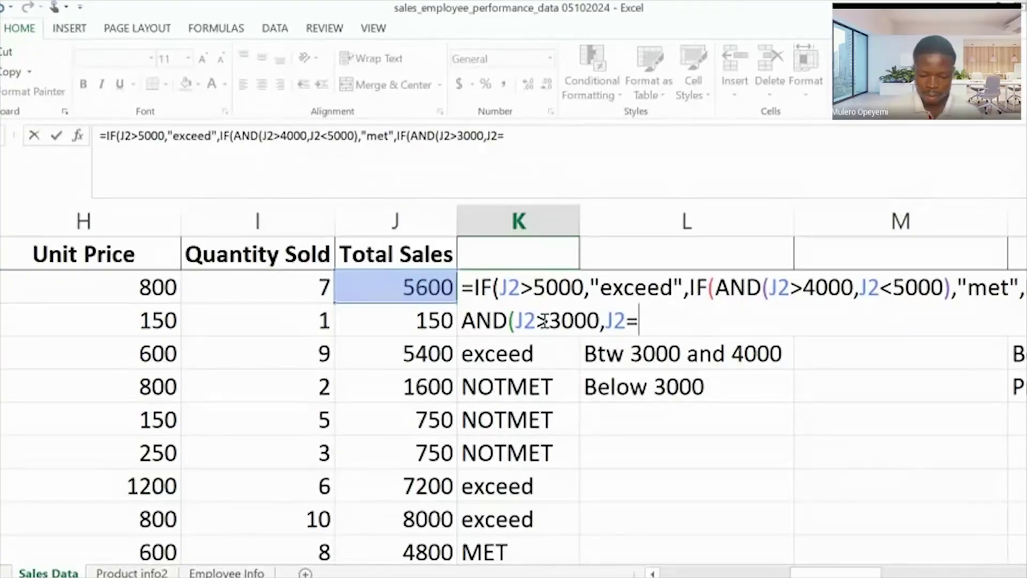
{"action": "type", "text": "<"}
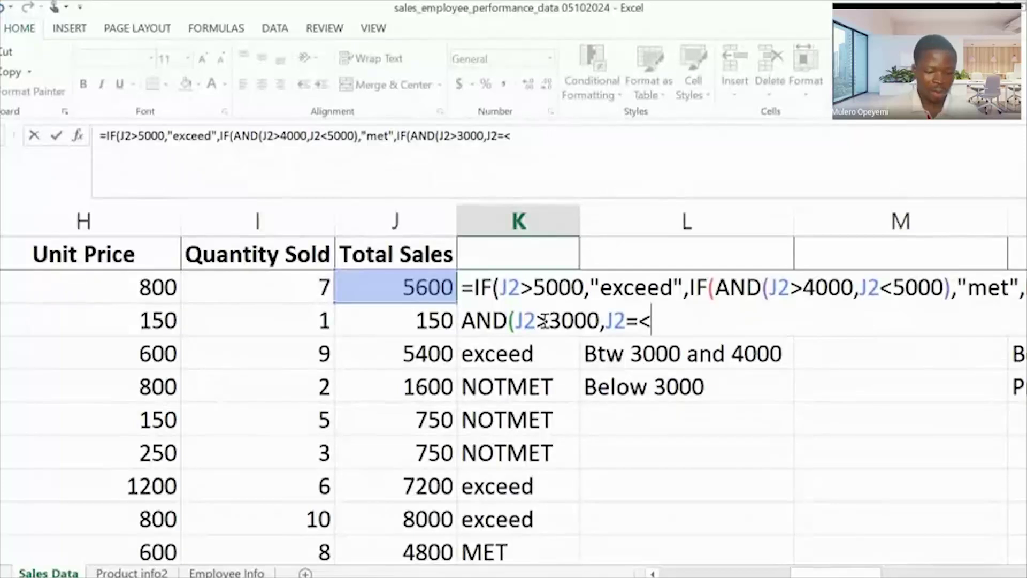
{"action": "type", "text": "4000"}
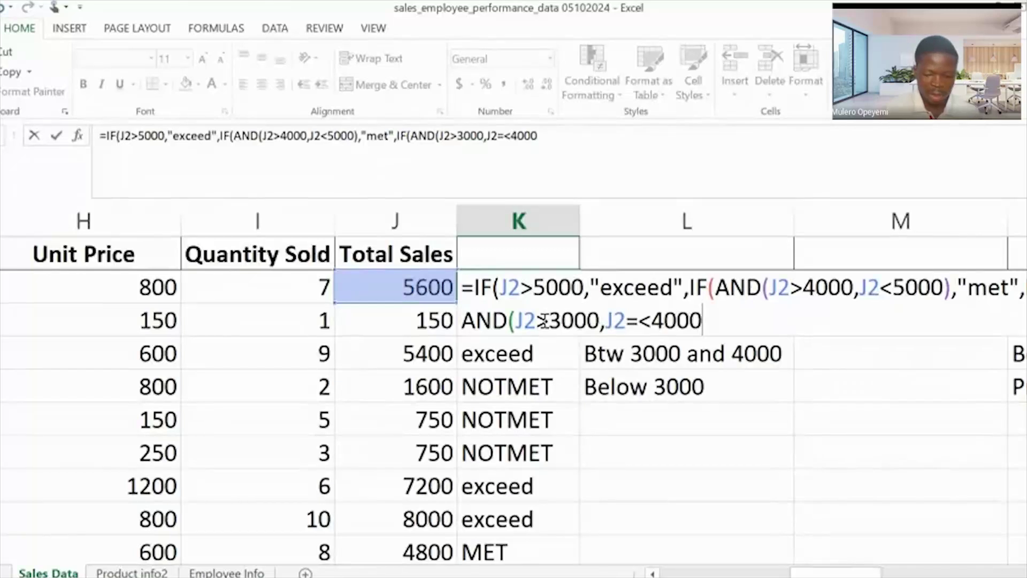
Step: Finish with the "below" and "prob" labels, close all brackets, and commit K2's formula
{"action": "type", "text": "),"}
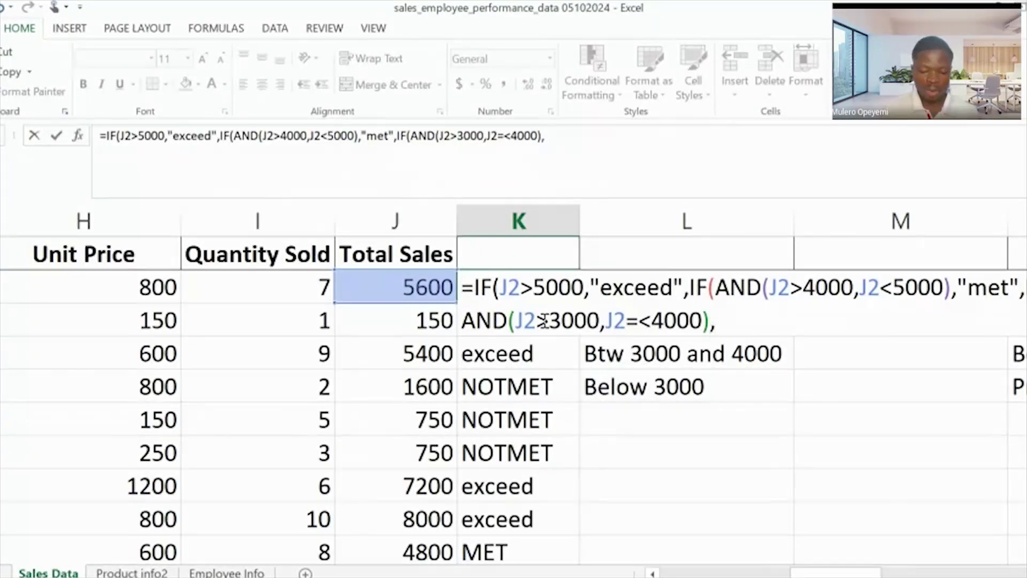
{"action": "type", "text": "("}
{"action": "key", "text": "BackSpace"}
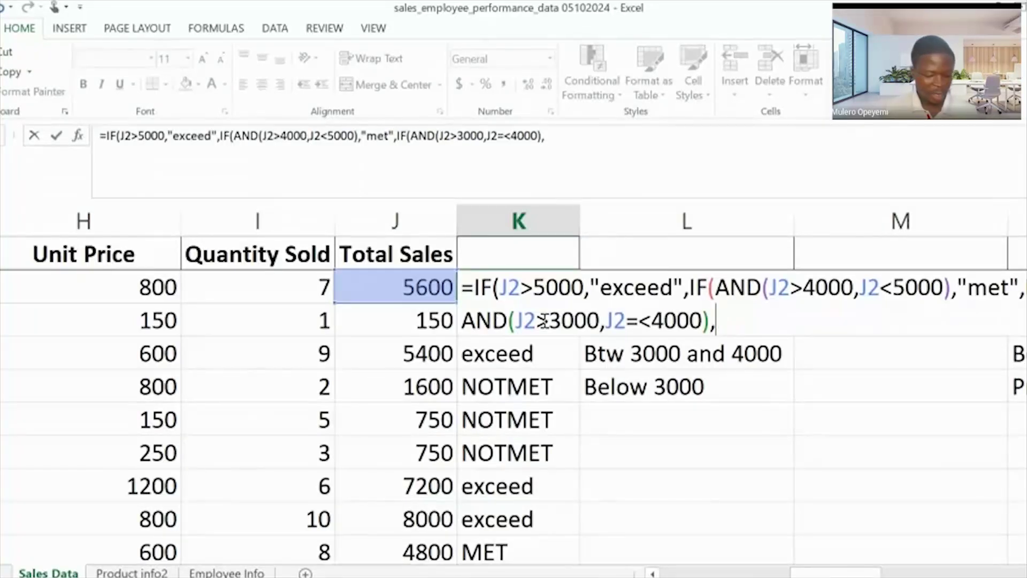
{"action": "type", "text": "\"\""}
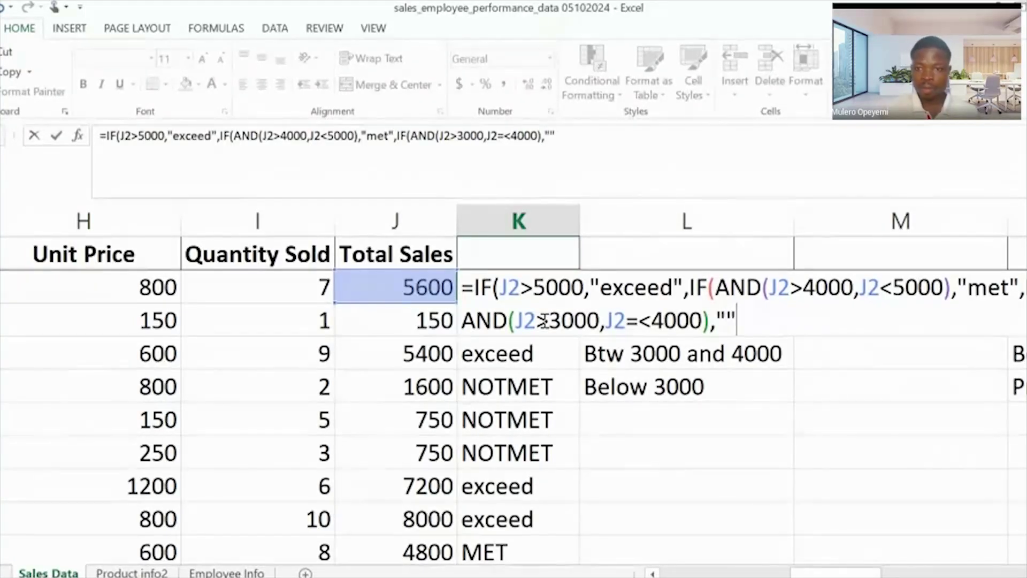
{"action": "left_click", "coordinate": [728, 316]}
{"action": "type", "text": "belo"}
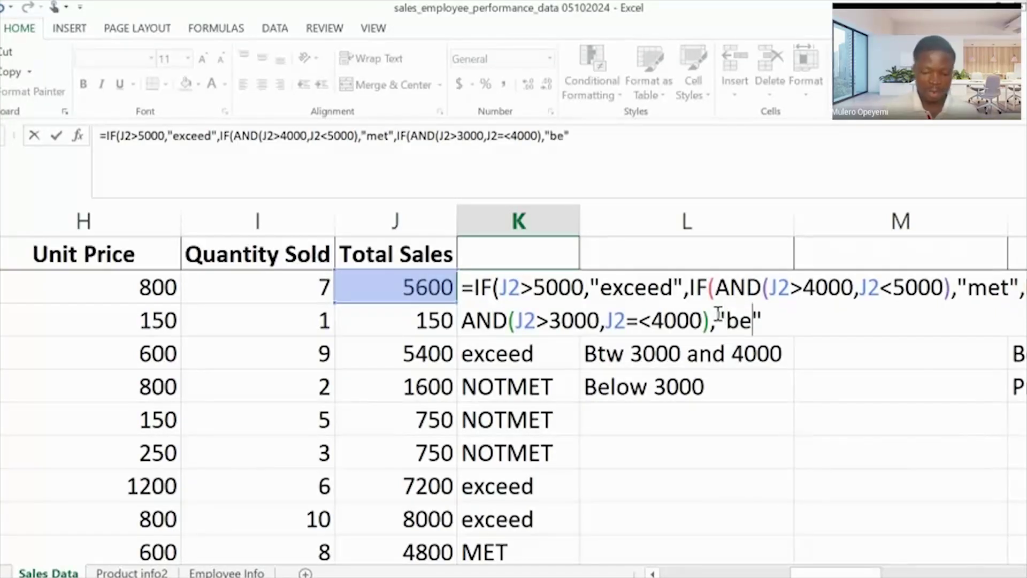
{"action": "type", "text": "w"}
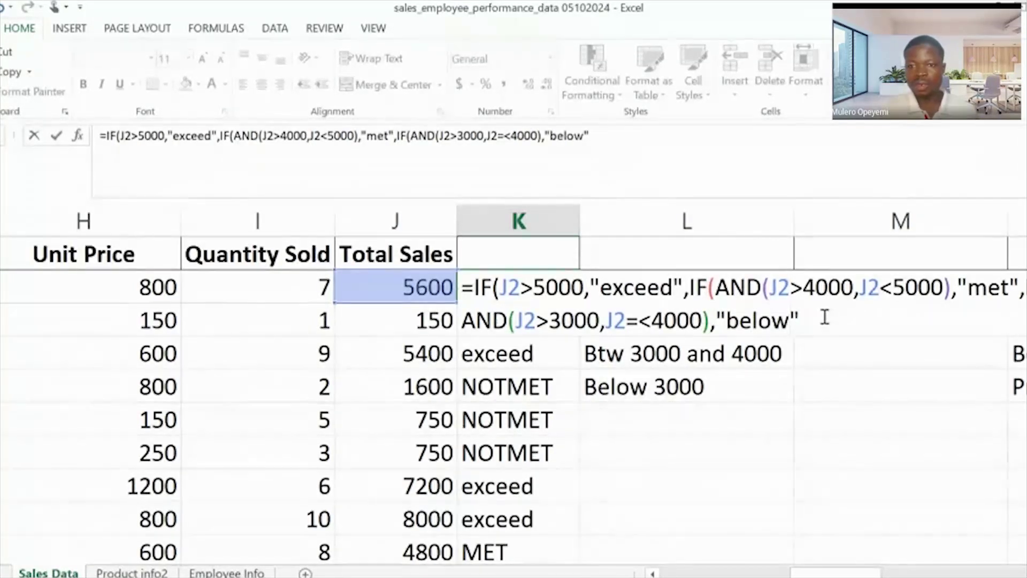
{"action": "type", "text": ","}
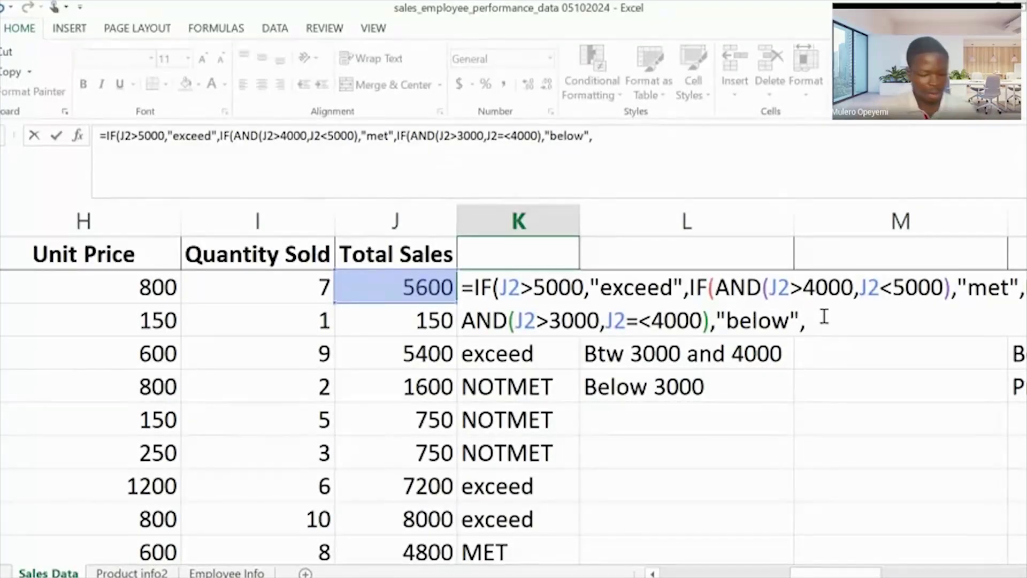
{"action": "type", "text": "\"\""}
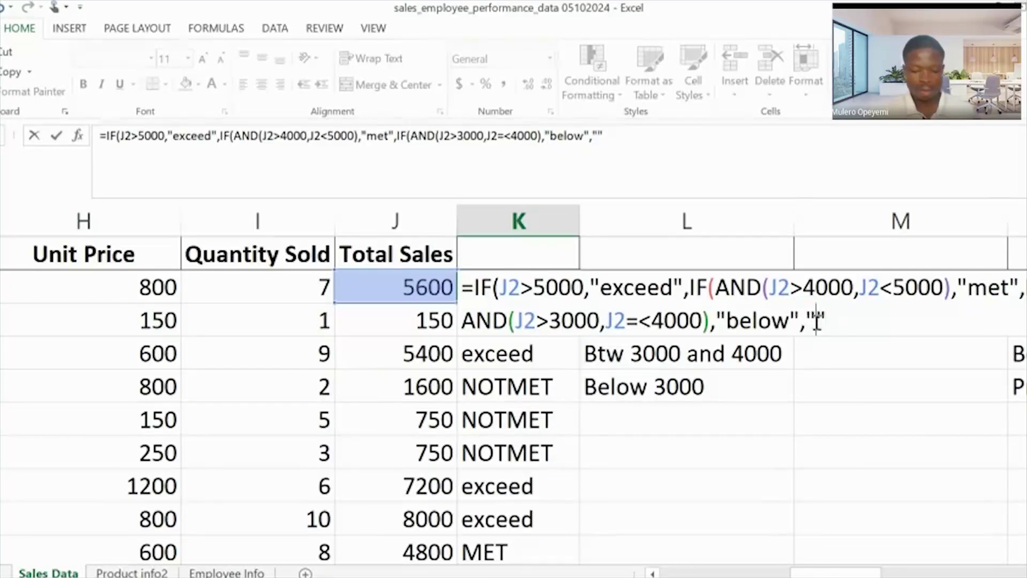
{"action": "type", "text": "prob"}
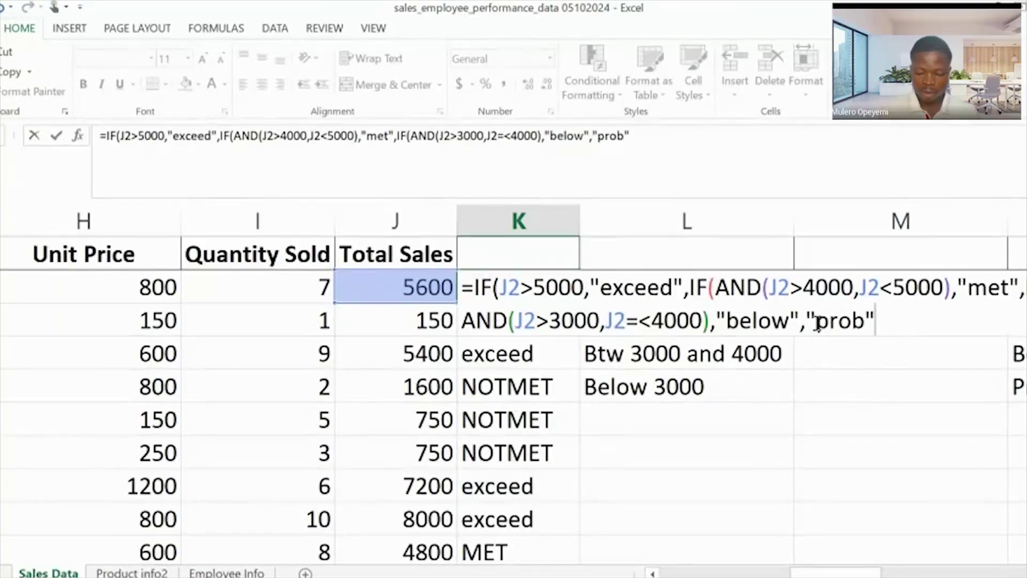
{"action": "type", "text": ")))"}
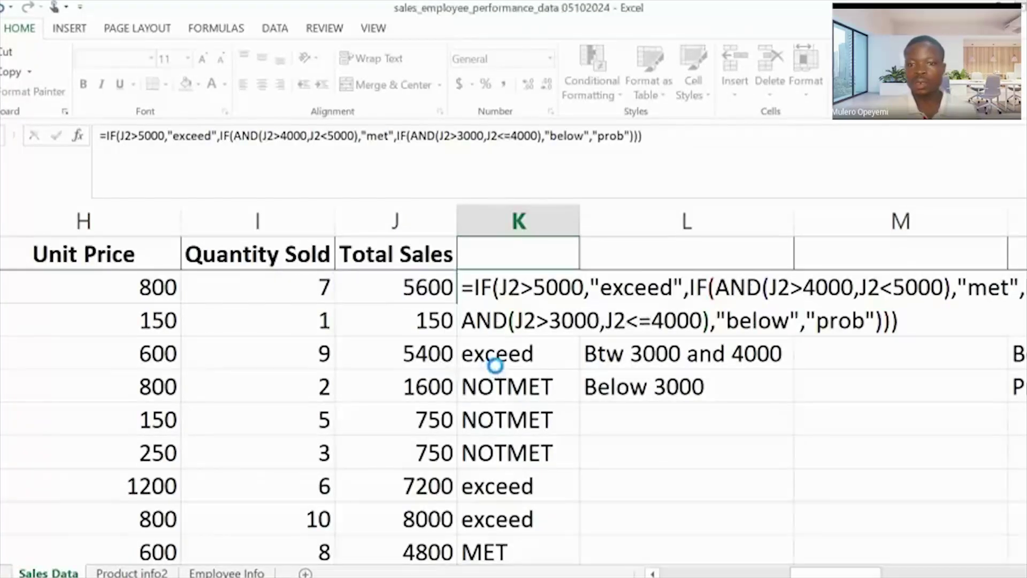
{"action": "key", "text": "Return"}
Step: Fill K2's four-way status formula down column K, check the results, and select column K
{"action": "left_click", "coordinate": [518, 287]}
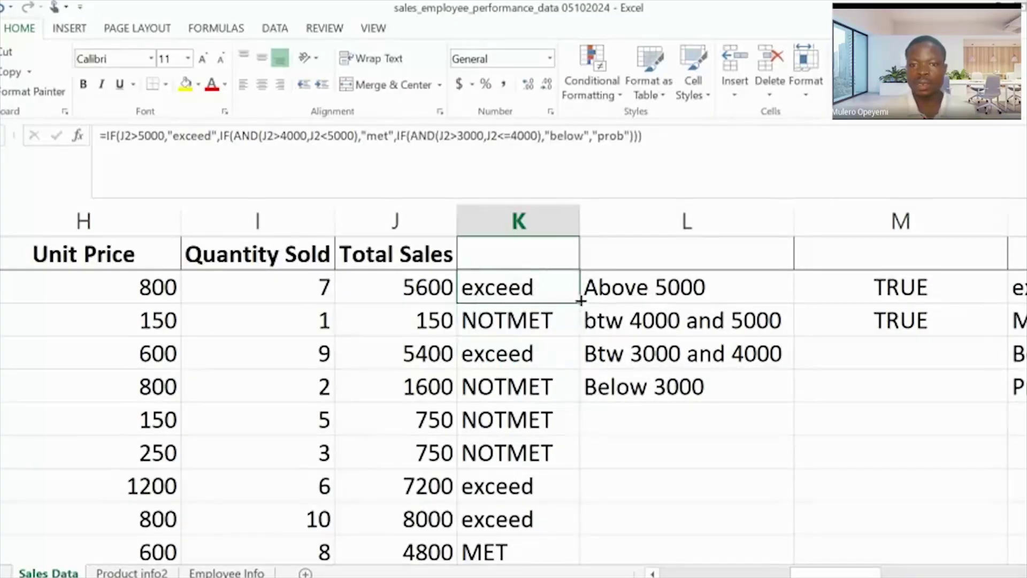
{"action": "double_click", "coordinate": [578, 301]}
{"action": "scroll", "coordinate": [539, 355], "scroll_direction": "down", "scroll_amount": 1}
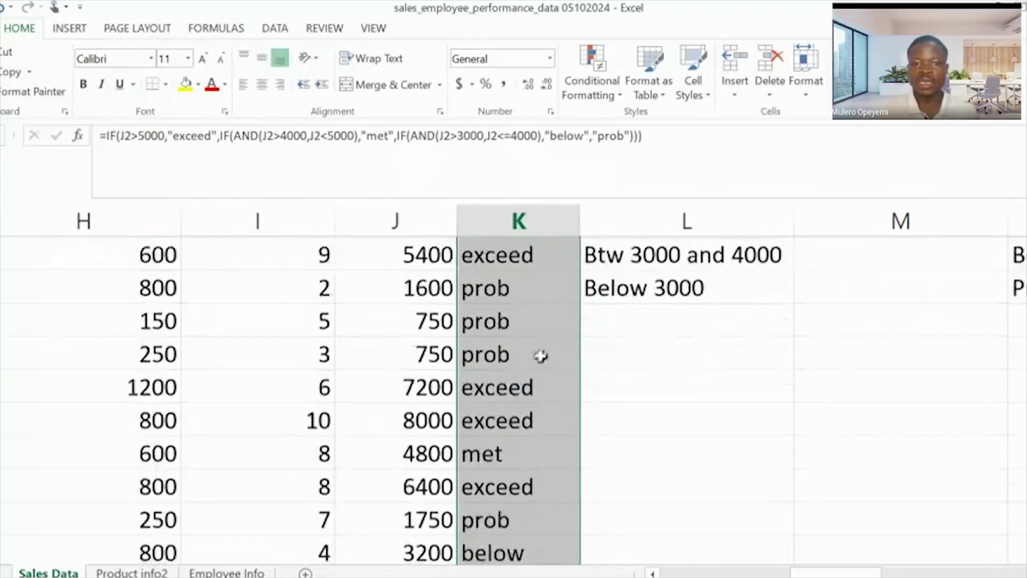
{"action": "left_click", "coordinate": [504, 314]}
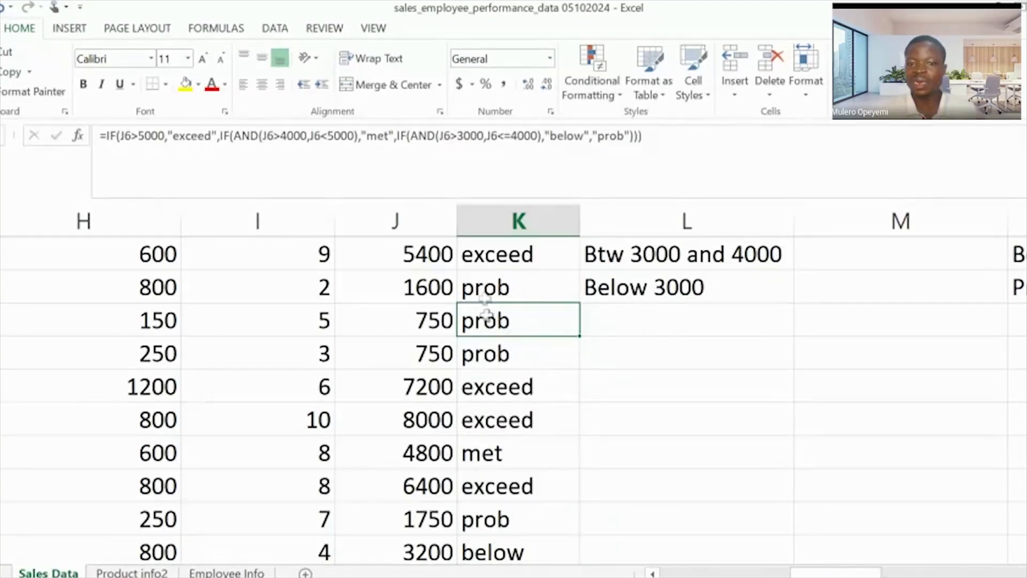
{"action": "scroll", "coordinate": [486, 362], "scroll_direction": "down", "scroll_amount": 5}
{"action": "scroll", "coordinate": [485, 354], "scroll_direction": "down", "scroll_amount": 15}
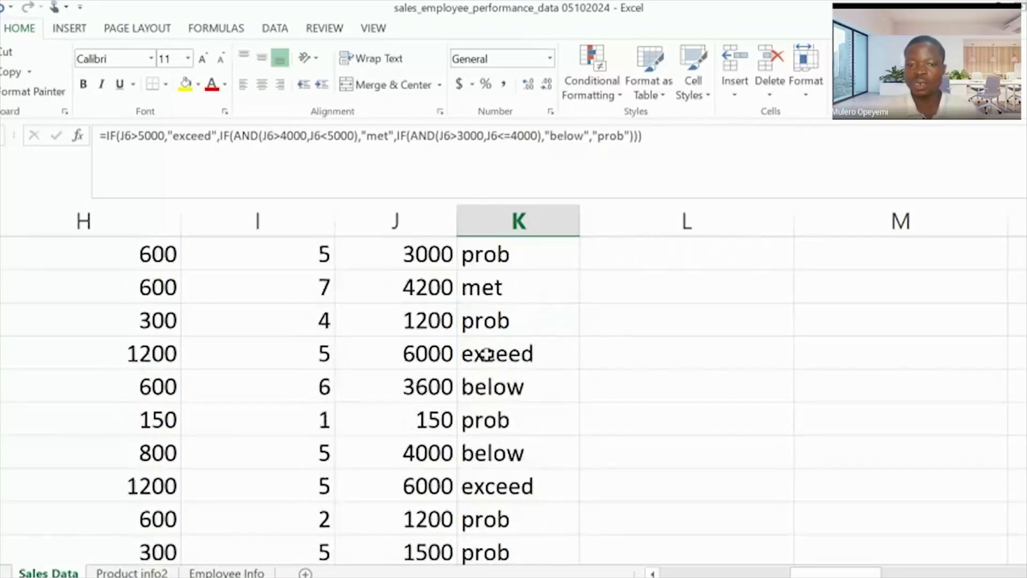
{"action": "scroll", "coordinate": [487, 353], "scroll_direction": "down", "scroll_amount": 15}
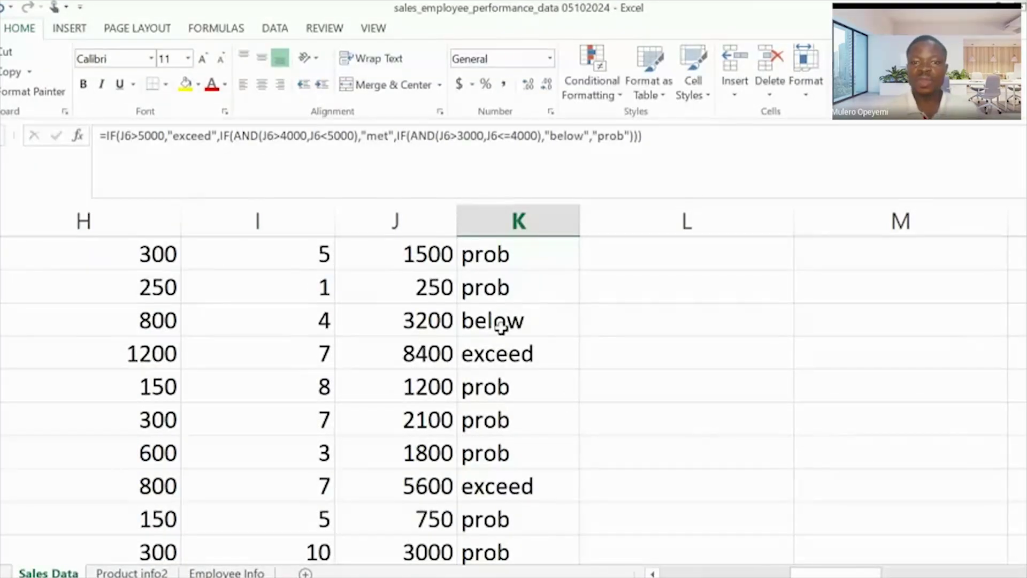
{"action": "scroll", "coordinate": [500, 326], "scroll_direction": "down", "scroll_amount": 10}
{"action": "scroll", "coordinate": [499, 327], "scroll_direction": "up", "scroll_amount": 20}
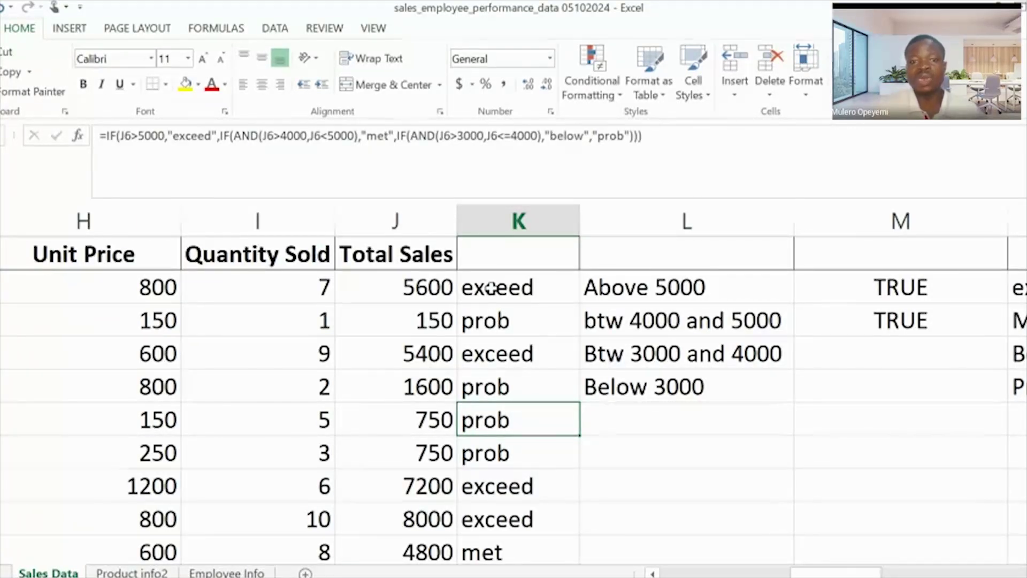
{"action": "left_click", "coordinate": [516, 220]}
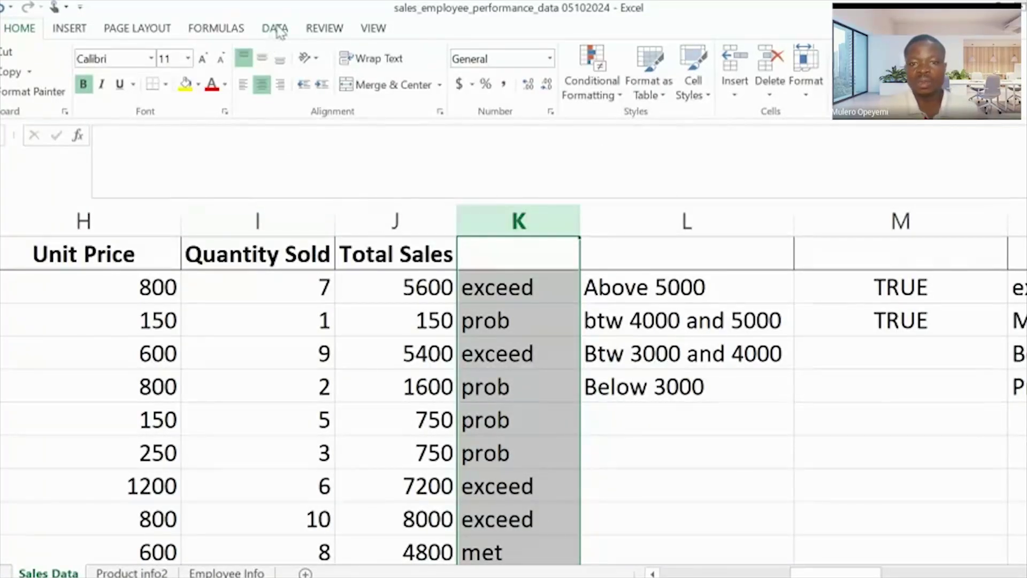
{"action": "left_click", "coordinate": [523, 327]}
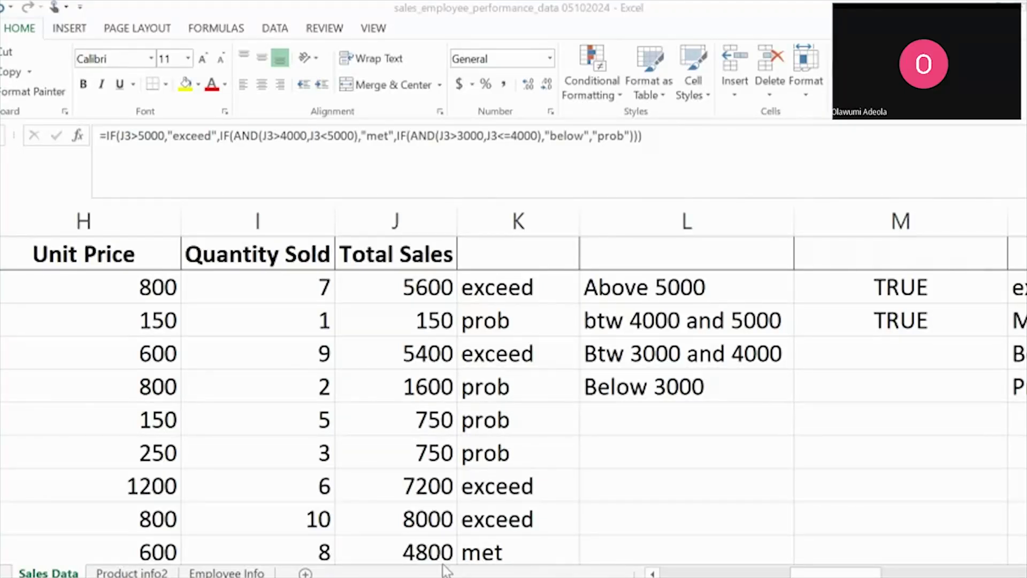
{"action": "key", "text": "Down"}
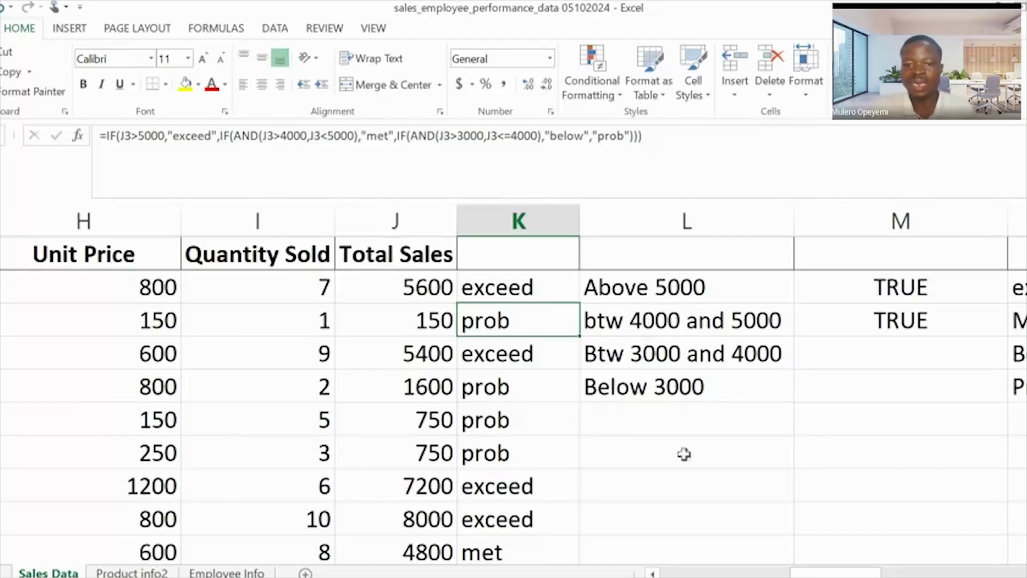
{"action": "left_click", "coordinate": [673, 419]}
{"action": "double_click", "coordinate": [675, 420]}
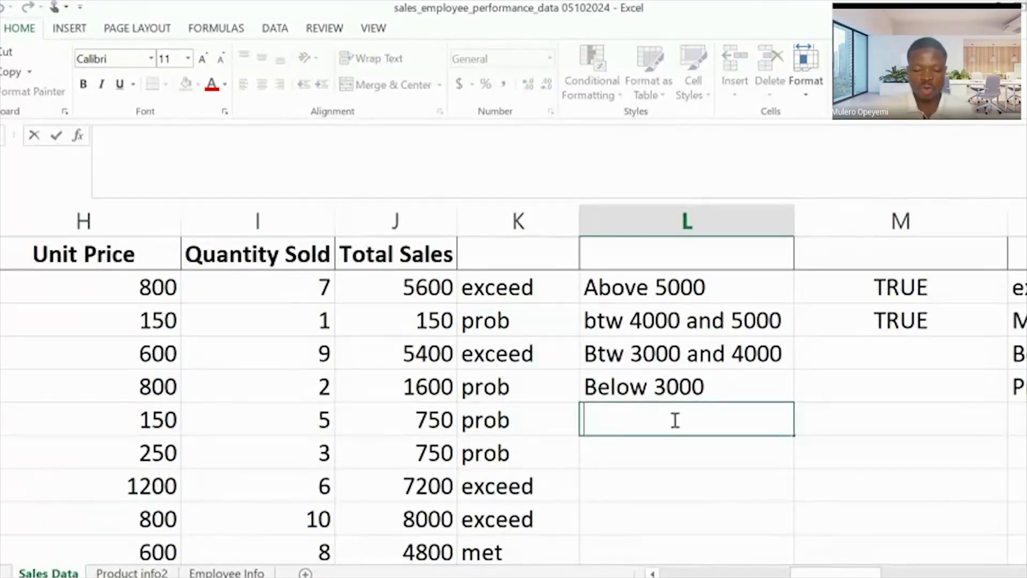
{"action": "type", "text": "="}
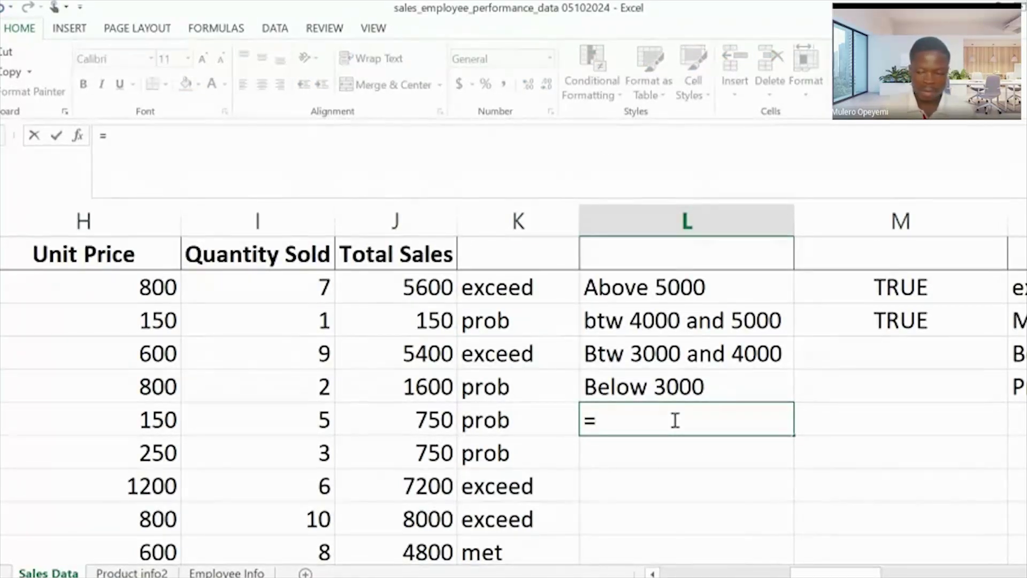
{"action": "type", "text": "AND"}
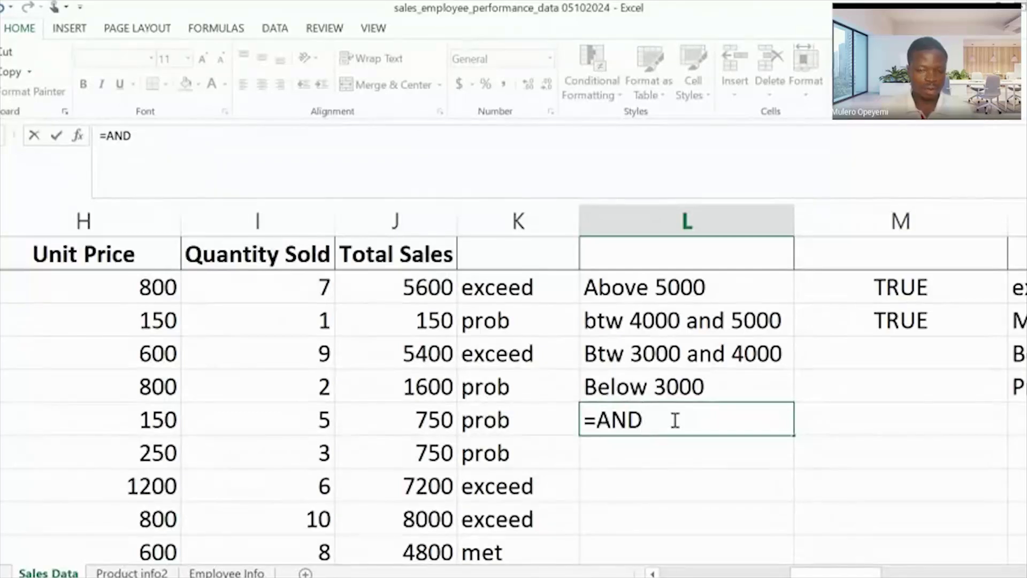
{"action": "left_click", "coordinate": [622, 454]}
{"action": "left_click", "coordinate": [659, 420]}
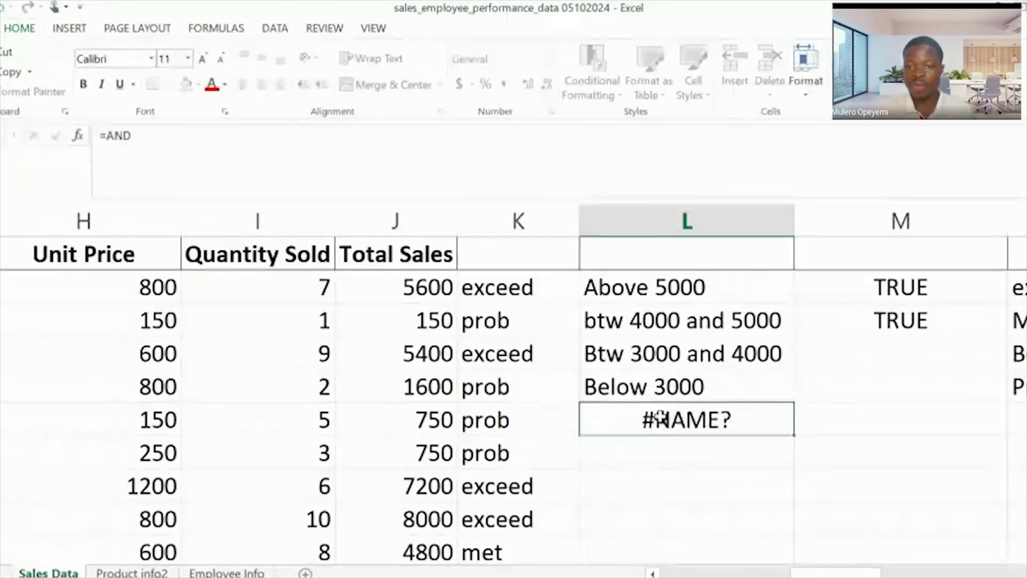
{"action": "double_click", "coordinate": [662, 418]}
{"action": "type", "text": "(A,"}
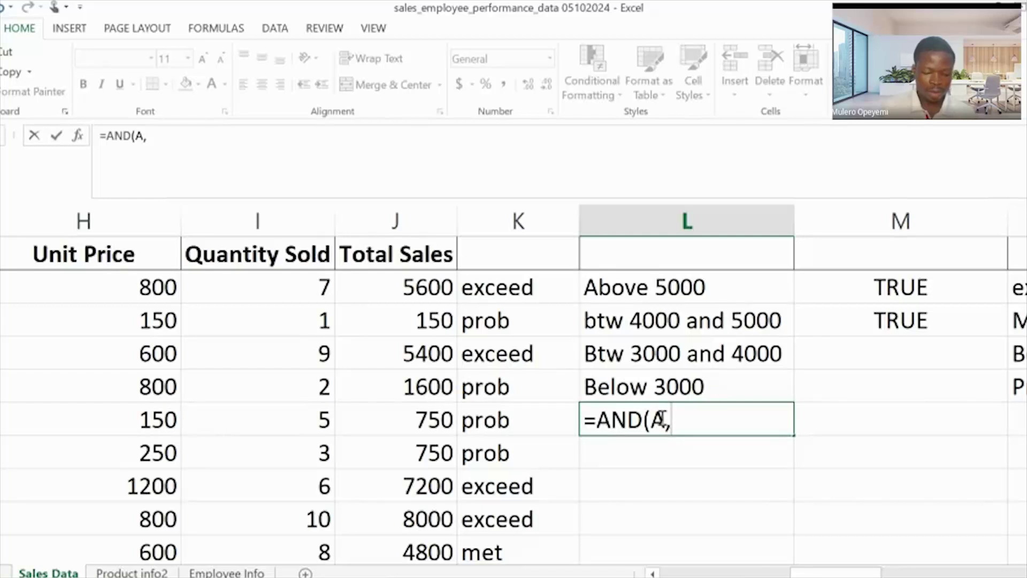
{"action": "type", "text": "B)"}
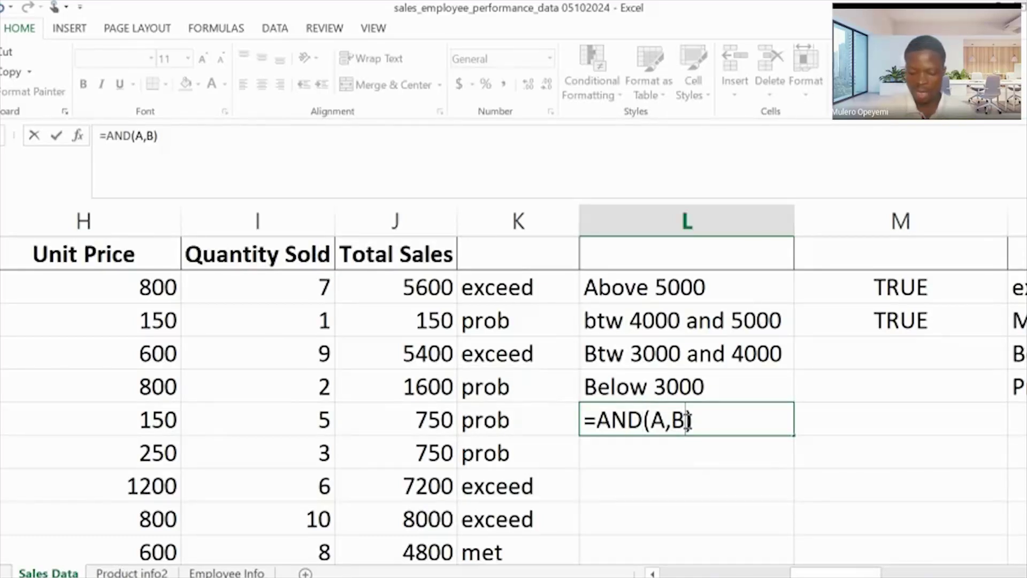
{"action": "type", "text": ","}
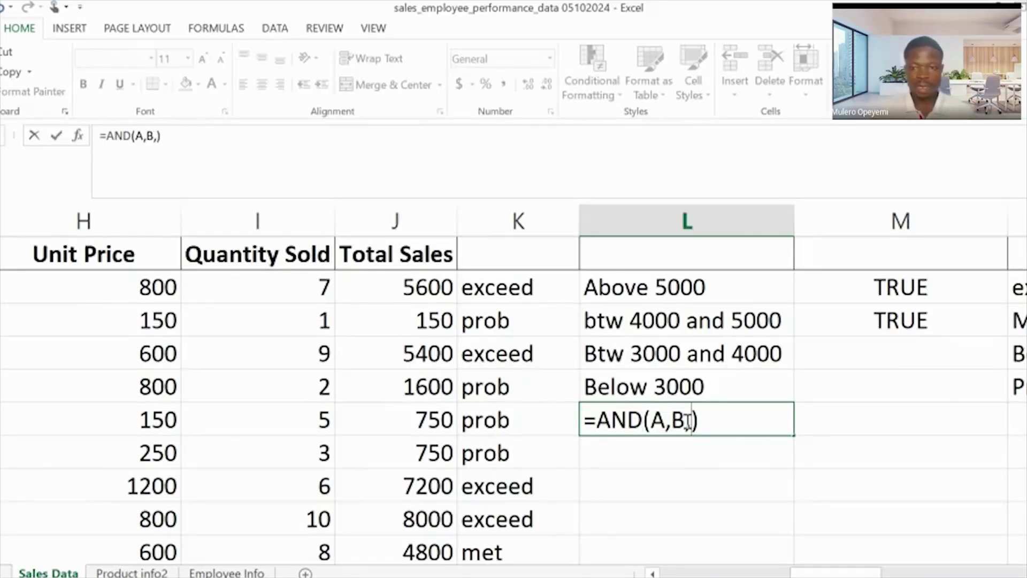
{"action": "type", "text": "C"}
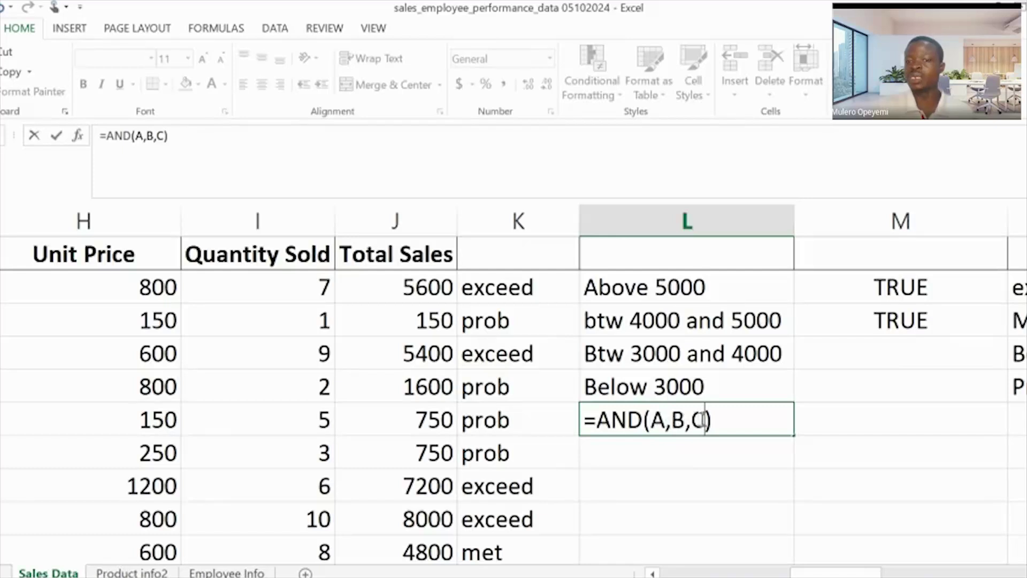
{"action": "left_click", "coordinate": [629, 416]}
{"action": "key", "text": "Delete"}
{"action": "key", "text": "Delete"}
{"action": "key", "text": "Delete"}
{"action": "key", "text": "Delete"}
{"action": "key", "text": "Delete"}
{"action": "key", "text": "Delete"}
{"action": "key", "text": "Delete"}
{"action": "key", "text": "Delete"}
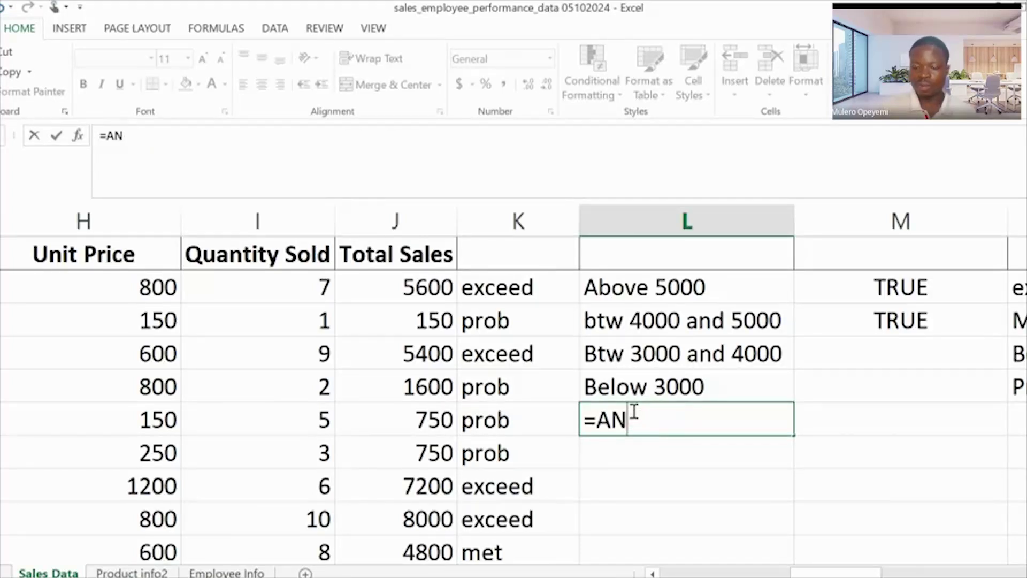
{"action": "key", "text": "BackSpace"}
{"action": "key", "text": "BackSpace"}
{"action": "key", "text": "BackSpace"}
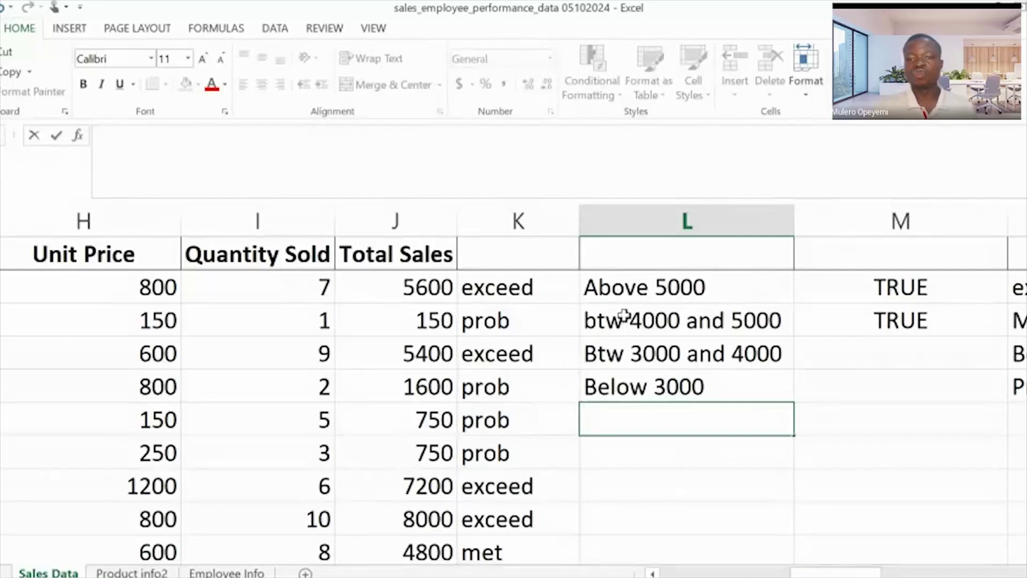
Step: Insert a blank column at L and delete the trial NOTMET formula from L2
{"action": "left_click", "coordinate": [672, 287]}
{"action": "left_click", "coordinate": [632, 224]}
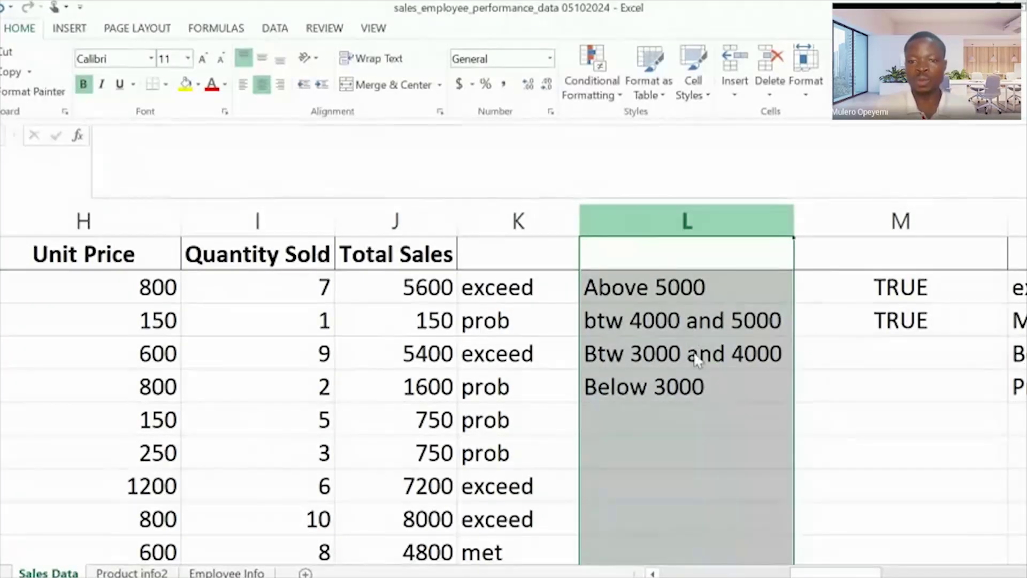
{"action": "key", "text": "ctrl+shift+plus"}
{"action": "left_click", "coordinate": [646, 290]}
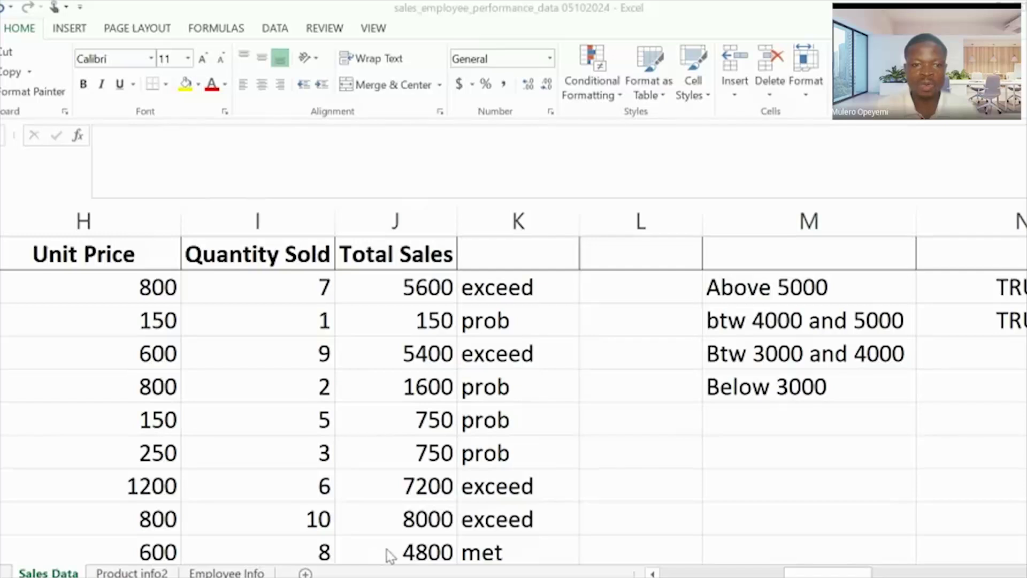
{"action": "left_click", "coordinate": [594, 293]}
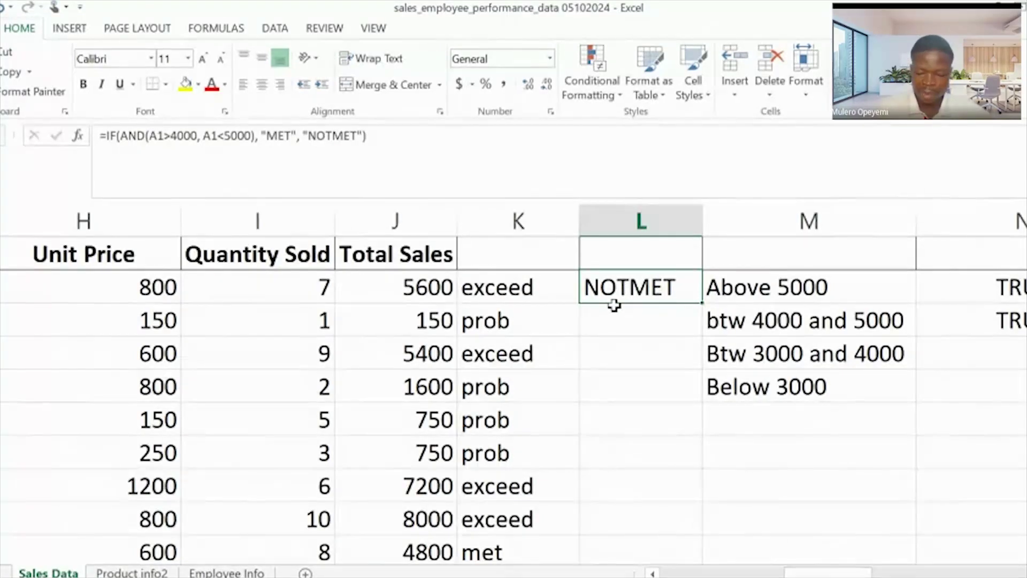
{"action": "key", "text": "Delete"}
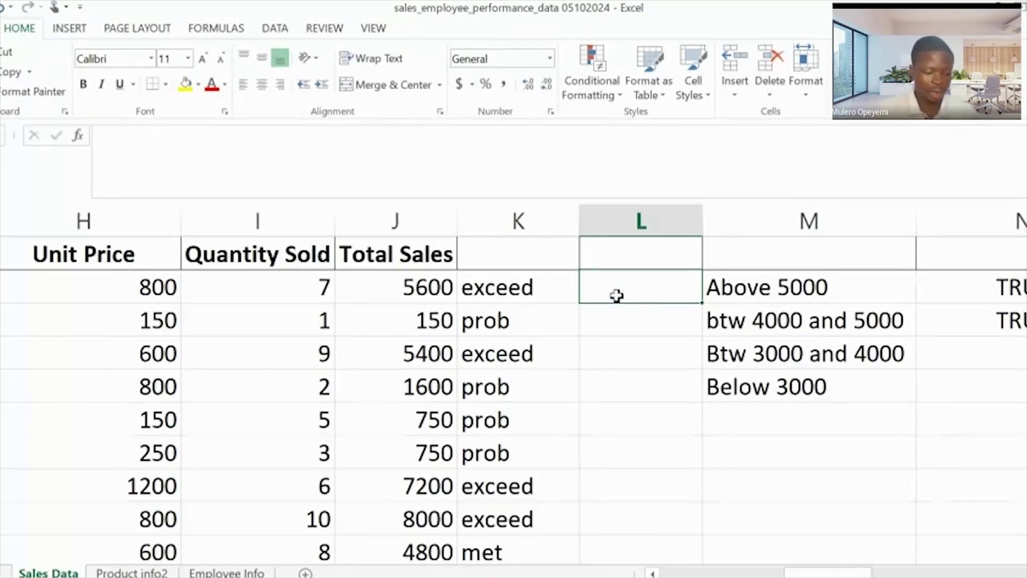
Step: Enter the scores 80, 67, 63, 34, 45, 72, 53 and 36 into L2:L9
{"action": "type", "text": "80"}
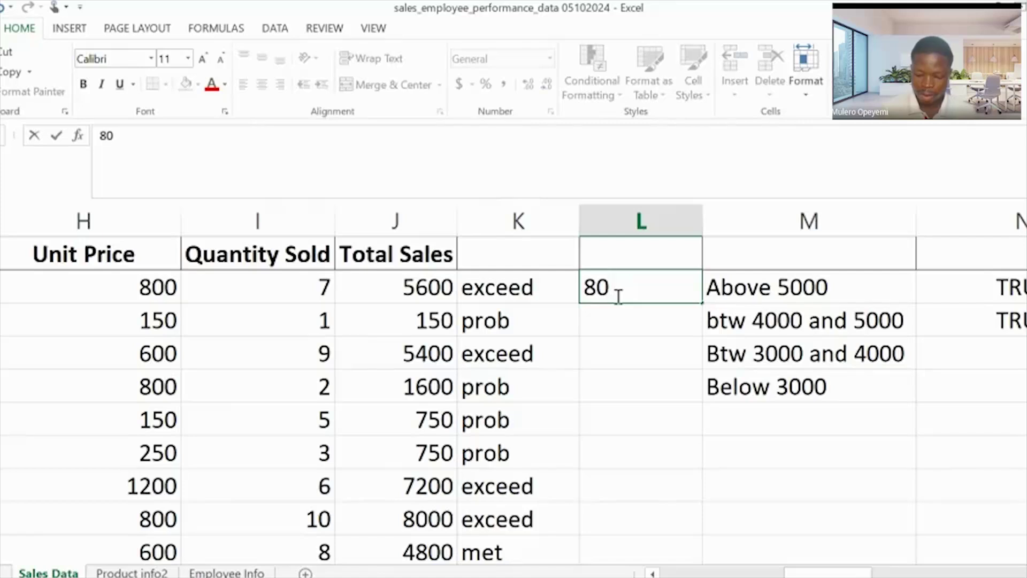
{"action": "key", "text": "Return"}
{"action": "type", "text": "67567"}
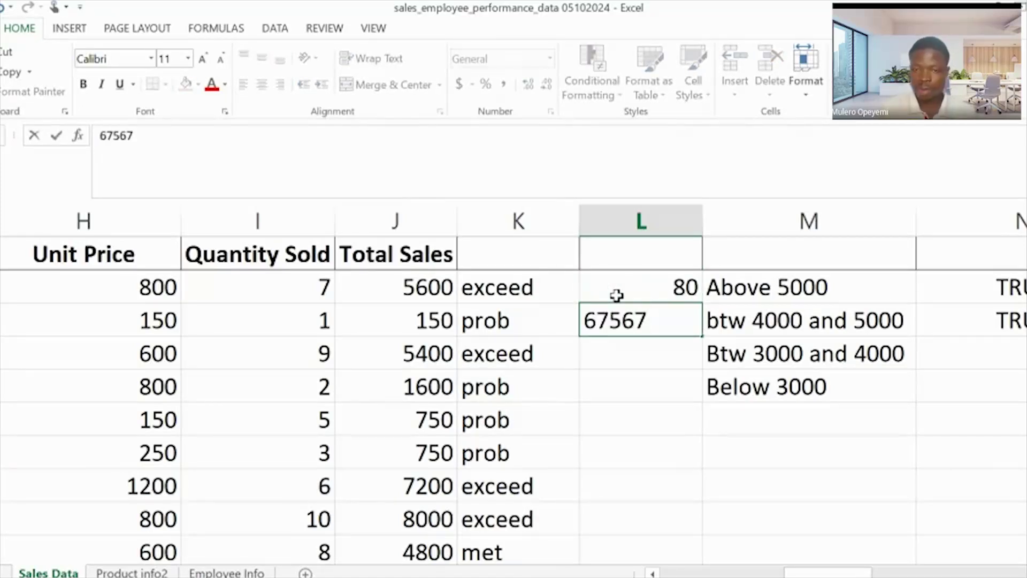
{"action": "key", "text": "BackSpace"}
{"action": "key", "text": "BackSpace"}
{"action": "key", "text": "BackSpace"}
{"action": "key", "text": "Return"}
{"action": "type", "text": "637"}
{"action": "key", "text": "BackSpace"}
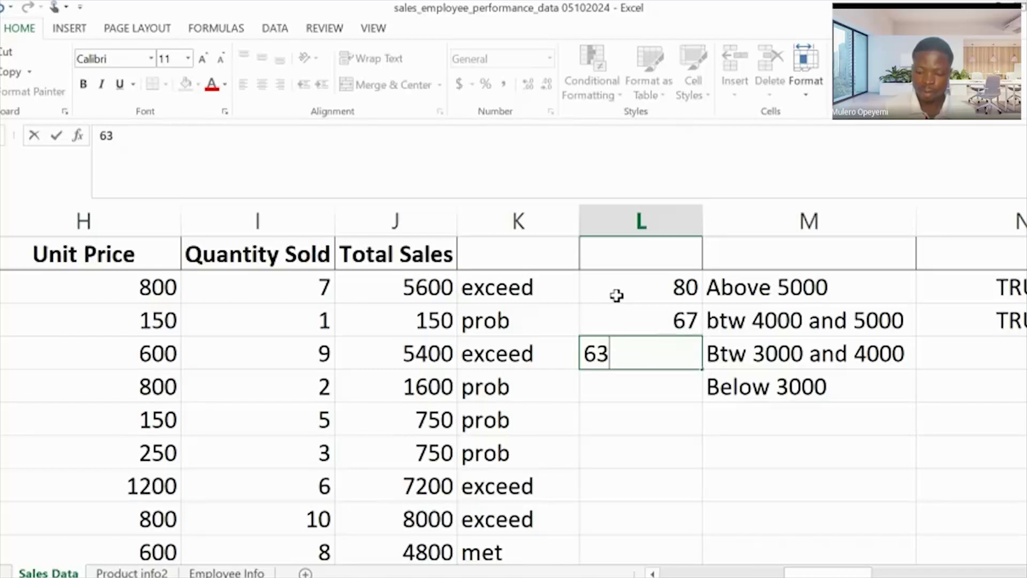
{"action": "key", "text": "Return"}
{"action": "type", "text": "34"}
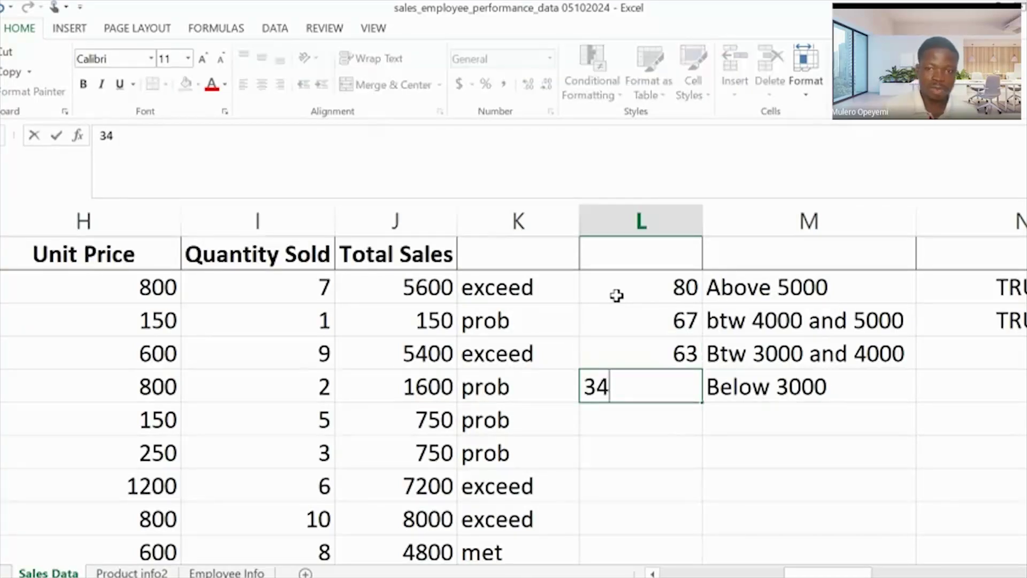
{"action": "key", "text": "Return"}
{"action": "type", "text": "456"}
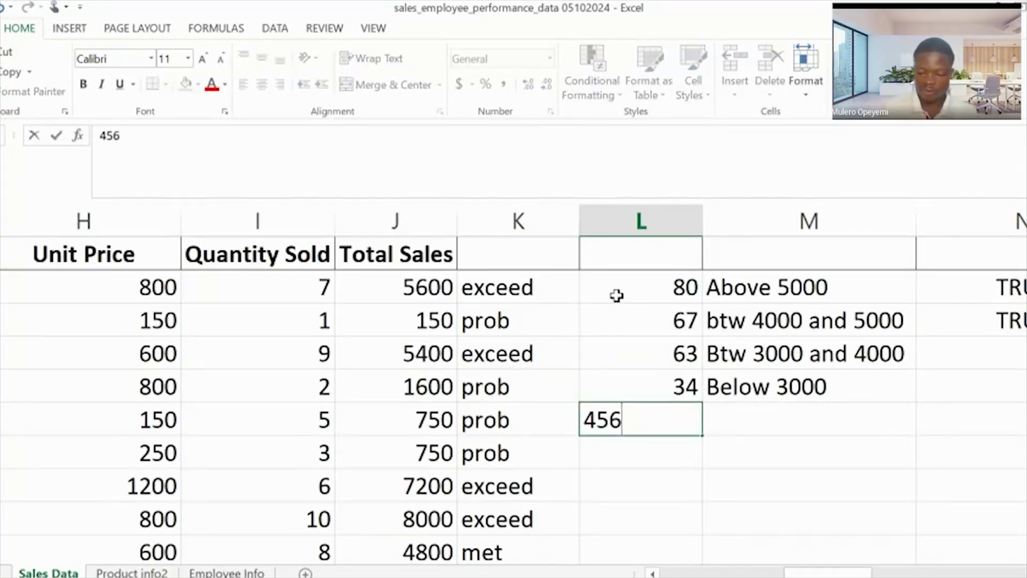
{"action": "key", "text": "BackSpace"}
{"action": "key", "text": "Return"}
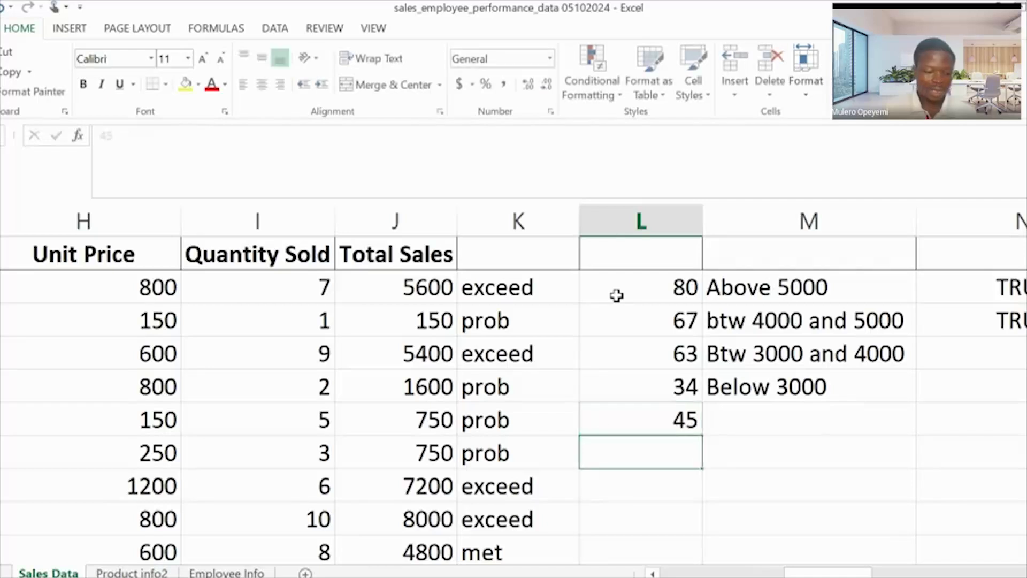
{"action": "type", "text": "72"}
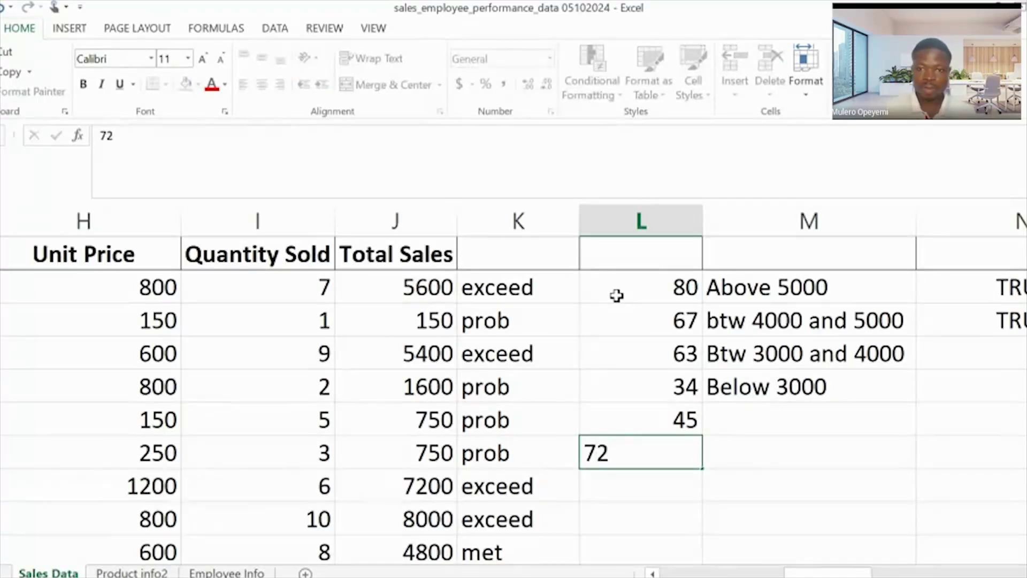
{"action": "key", "text": "Return"}
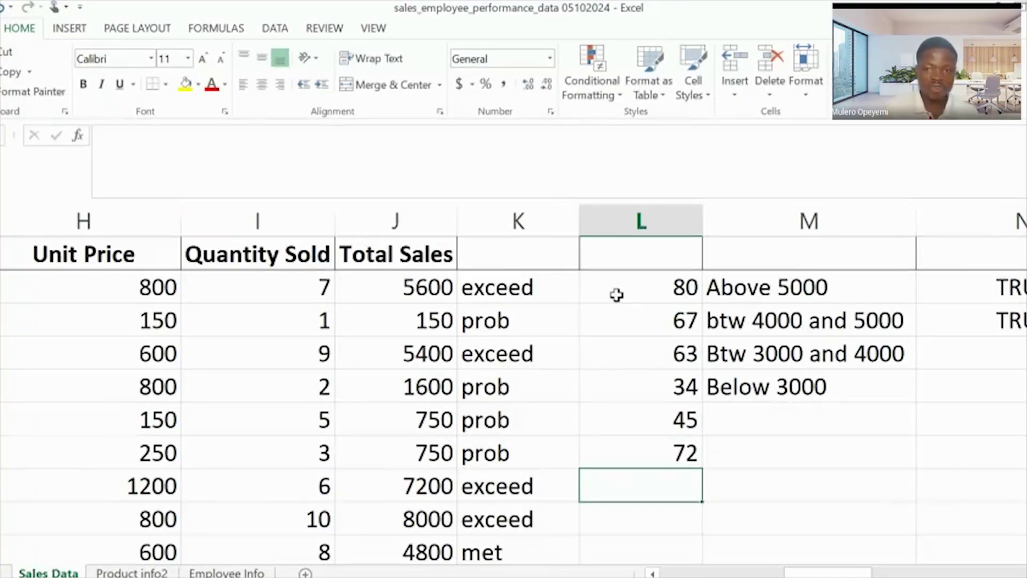
{"action": "type", "text": "53"}
{"action": "key", "text": "Return"}
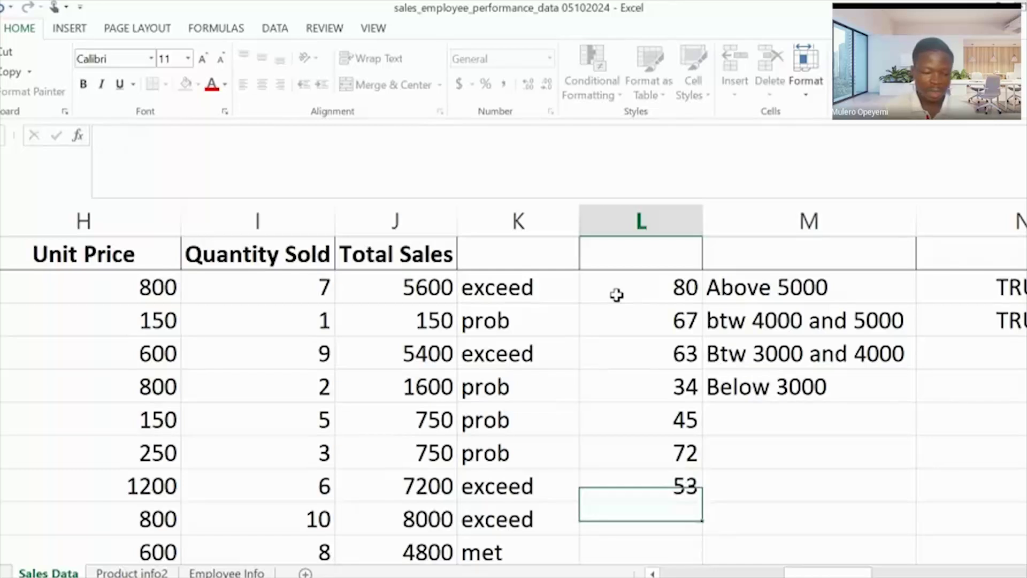
{"action": "type", "text": "36"}
{"action": "key", "text": "Return"}
{"action": "scroll", "coordinate": [856, 420], "scroll_direction": "up", "scroll_amount": 1}
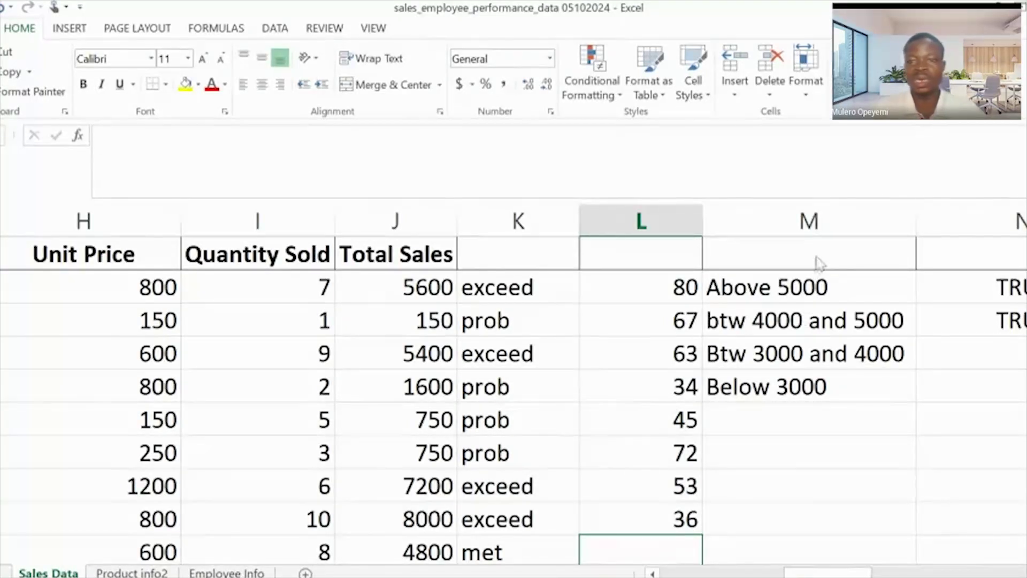
Step: Insert a blank column at M
{"action": "left_click", "coordinate": [782, 214]}
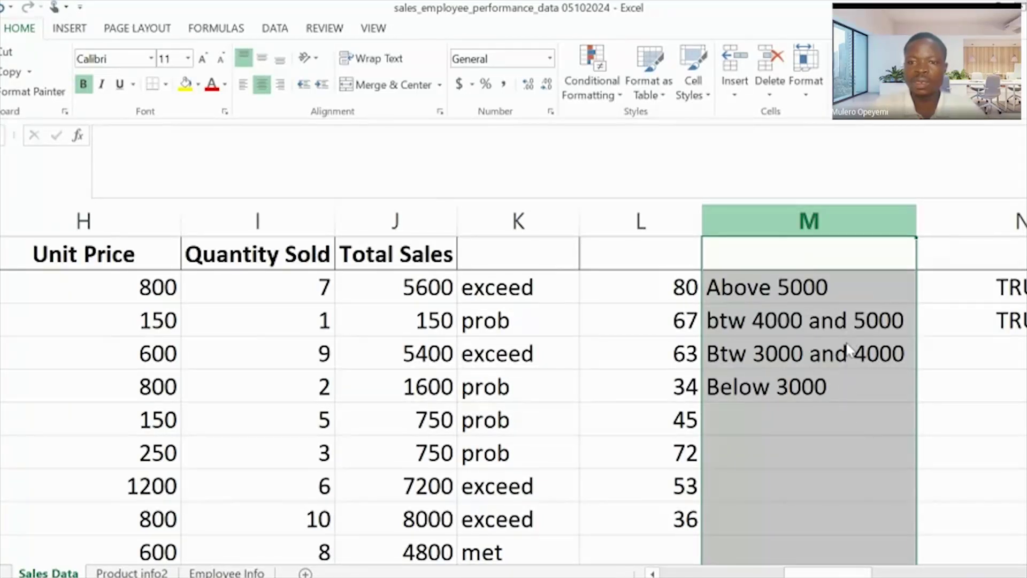
{"action": "key", "text": "ctrl+shift+equal"}
{"action": "left_click", "coordinate": [762, 280]}
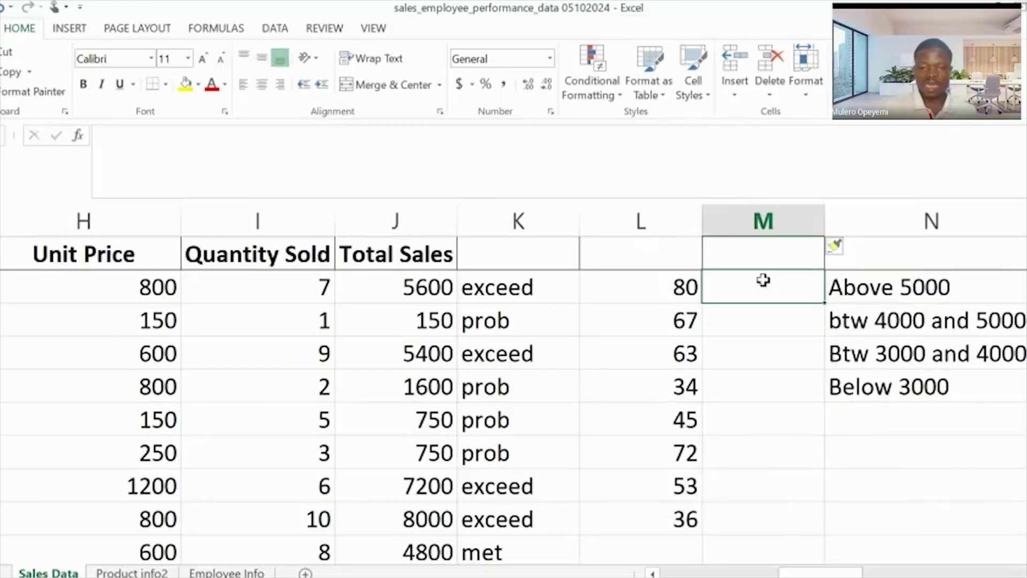
Step: In M2, start the grade formula =IF(L2>70,"A", using the score in L2
{"action": "type", "text": "="}
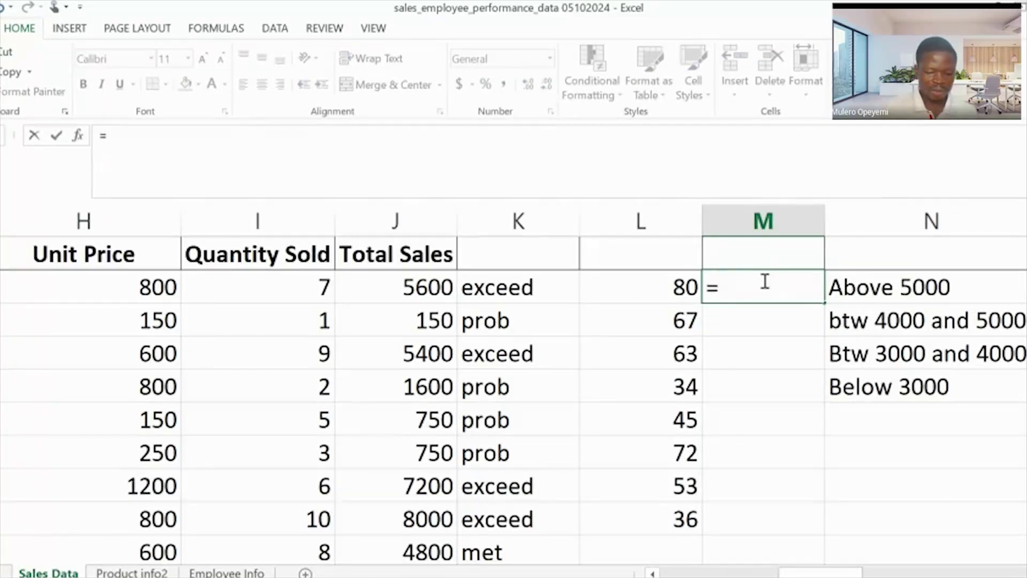
{"action": "type", "text": "i"}
{"action": "key", "text": "BackSpace"}
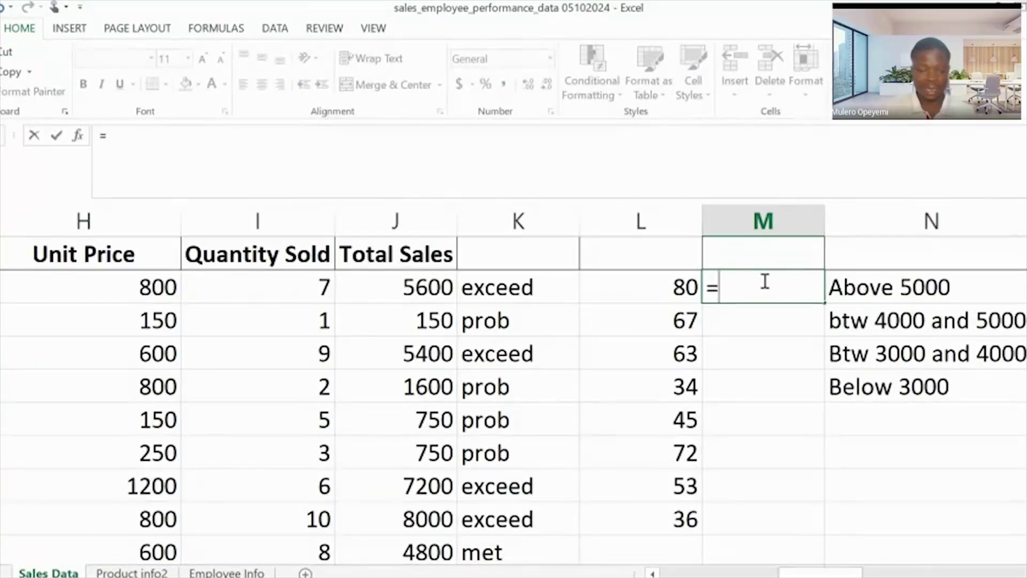
{"action": "type", "text": "iF"}
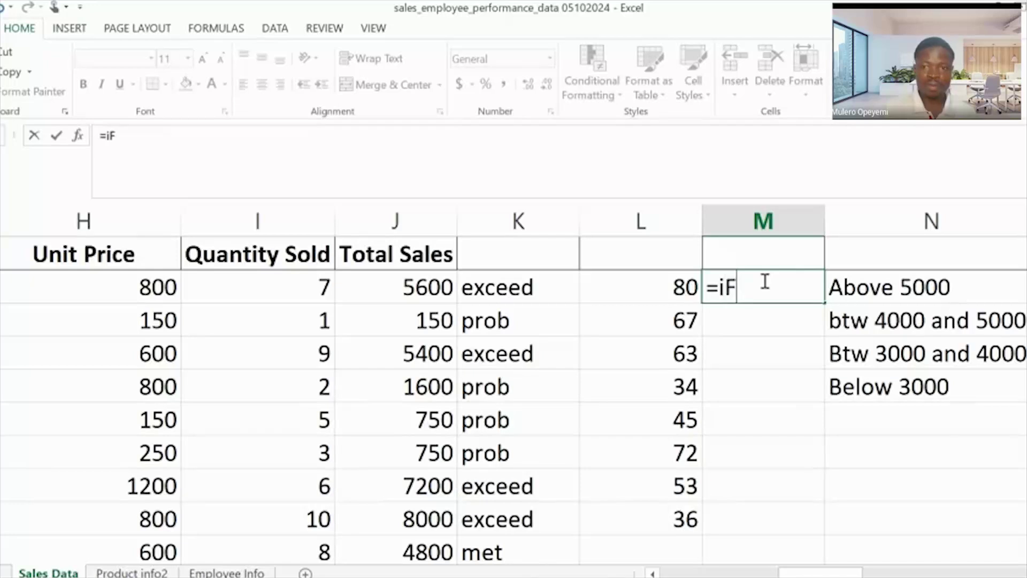
{"action": "key", "text": "Tab"}
{"action": "left_click", "coordinate": [667, 287]}
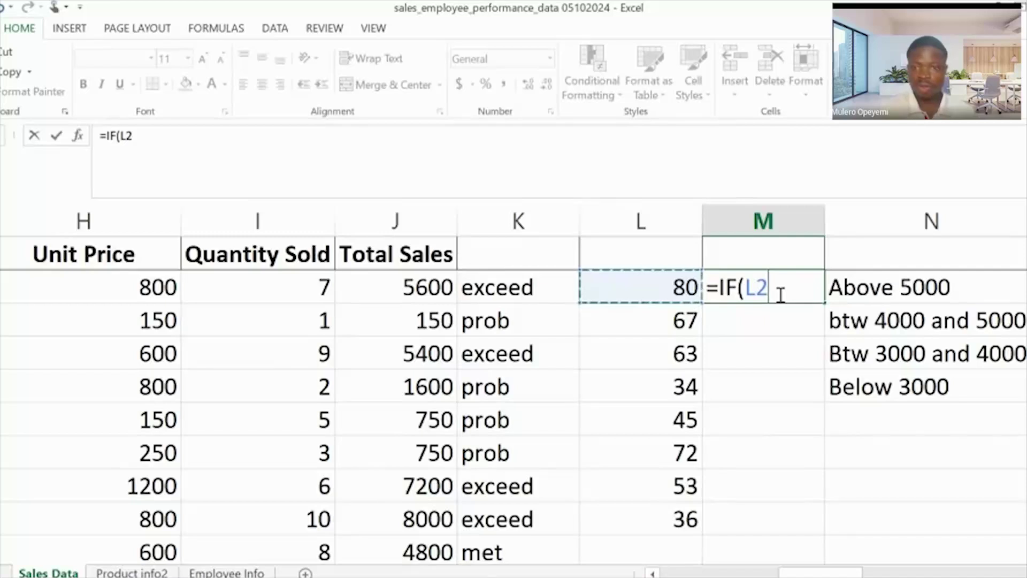
{"action": "type", "text": ">70,"}
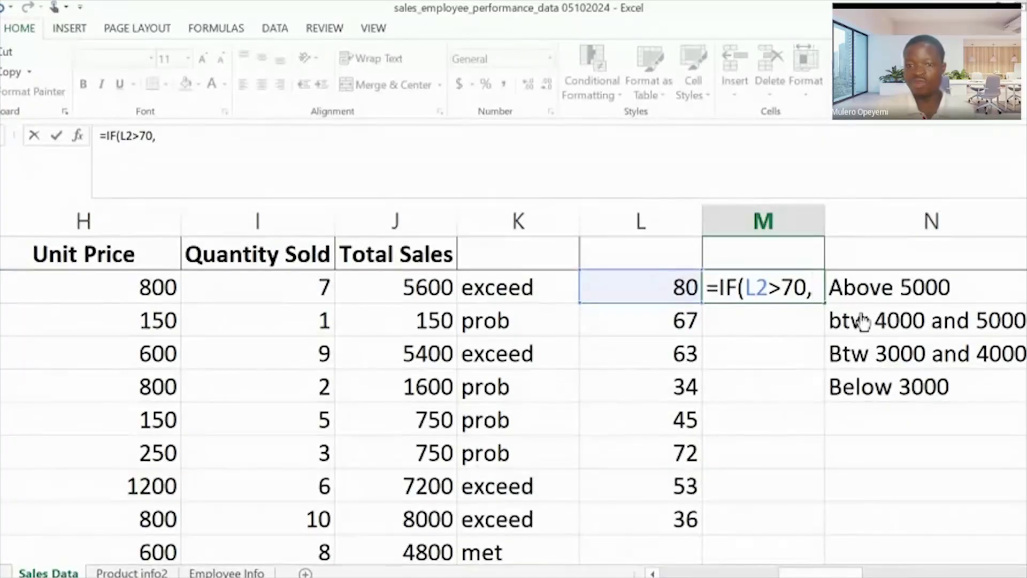
{"action": "type", "text": "\""}
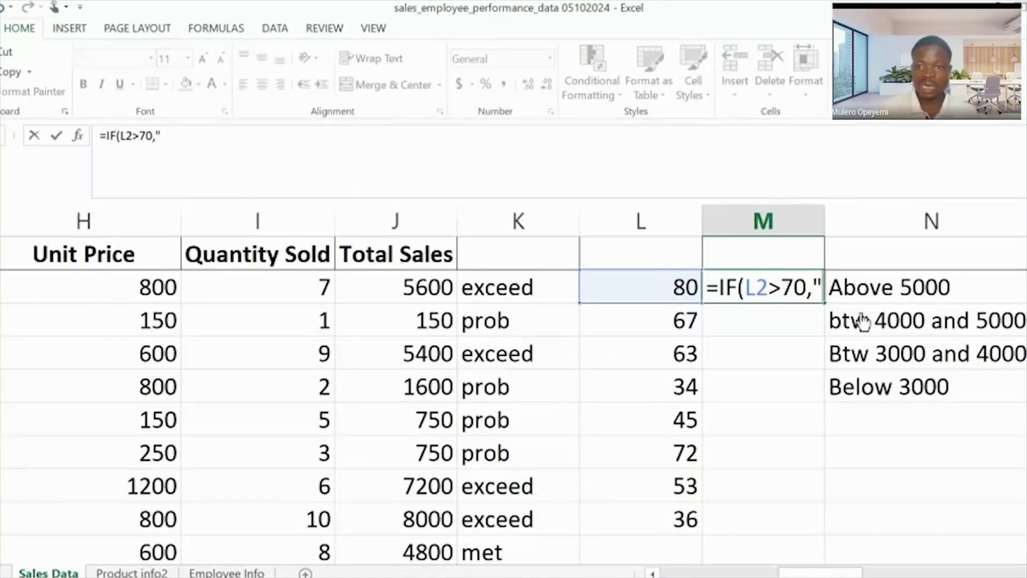
{"action": "type", "text": "A"}
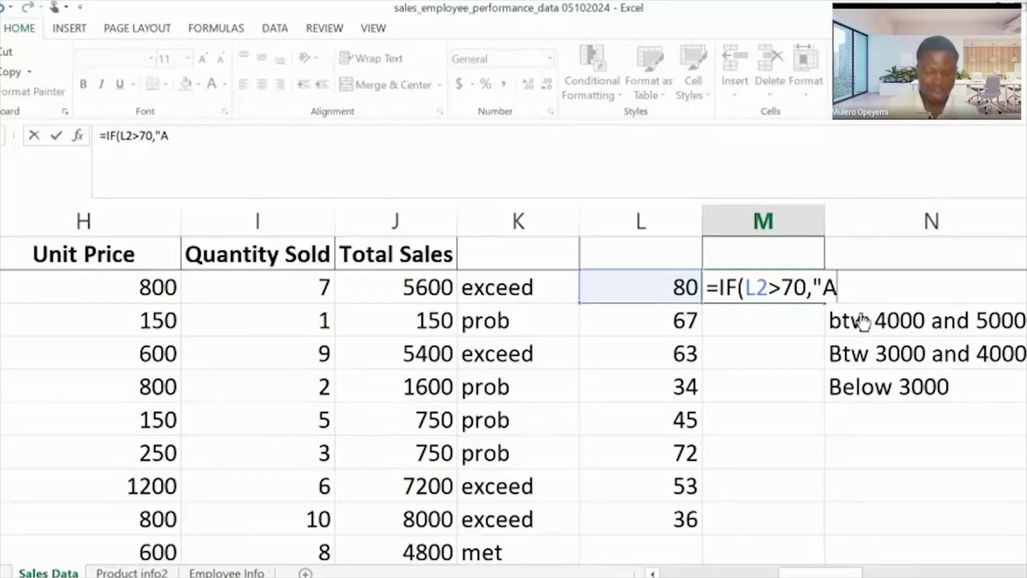
{"action": "type", "text": "\""}
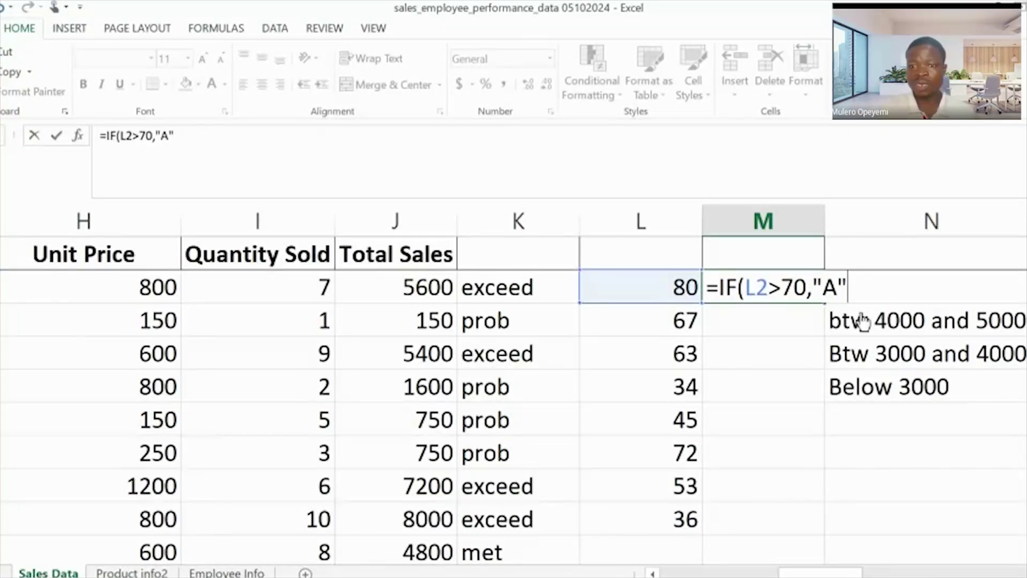
{"action": "type", "text": ","}
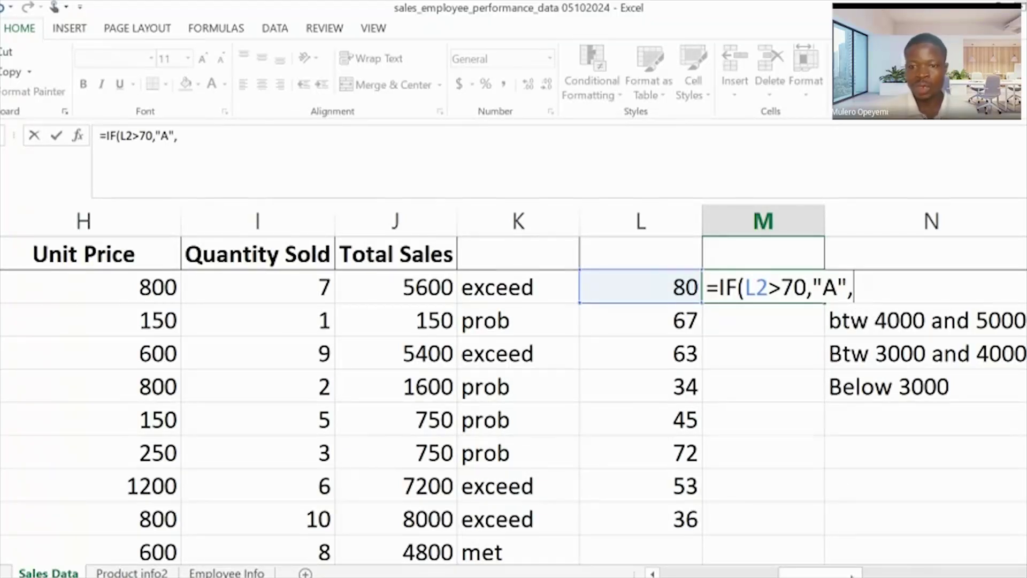
Step: Begin a nested IF in M2 and change the first test to L2>=70
{"action": "scroll", "coordinate": [761, 515], "scroll_direction": "right", "scroll_amount": 5}
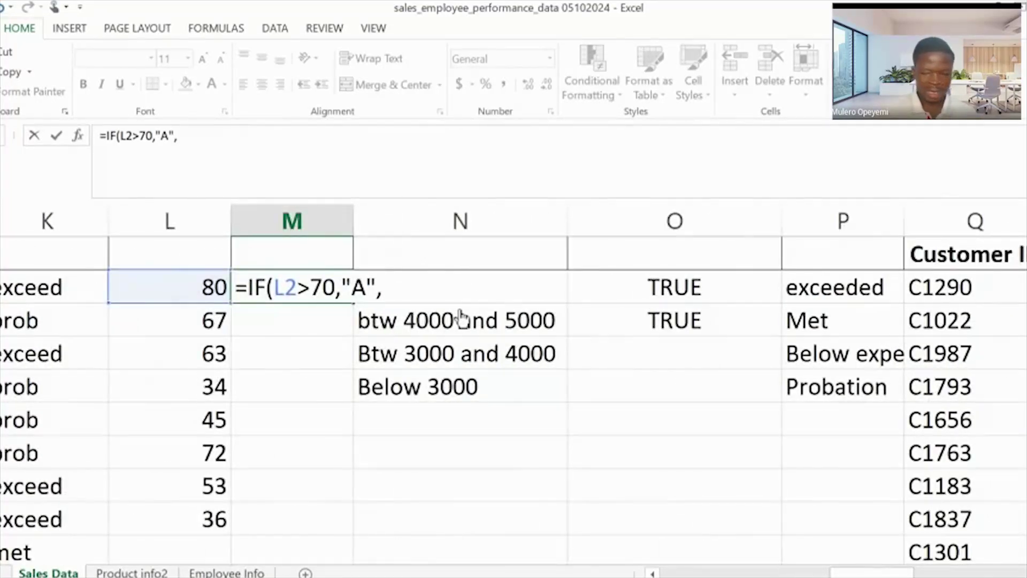
{"action": "type", "text": "if"}
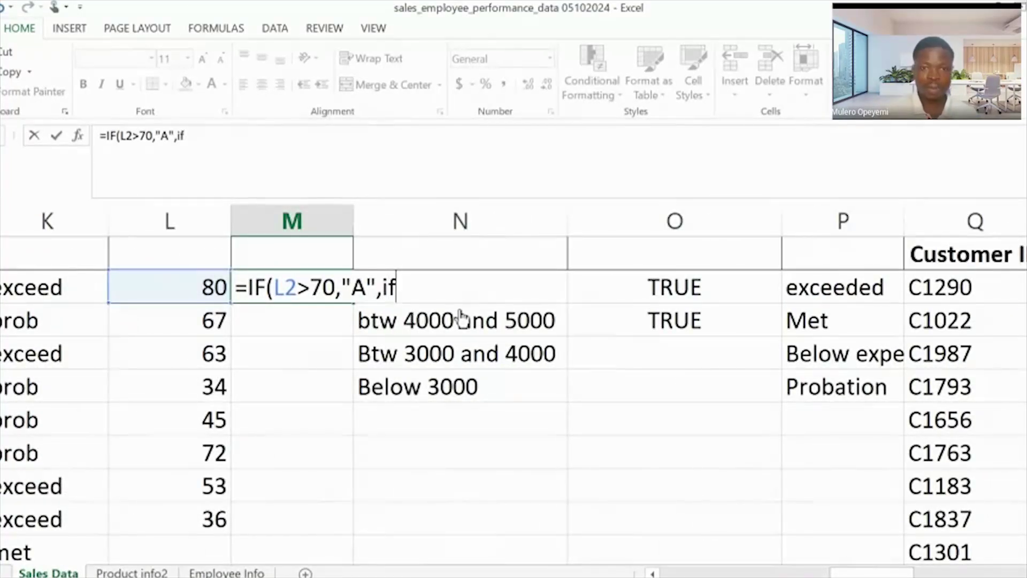
{"action": "key", "text": "Tab"}
{"action": "left_click", "coordinate": [191, 285]}
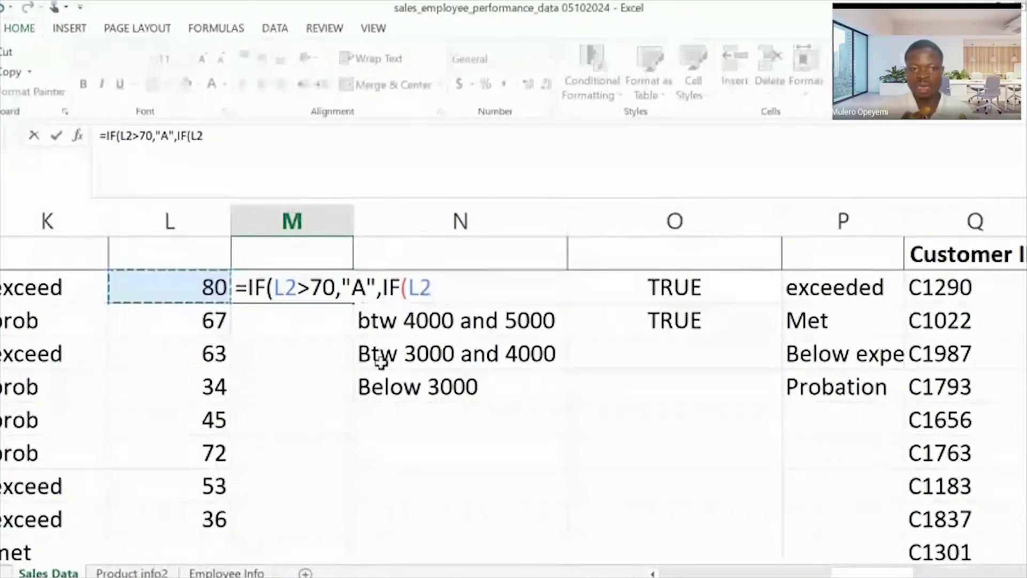
{"action": "left_click", "coordinate": [310, 289]}
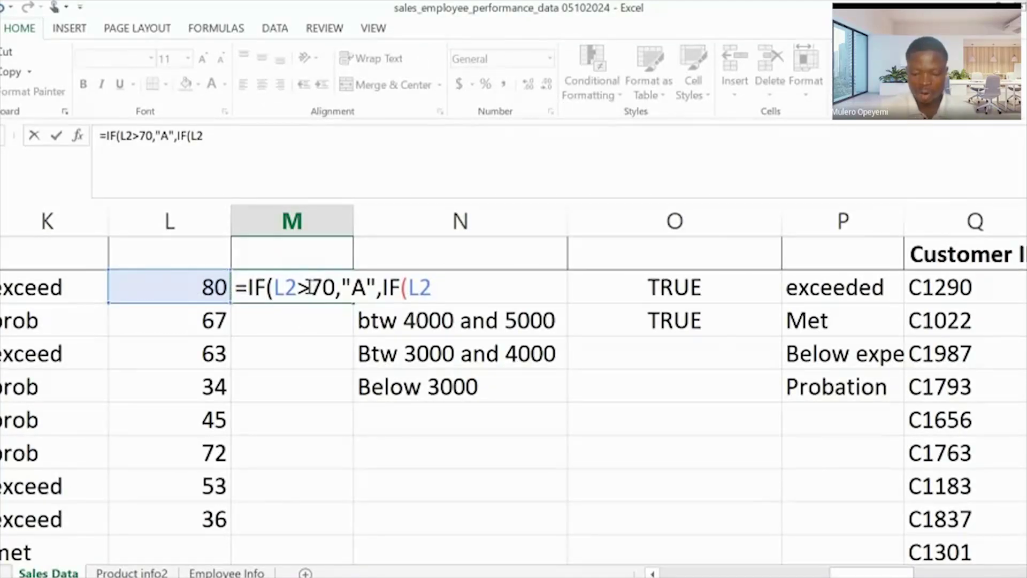
{"action": "type", "text": "="}
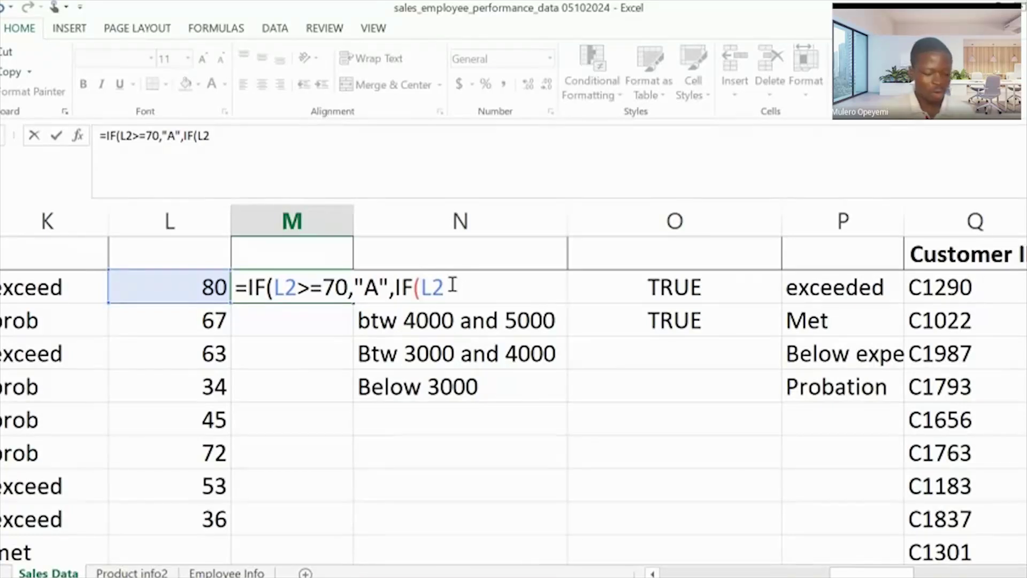
Step: Add the nested condition AND(L2>=50,L2=<69) to M2's formula
{"action": "type", "text": "A"}
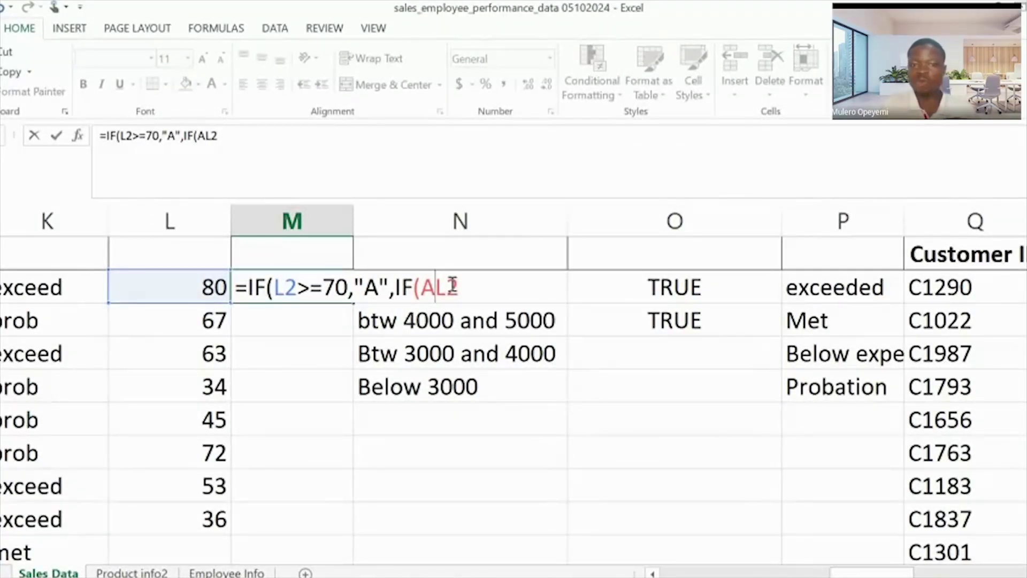
{"action": "type", "text": "ND"}
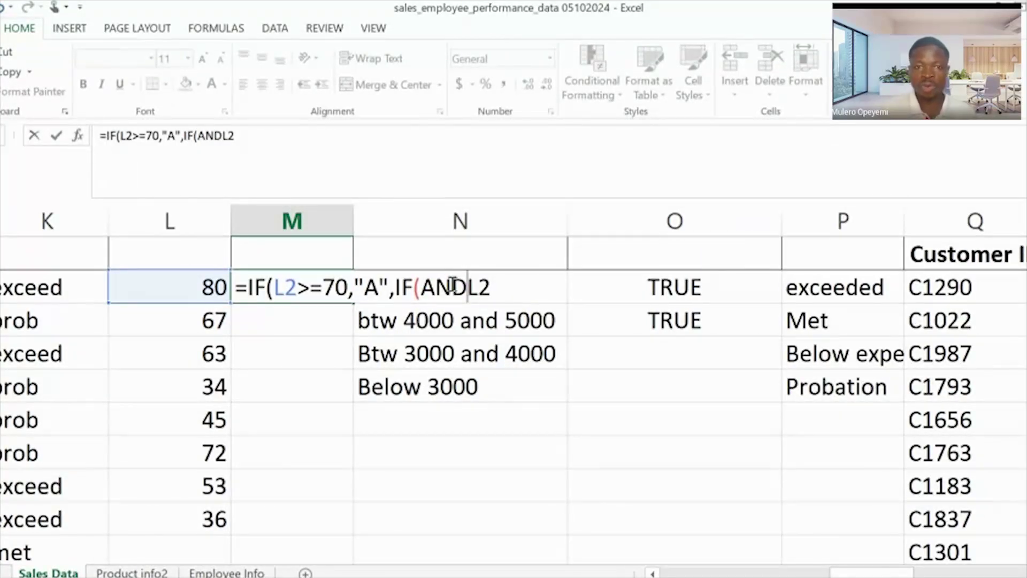
{"action": "type", "text": "("}
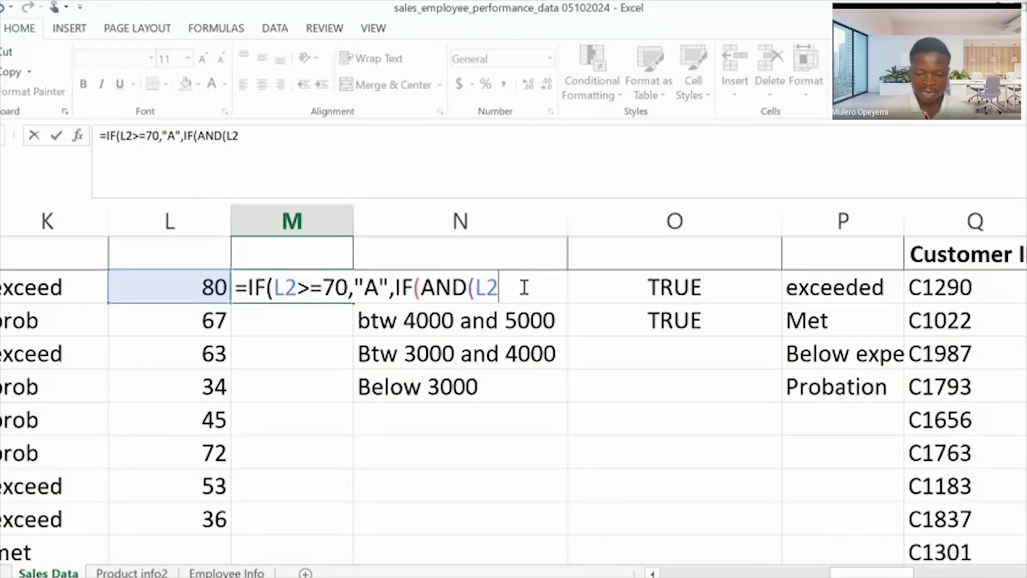
{"action": "type", "text": ">="}
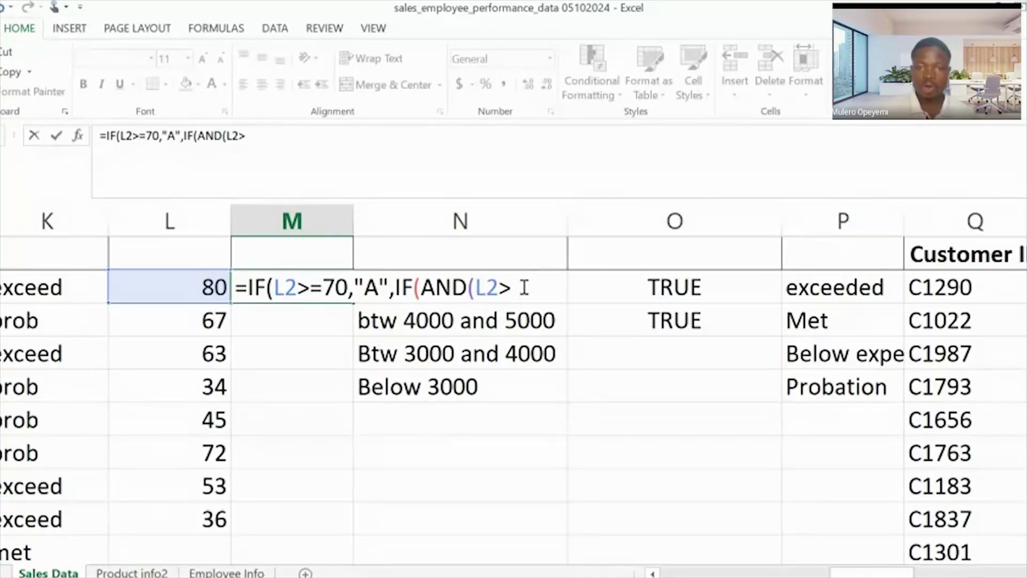
{"action": "type", "text": "50"}
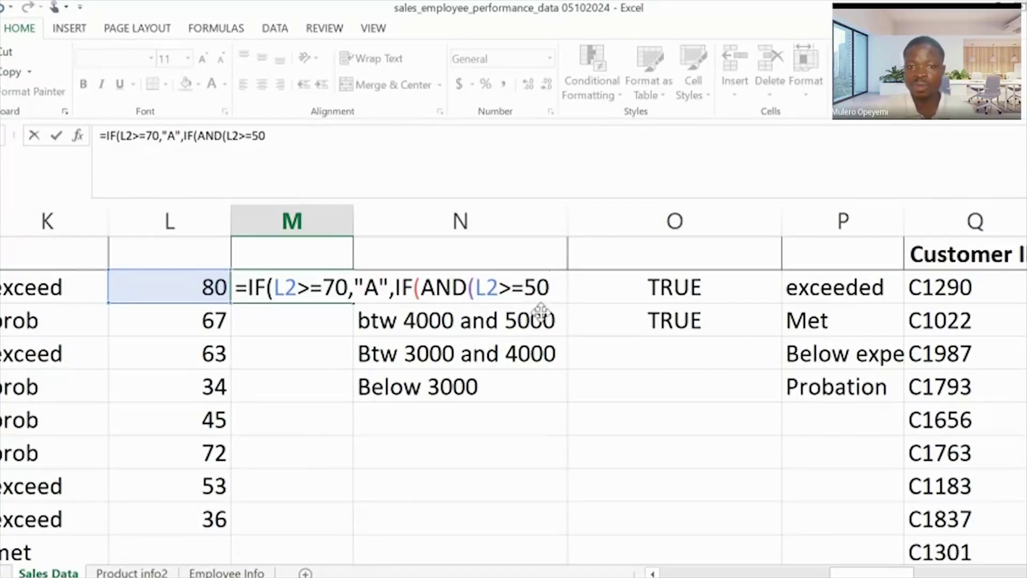
{"action": "type", "text": ","}
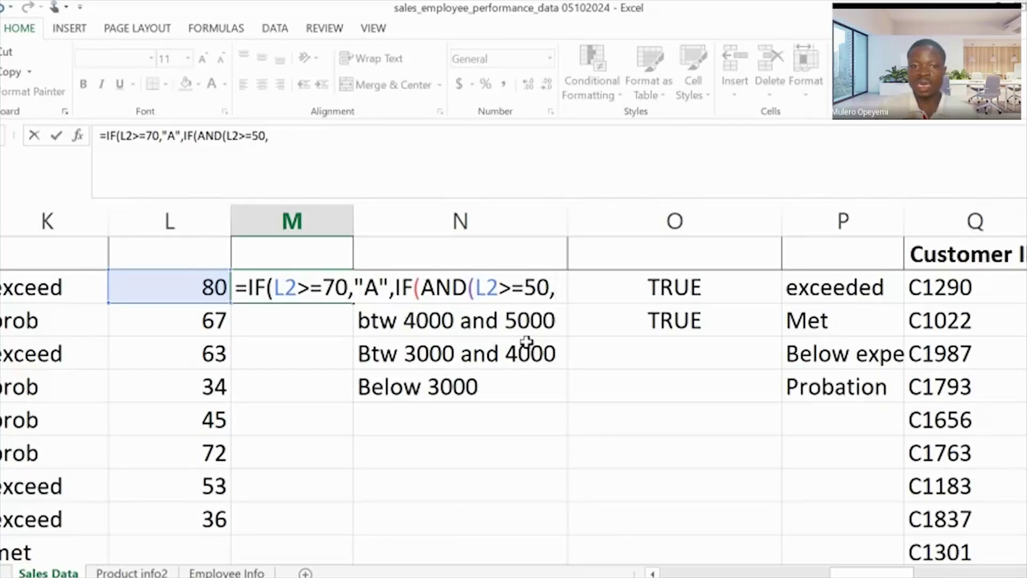
{"action": "left_click", "coordinate": [159, 287]}
{"action": "type", "text": "<"}
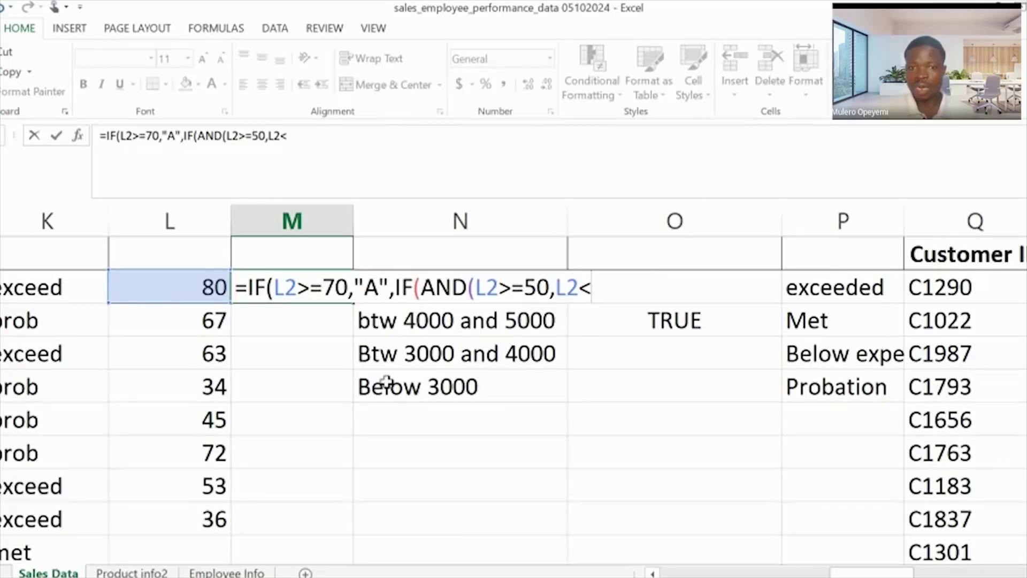
{"action": "left_click", "coordinate": [580, 288]}
{"action": "type", "text": "=<"}
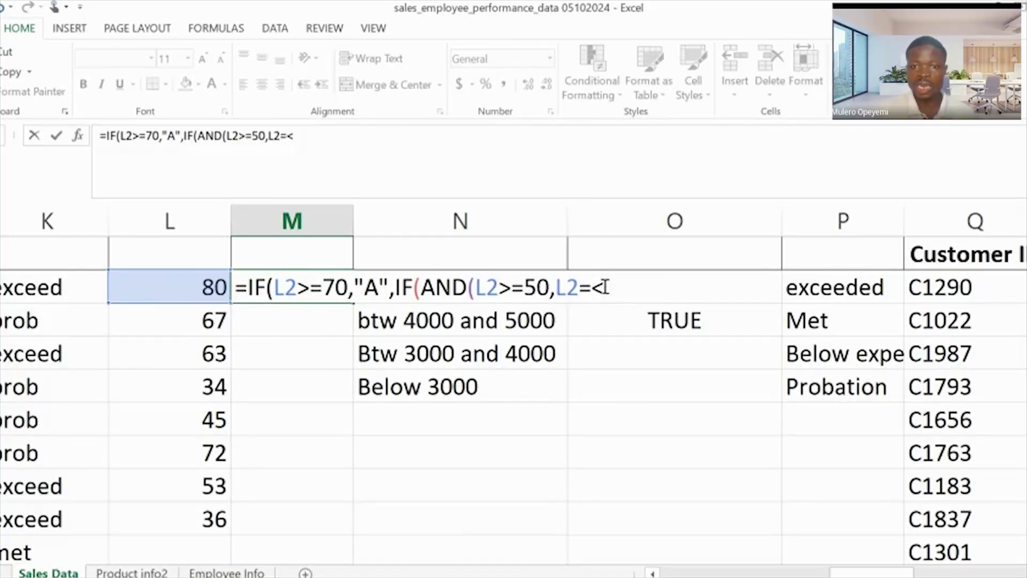
{"action": "type", "text": "69"}
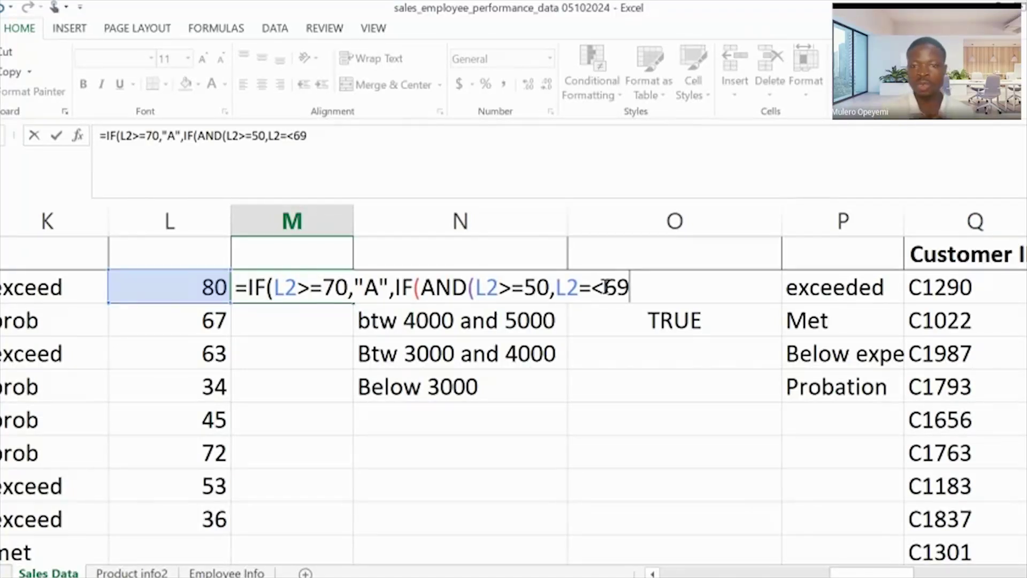
{"action": "type", "text": ")"}
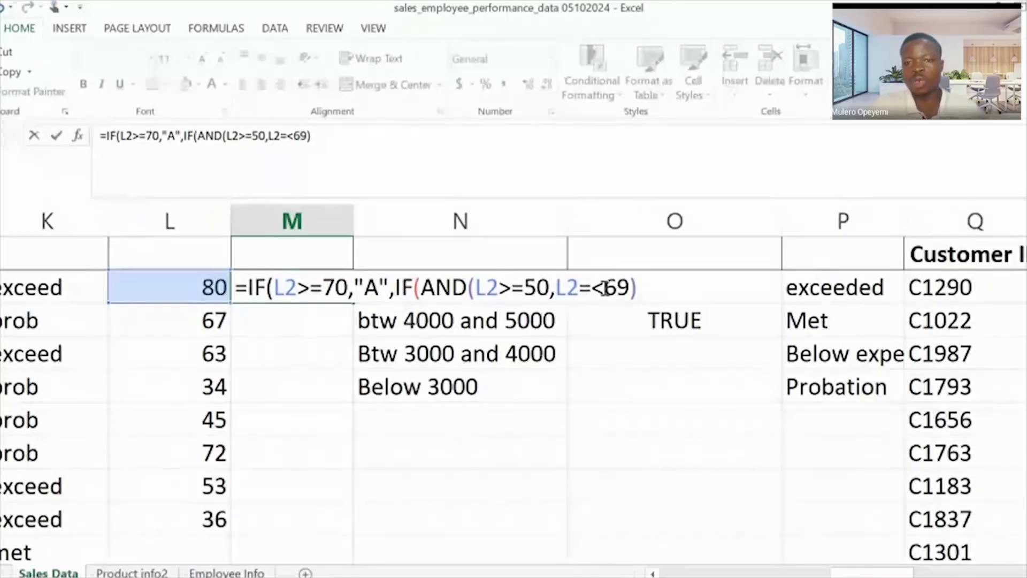
Step: Add the "B" label after the AND test in M2's formula
{"action": "type", "text": ","}
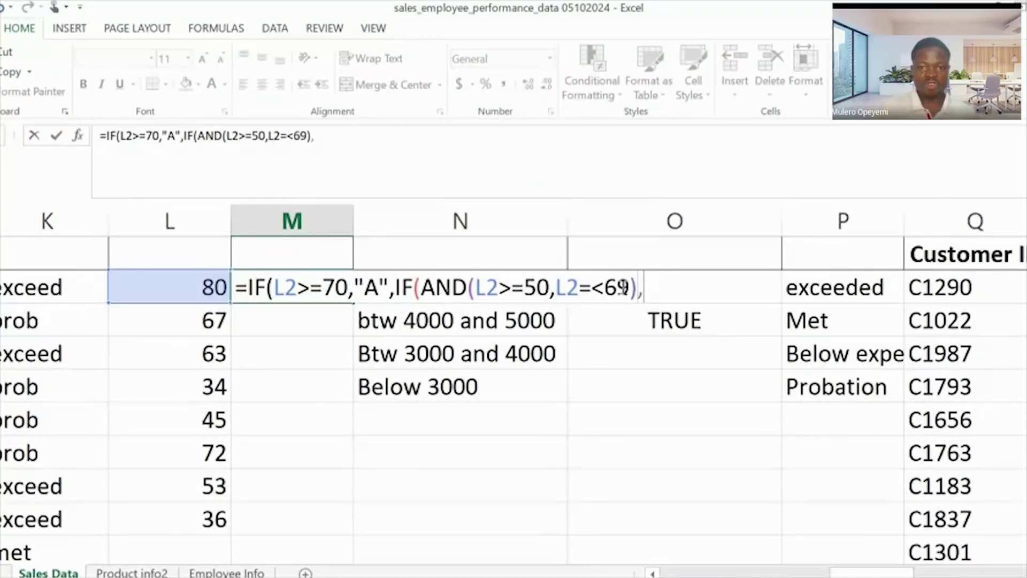
{"action": "type", "text": "b"}
{"action": "key", "text": "BackSpace"}
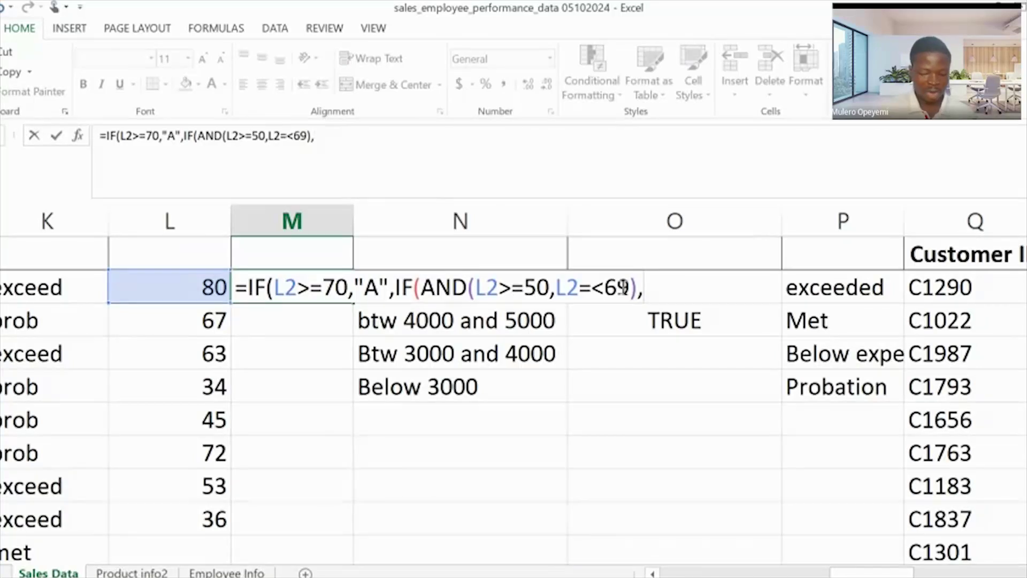
{"action": "type", "text": "B"}
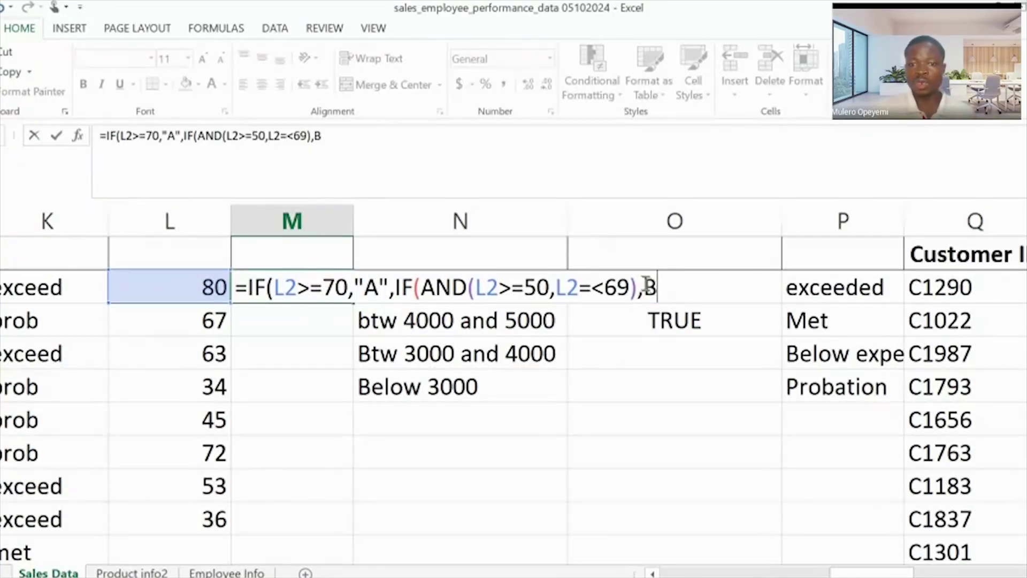
{"action": "left_click", "coordinate": [644, 287]}
{"action": "type", "text": "\""}
{"action": "key", "text": "Right"}
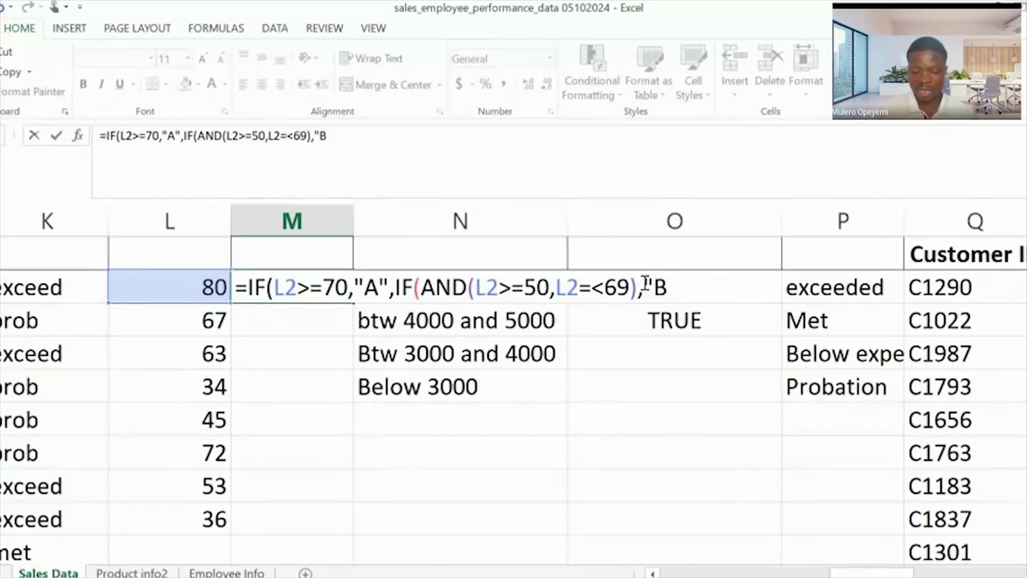
{"action": "type", "text": "\""}
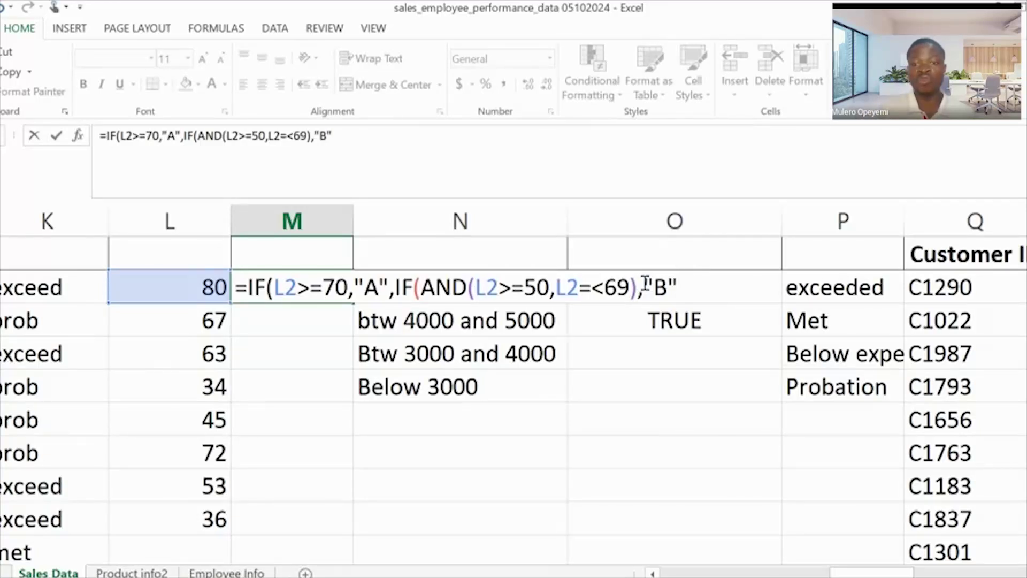
Step: Add the "FAILED" label, close the brackets, and commit M2's grade formula
{"action": "type", "text": ","}
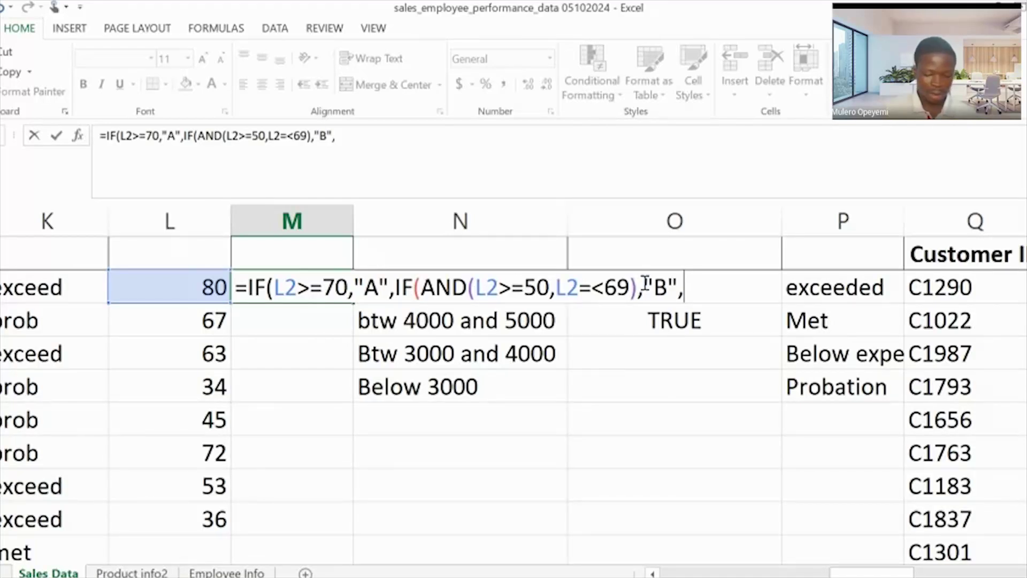
{"action": "type", "text": "\"\""}
{"action": "key", "text": "Left"}
{"action": "type", "text": "FAILED"}
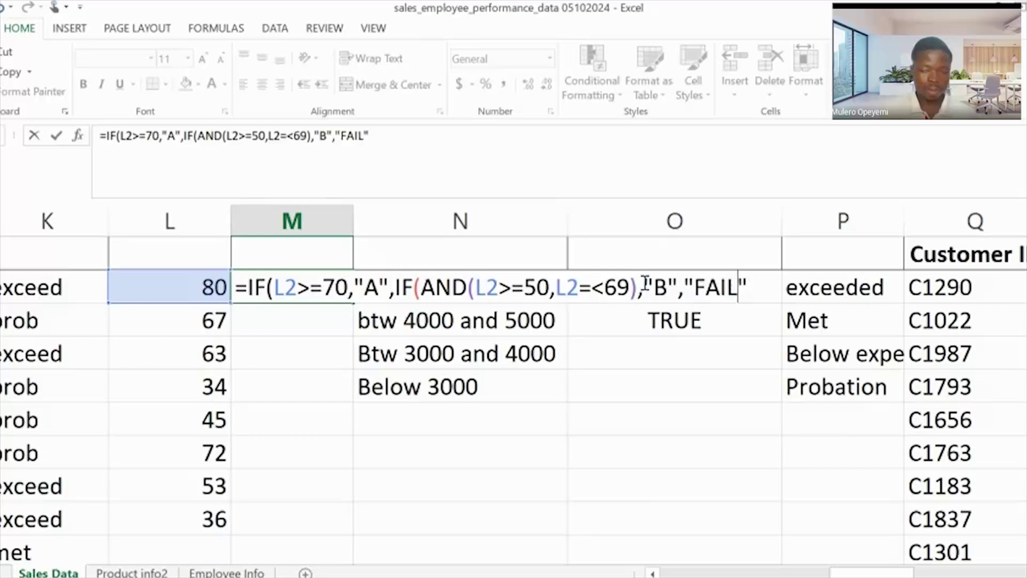
{"action": "key", "text": "Right"}
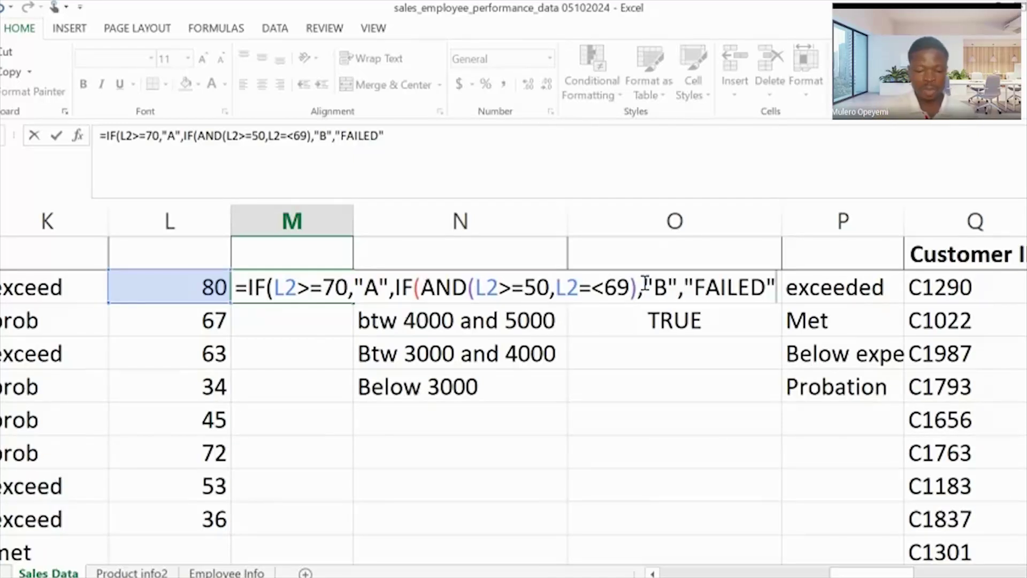
{"action": "type", "text": "))"}
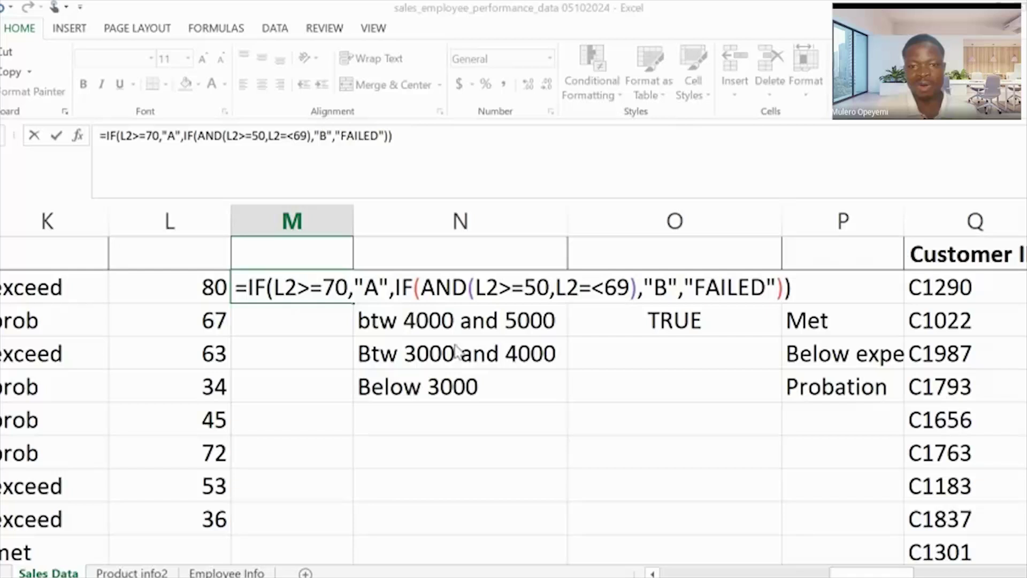
{"action": "key", "text": "Return"}
Step: Fill M2's A/B/FAILED grade formula down column M and select column M
{"action": "left_click", "coordinate": [285, 290]}
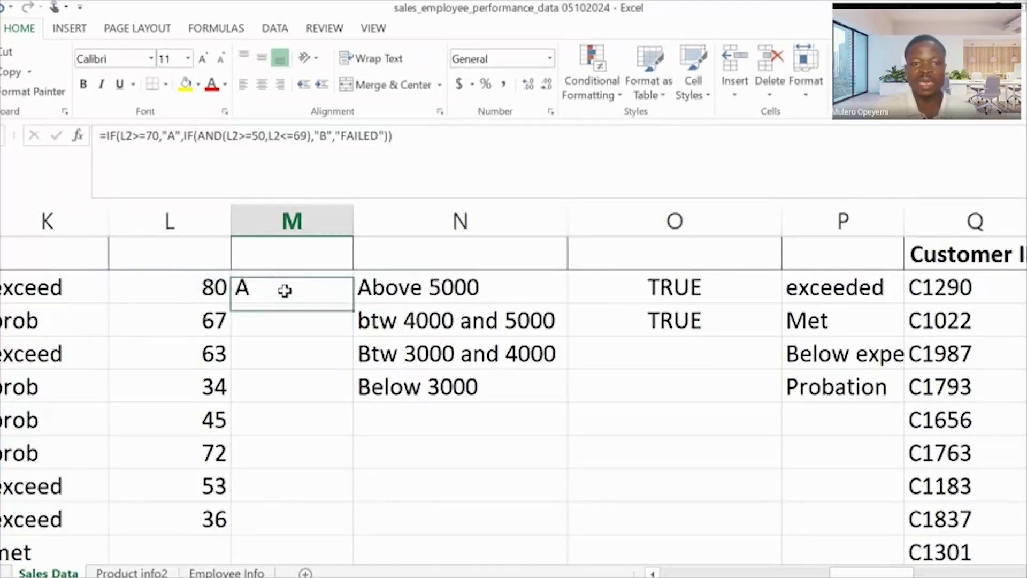
{"action": "double_click", "coordinate": [352, 305]}
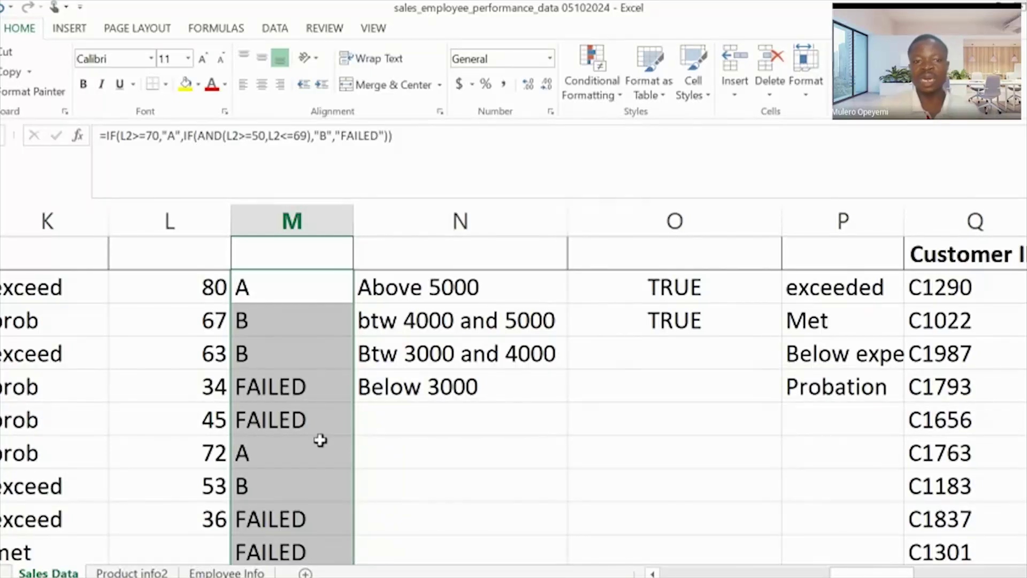
{"action": "left_click", "coordinate": [322, 456]}
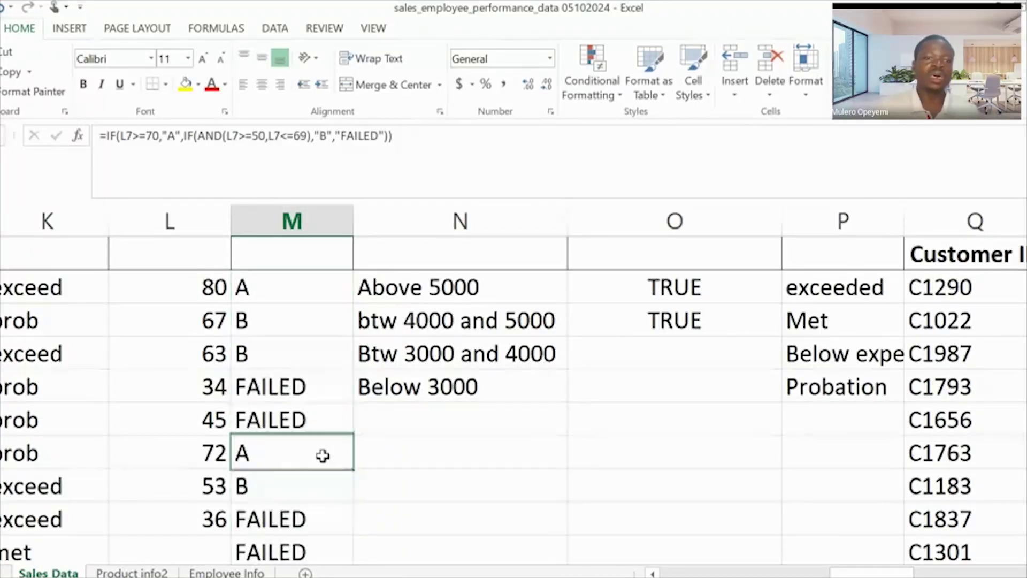
{"action": "left_click", "coordinate": [301, 218]}
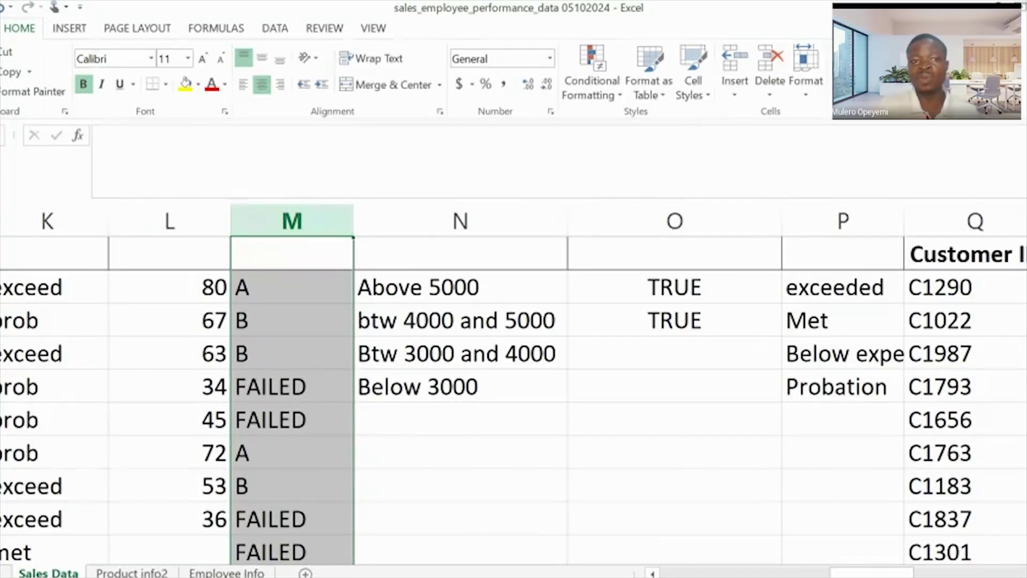
Step: Apply a Data filter so column M shows only FAILED grades, then inspect a FAILED row's formula
{"action": "left_click", "coordinate": [275, 28]}
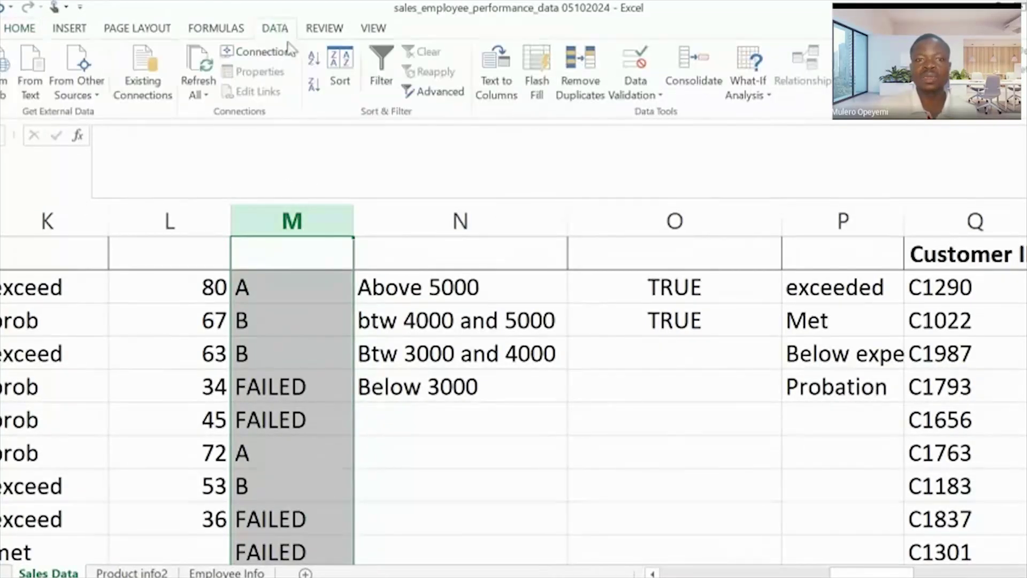
{"action": "left_click", "coordinate": [380, 70]}
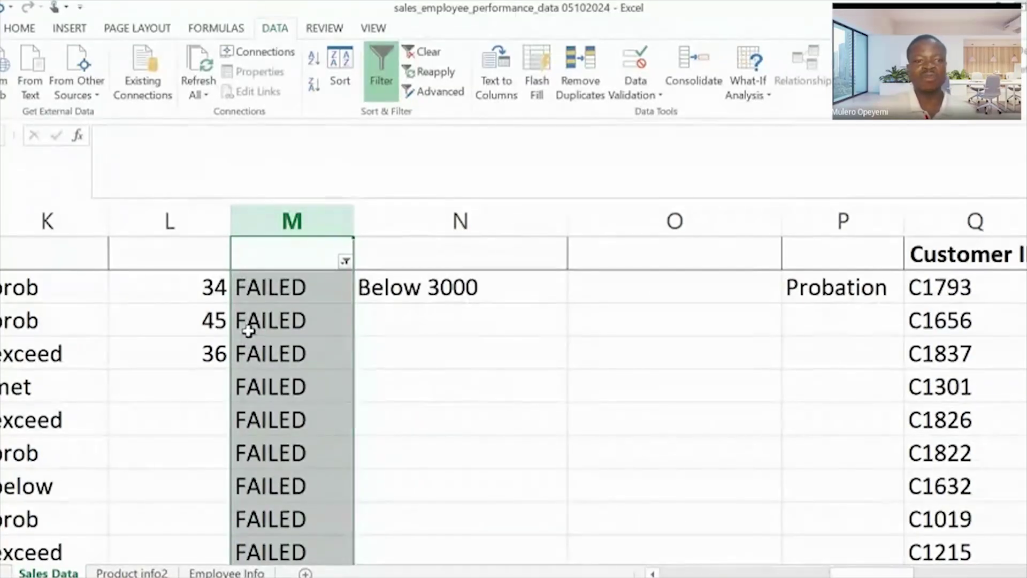
{"action": "left_click", "coordinate": [263, 289]}
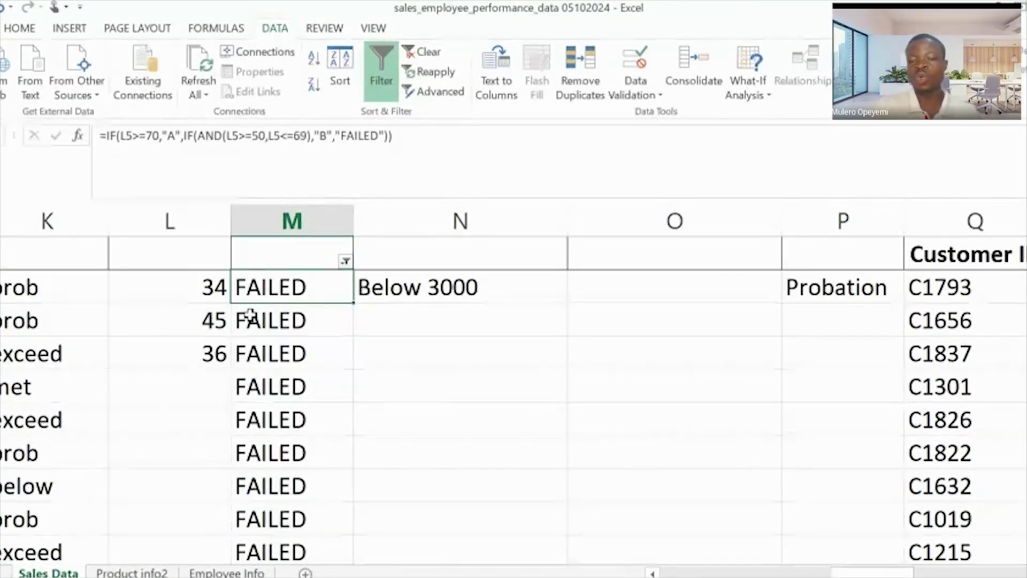
{"action": "scroll", "coordinate": [573, 287], "scroll_direction": "left", "scroll_amount": 1}
{"action": "left_click", "coordinate": [574, 287]}
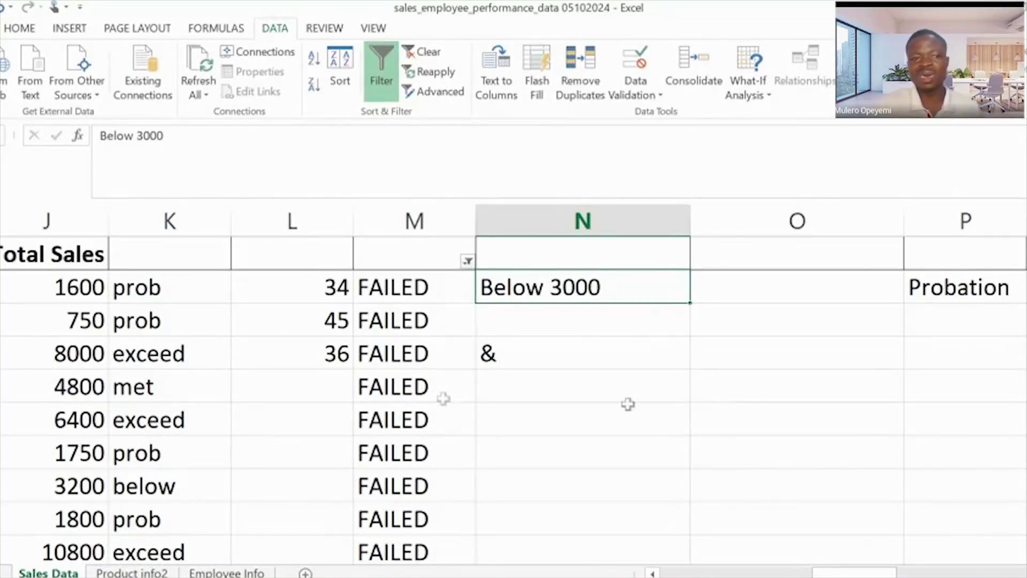
{"action": "left_click", "coordinate": [183, 304]}
{"action": "left_click_drag", "start_coordinate": [183, 304], "coordinate": [182, 321]}
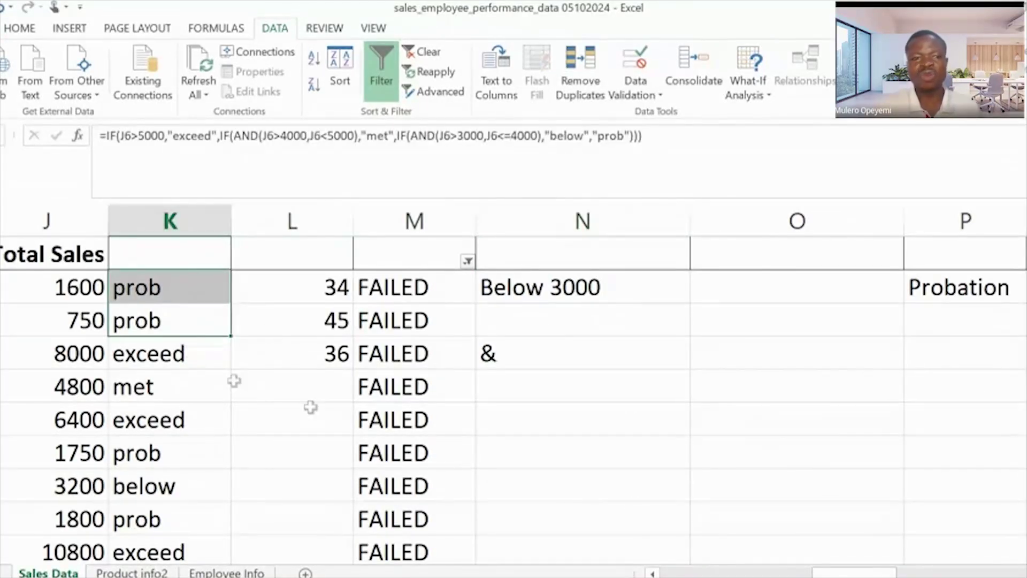
{"action": "left_click", "coordinate": [181, 287]}
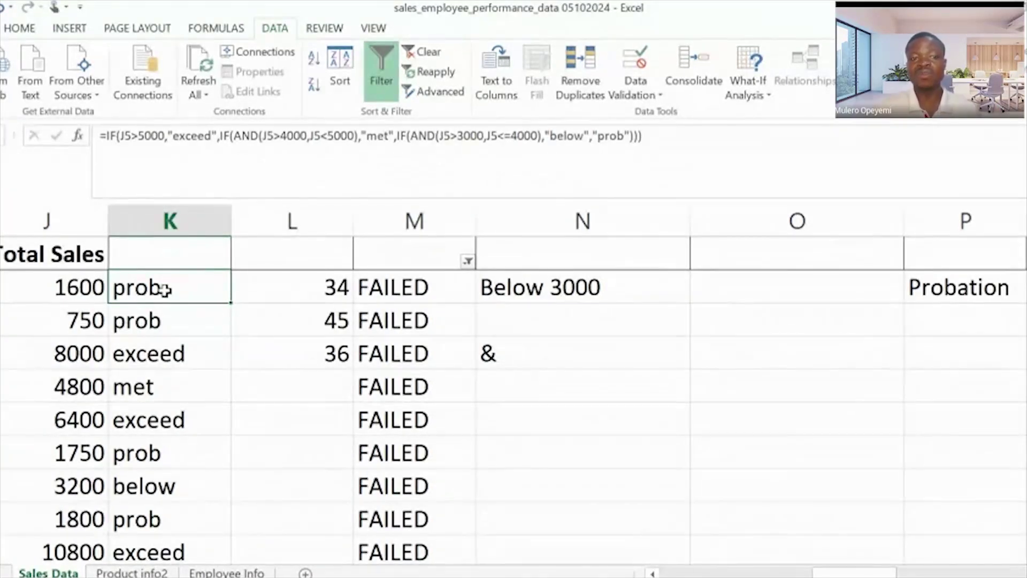
{"action": "left_click", "coordinate": [188, 214]}
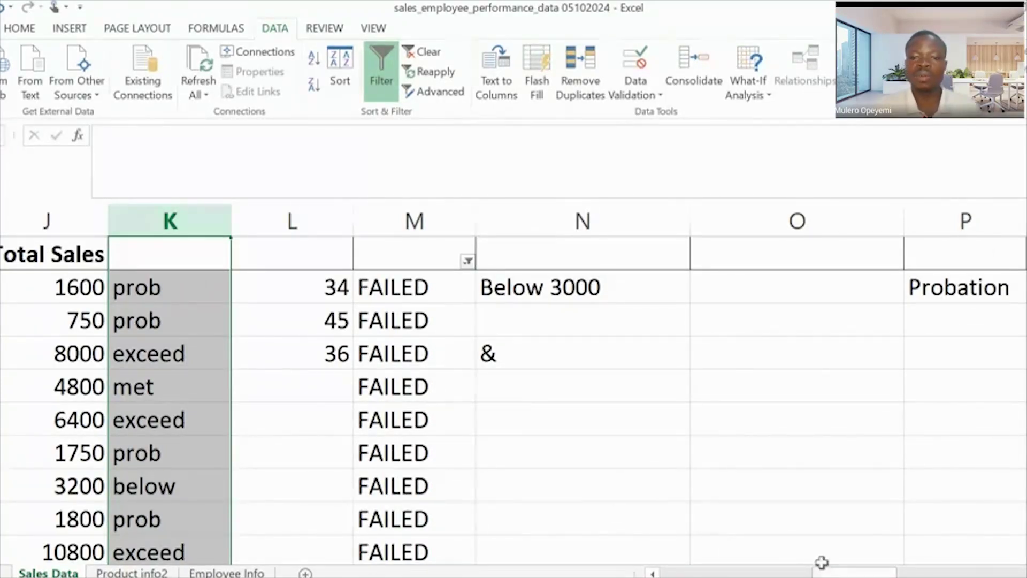
Step: Select a Bonus Eligible cell and turn the Data filter off to restore all Sales Data rows
{"action": "left_click_drag", "start_coordinate": [843, 575], "coordinate": [989, 575]}
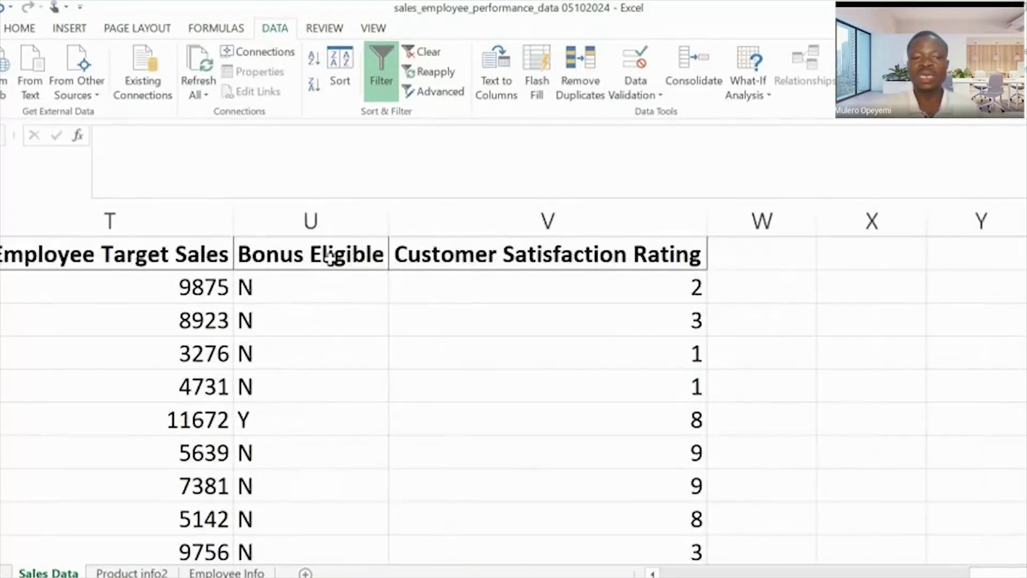
{"action": "left_click", "coordinate": [319, 285]}
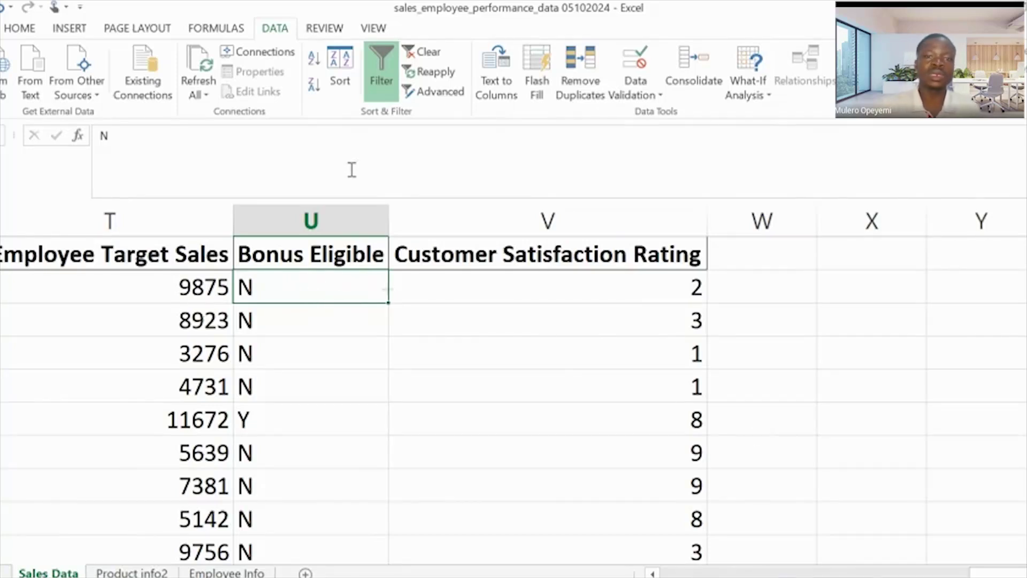
{"action": "left_click", "coordinate": [380, 70]}
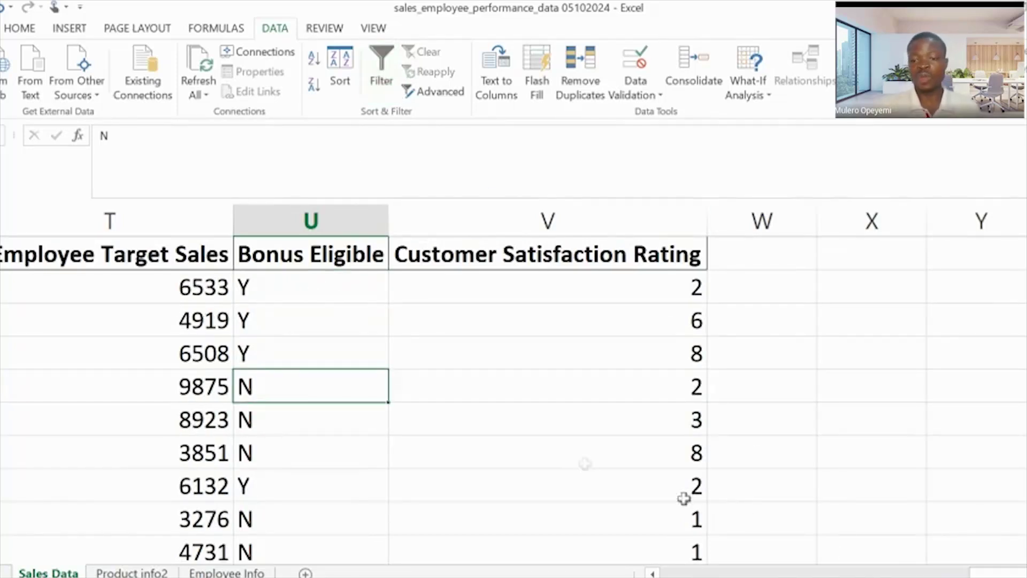